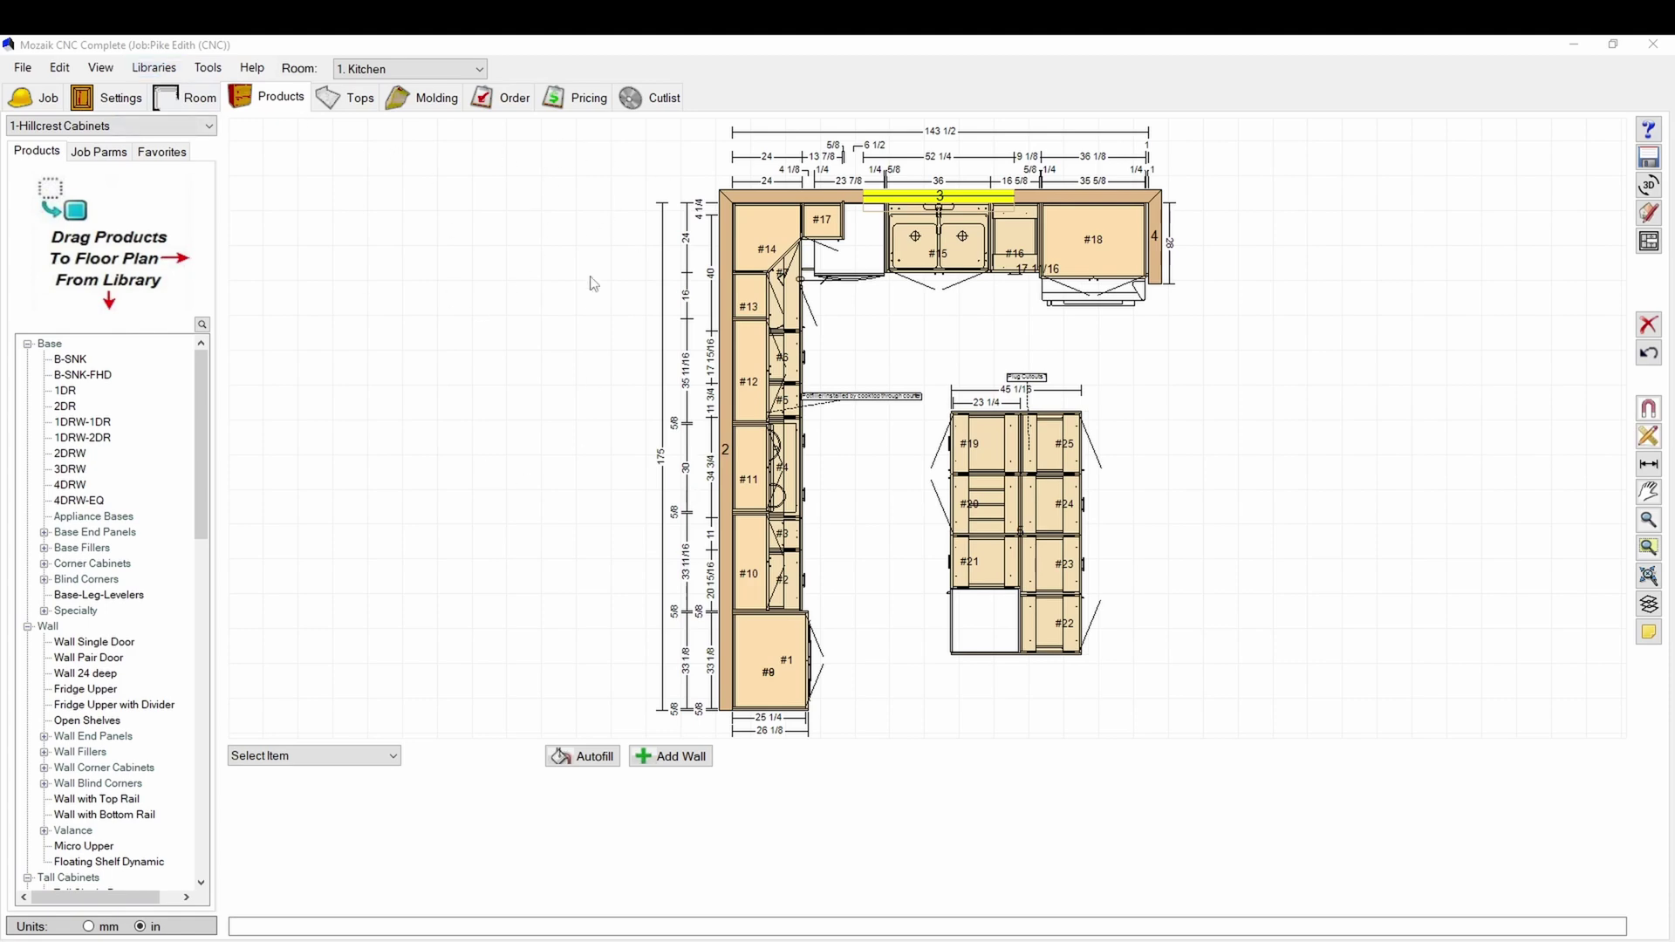
- Zoom the Kitchen floor plan view in and back out around the island
scroll(337, 314, down, 2)
scroll(863, 493, up, 3)
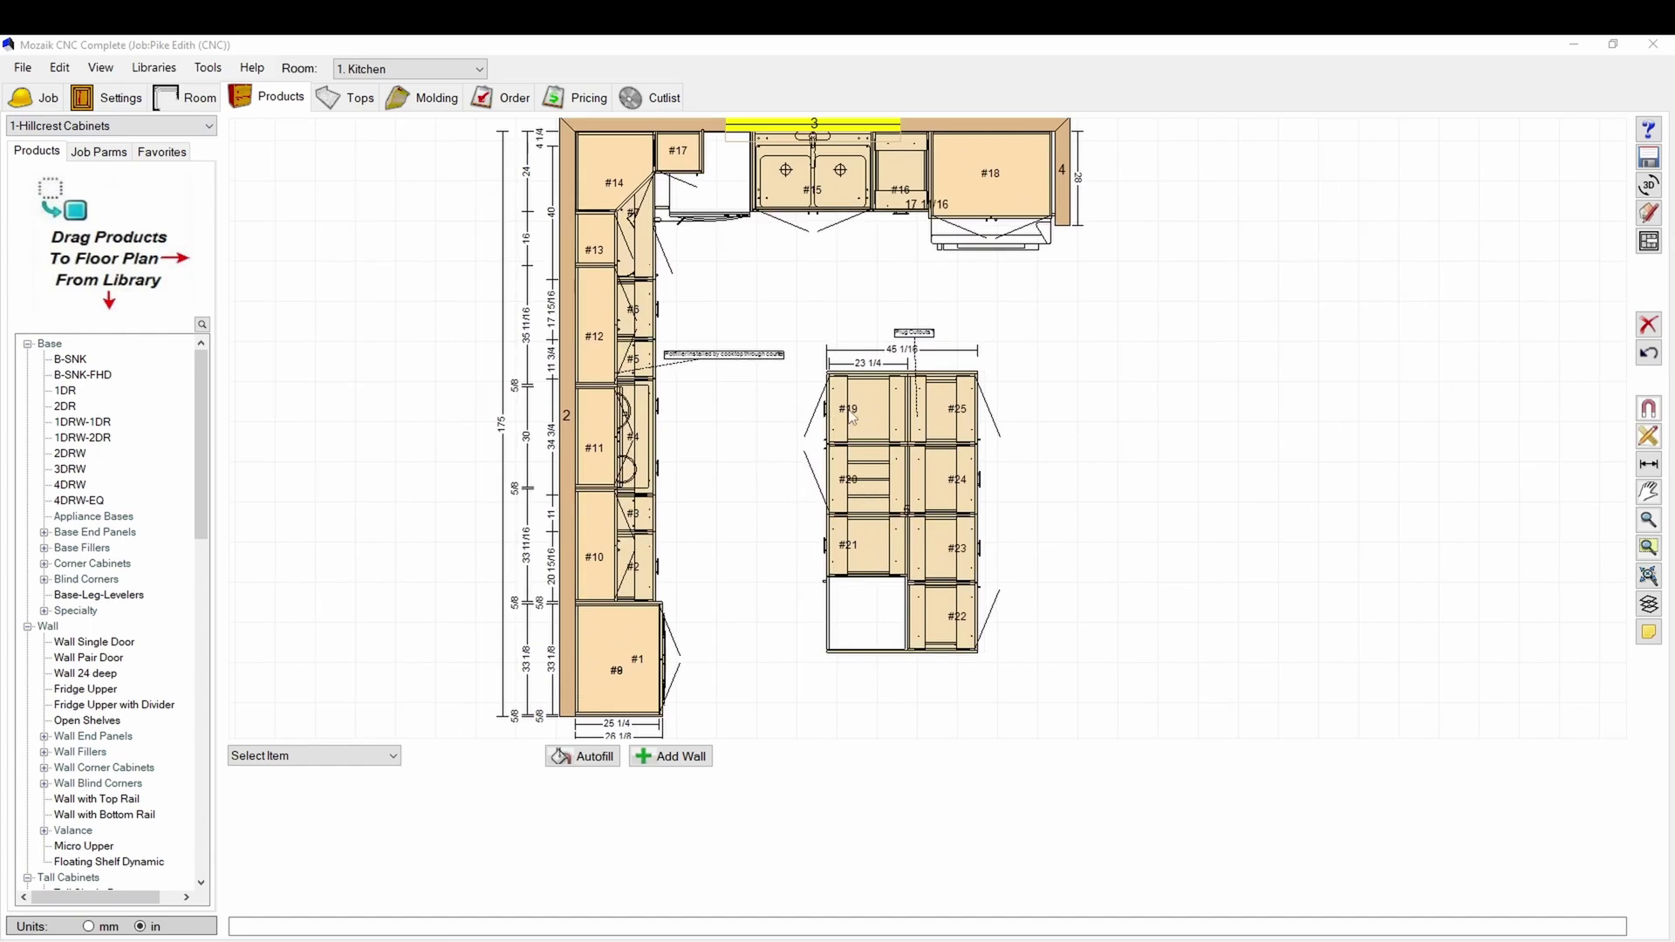
- Open cabinet #19 and bring up the shape of its second Tray Front part
click(884, 410)
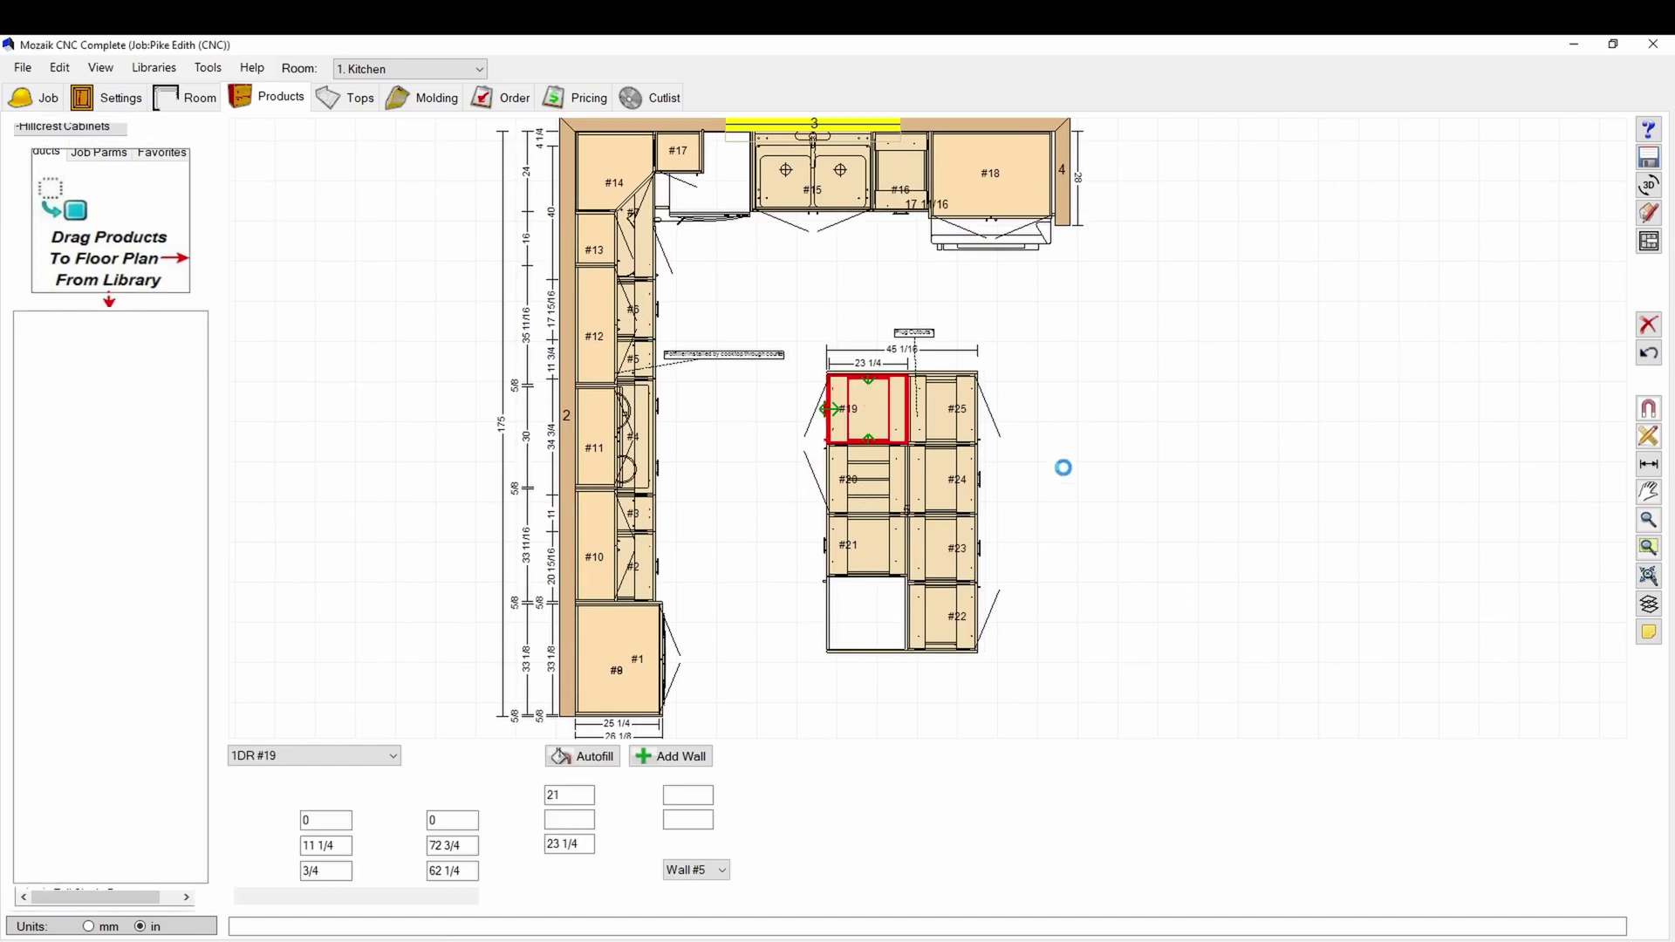
double_click(862, 417)
click(995, 368)
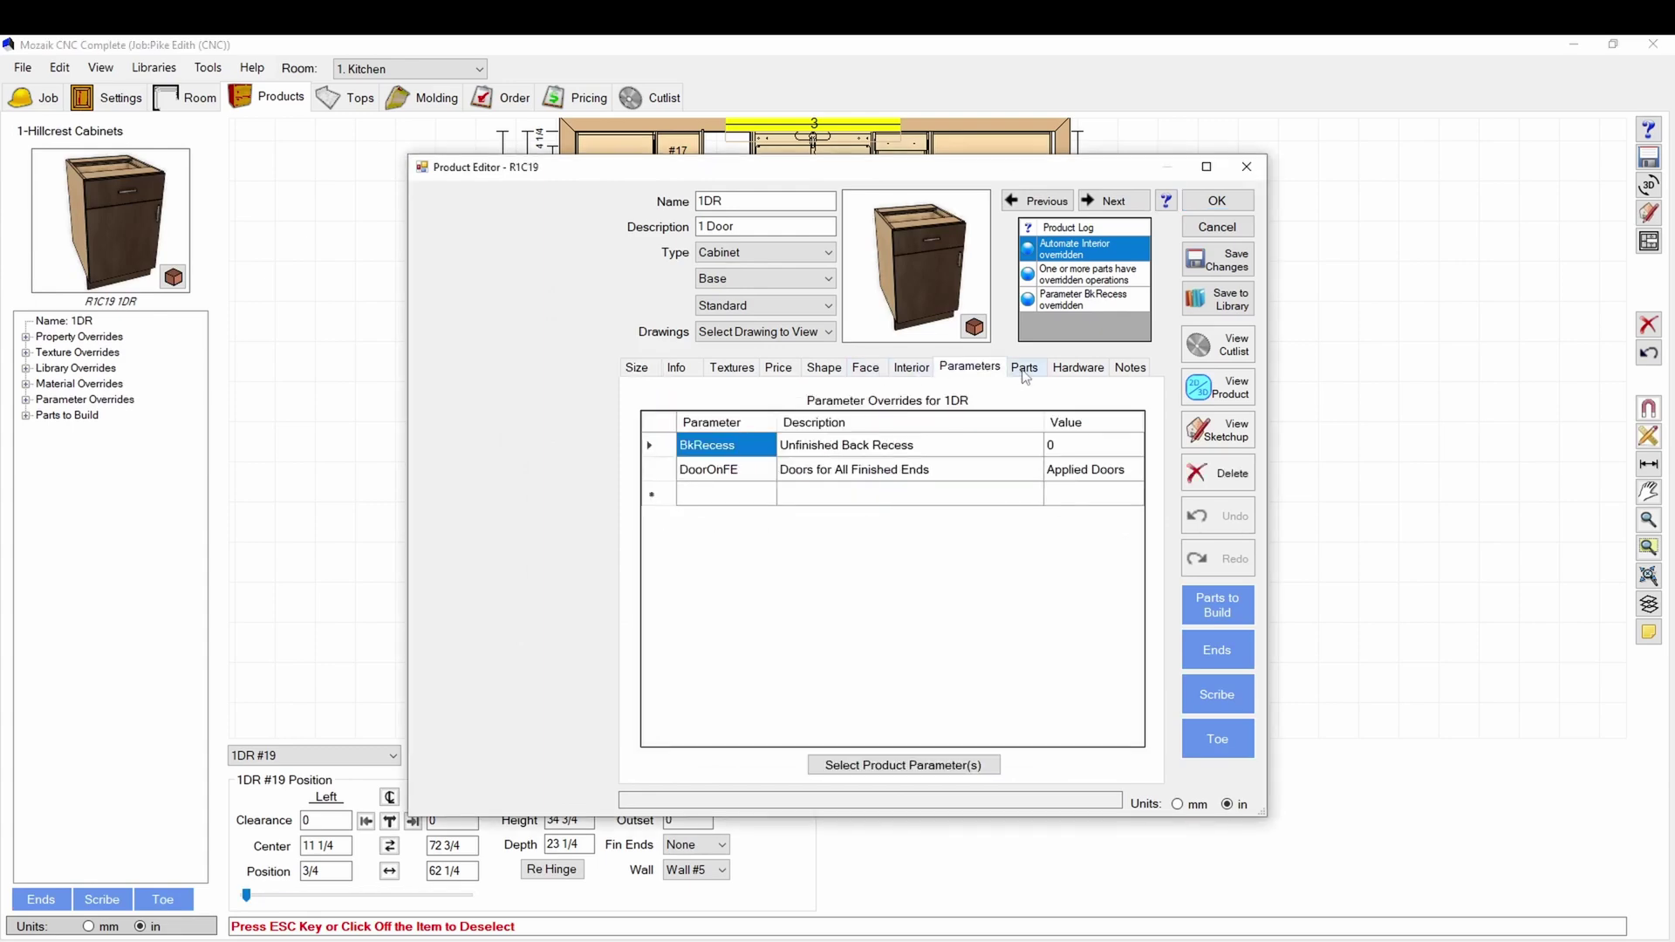
click(1023, 369)
double_click(812, 500)
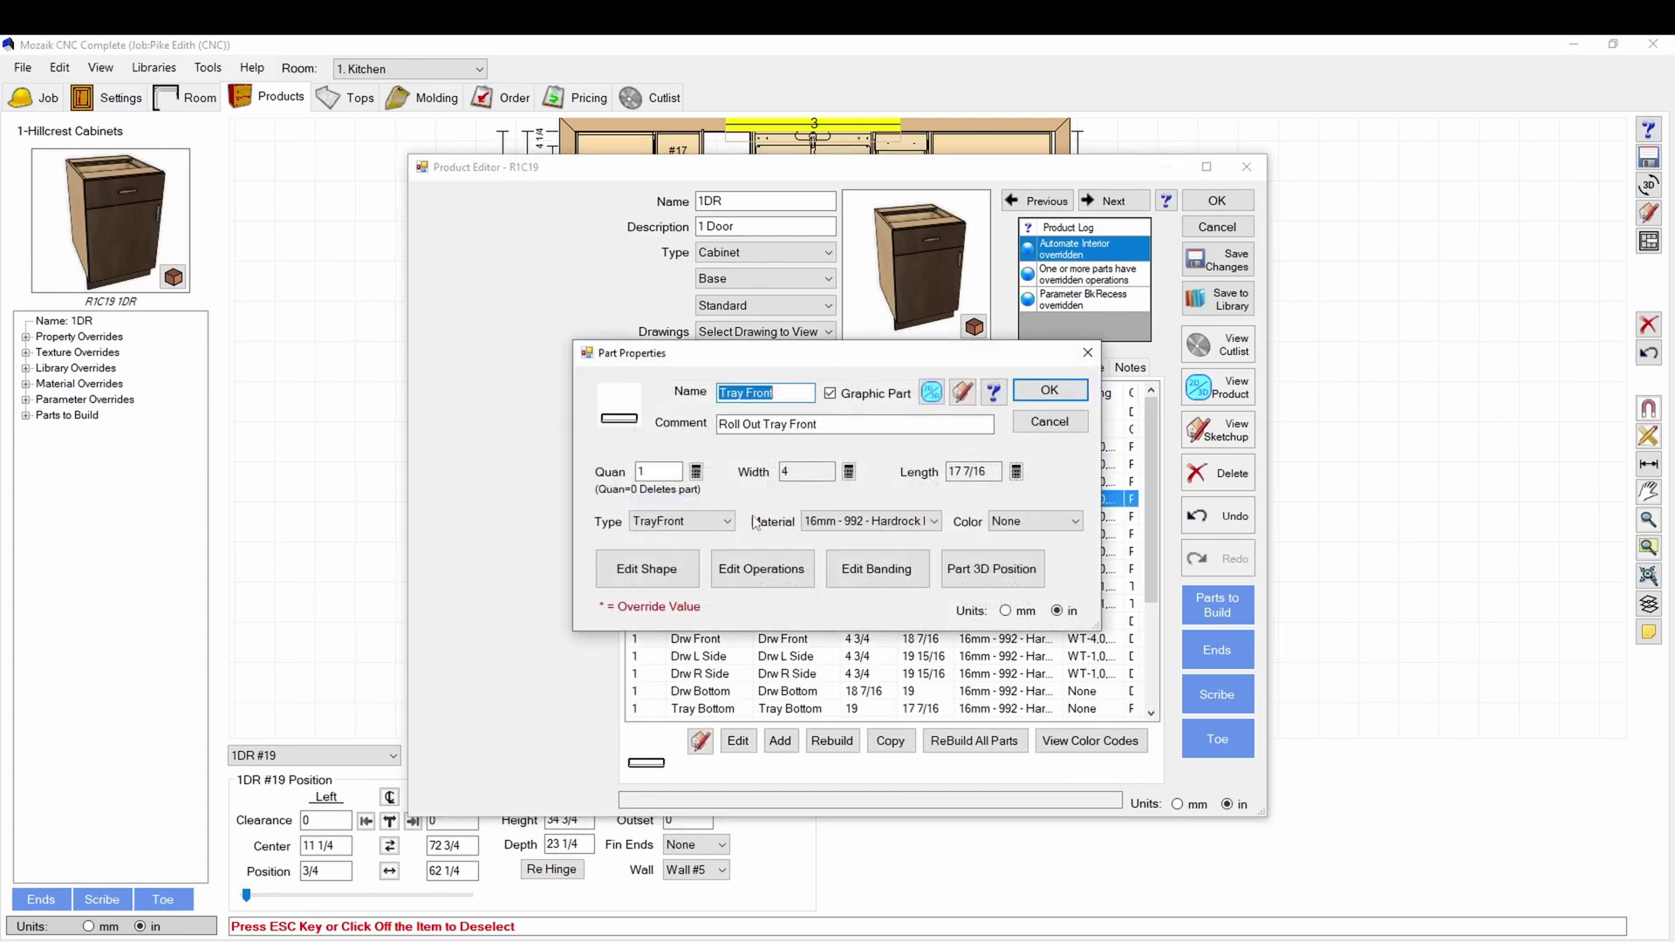
click(666, 571)
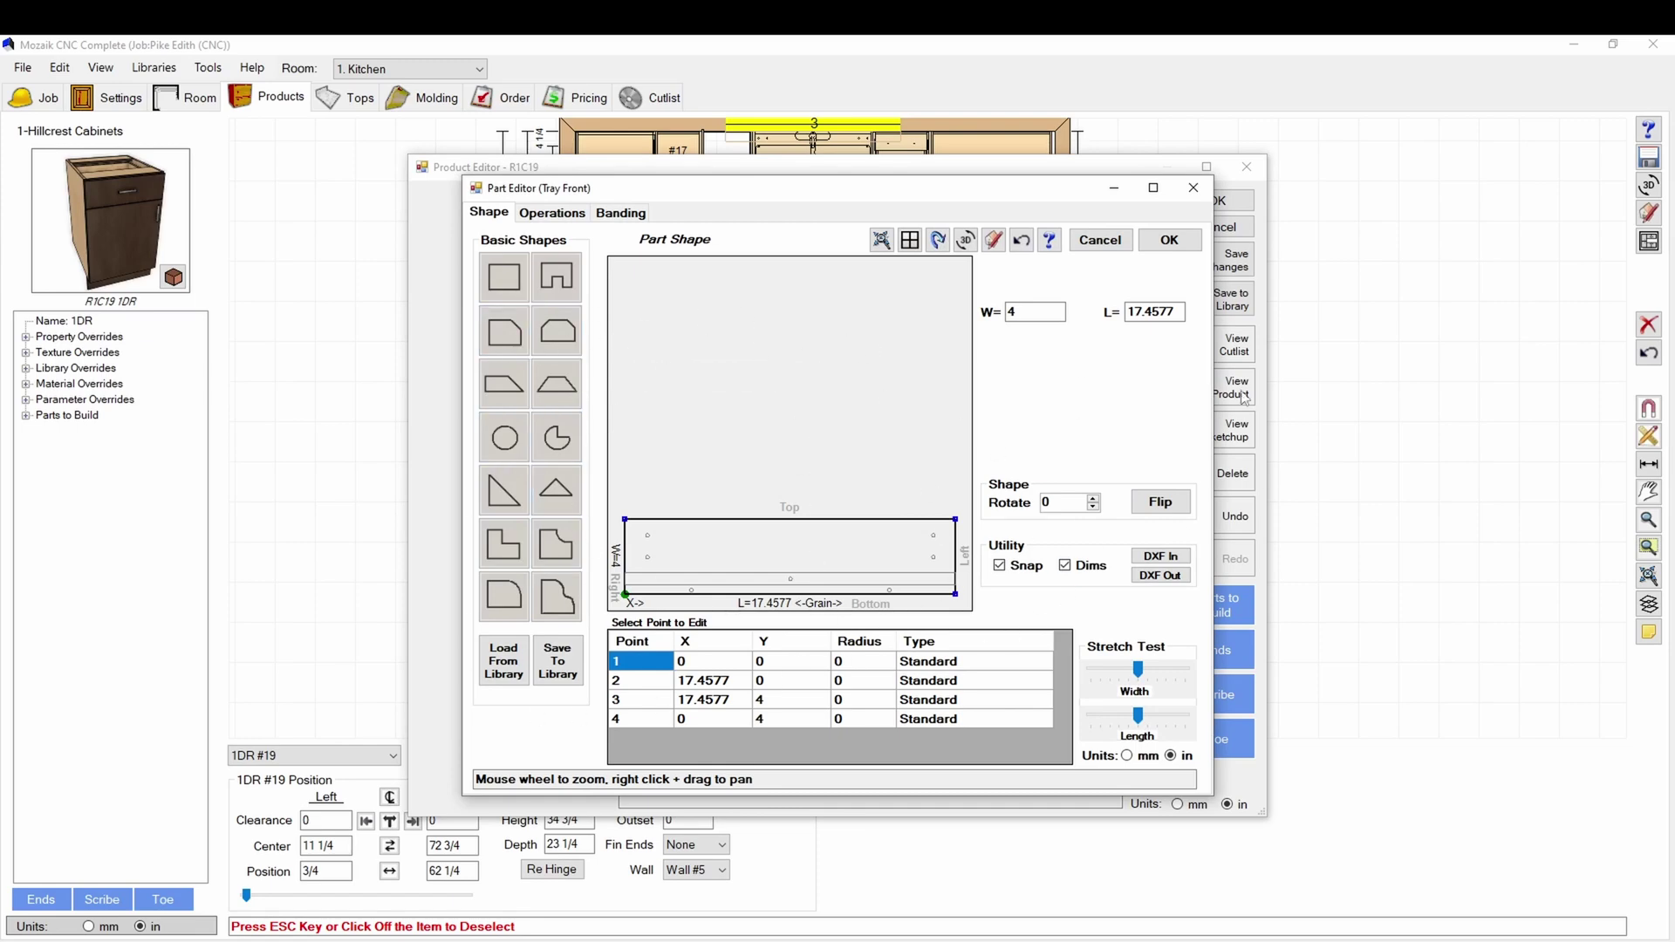
- Close the shape, part and cabinet without saving, then open the Libraries menu
click(1101, 245)
click(1051, 389)
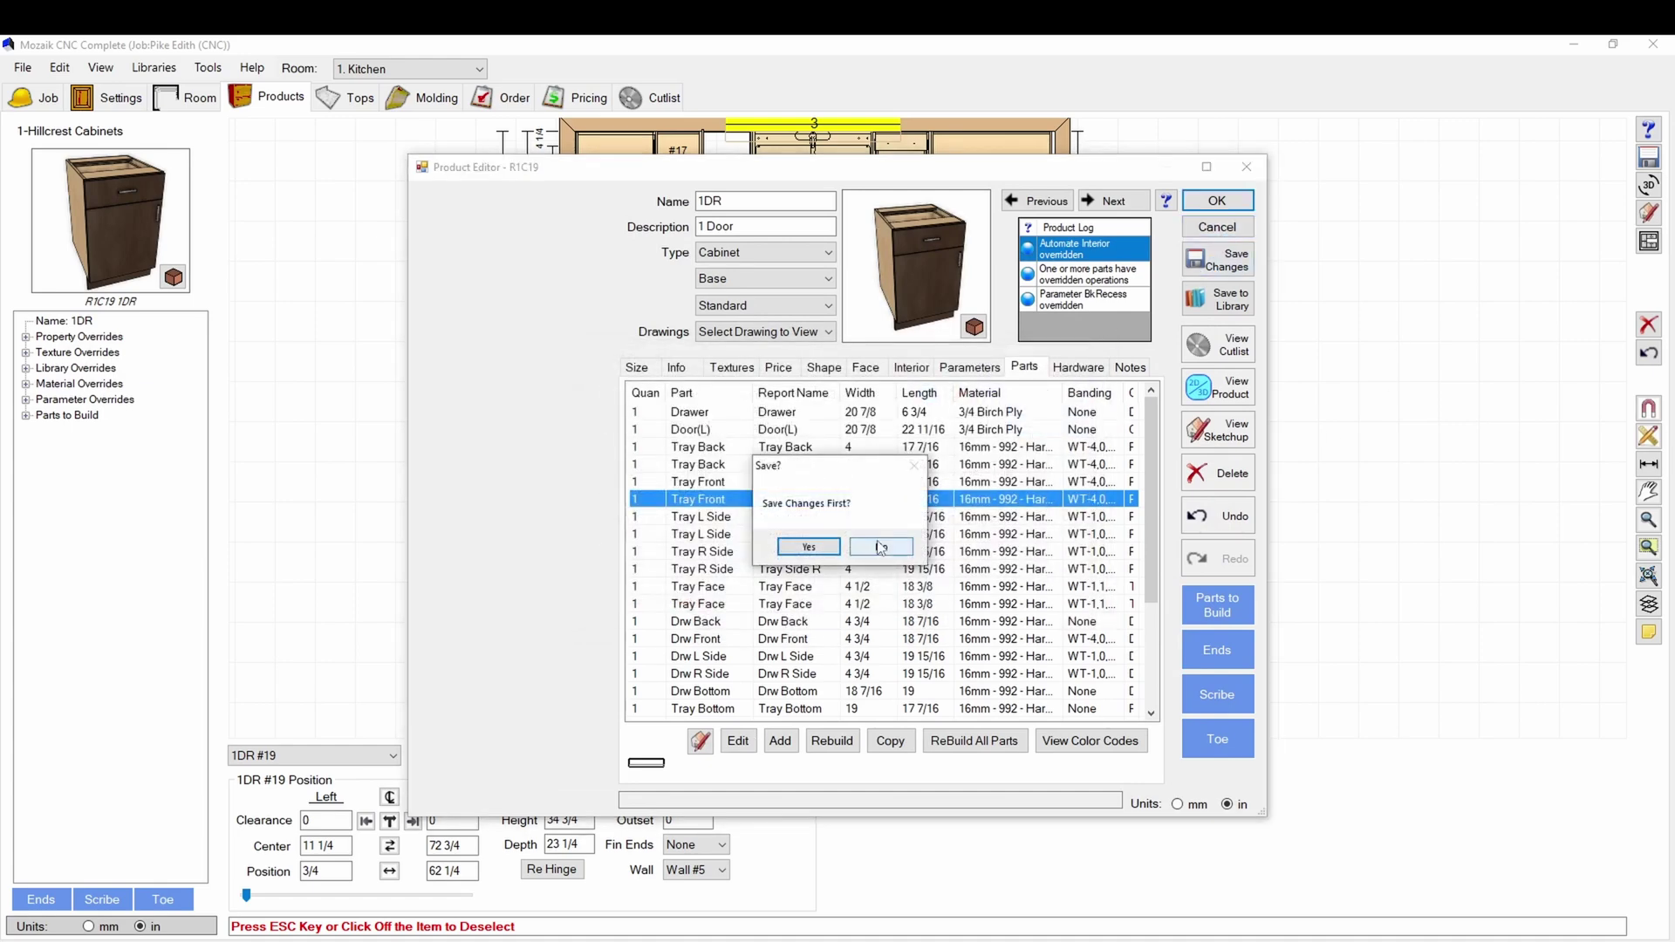
click(881, 546)
click(150, 68)
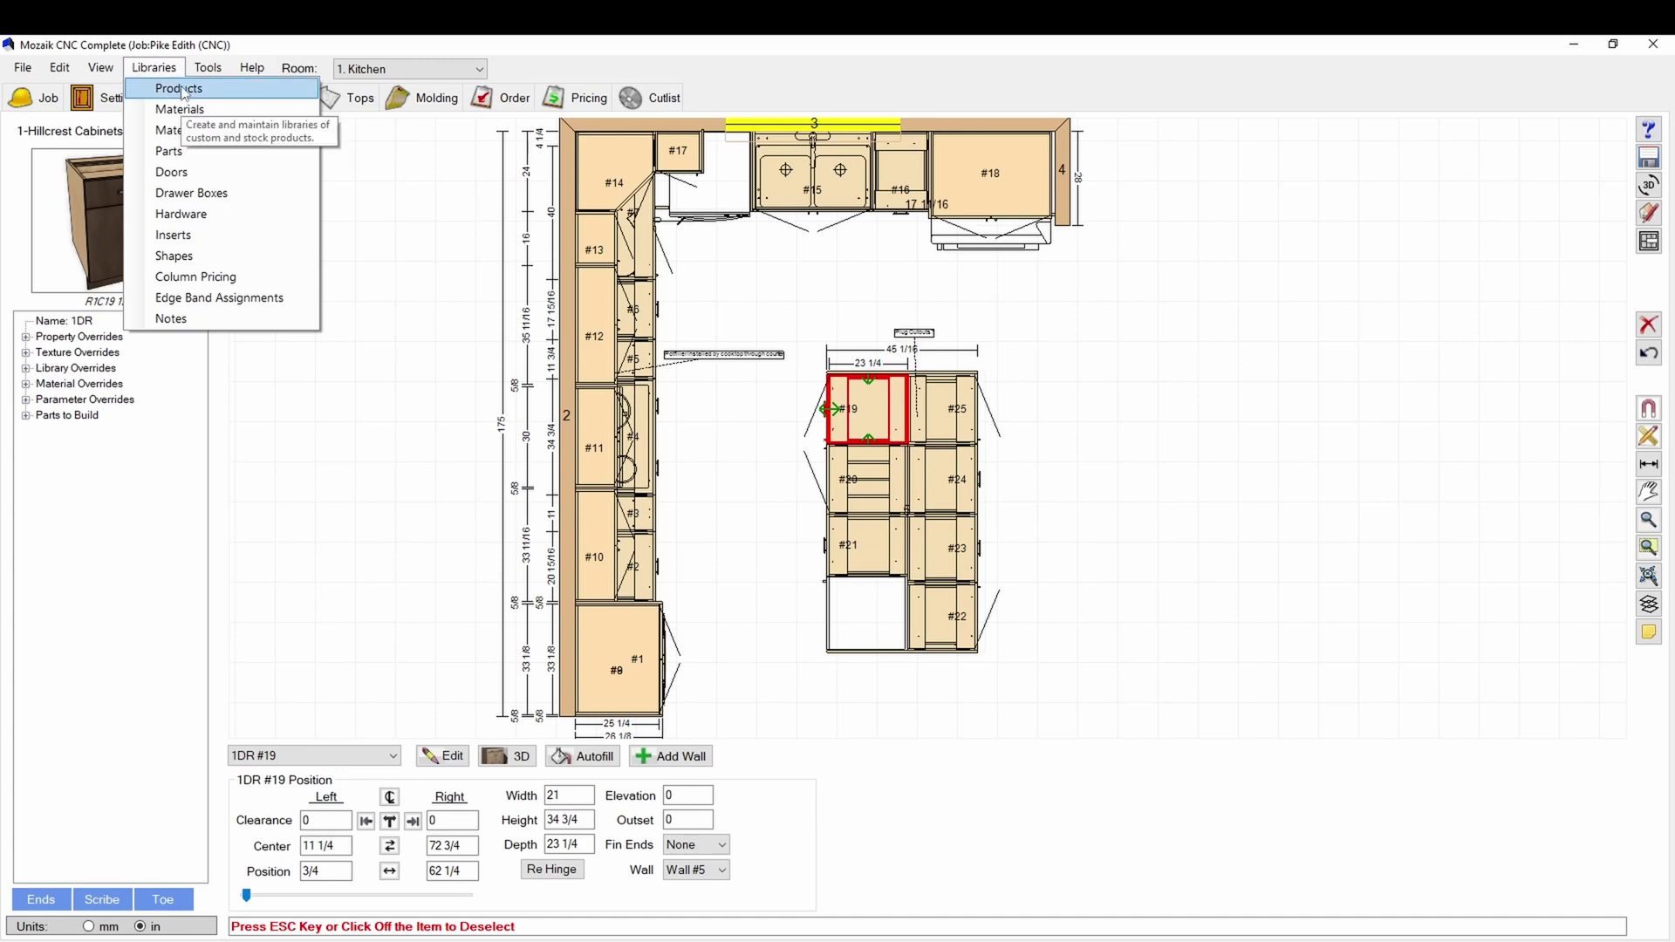
- View the 4DRW-EQ product in the Product Library and close it unchanged
click(179, 88)
click(492, 429)
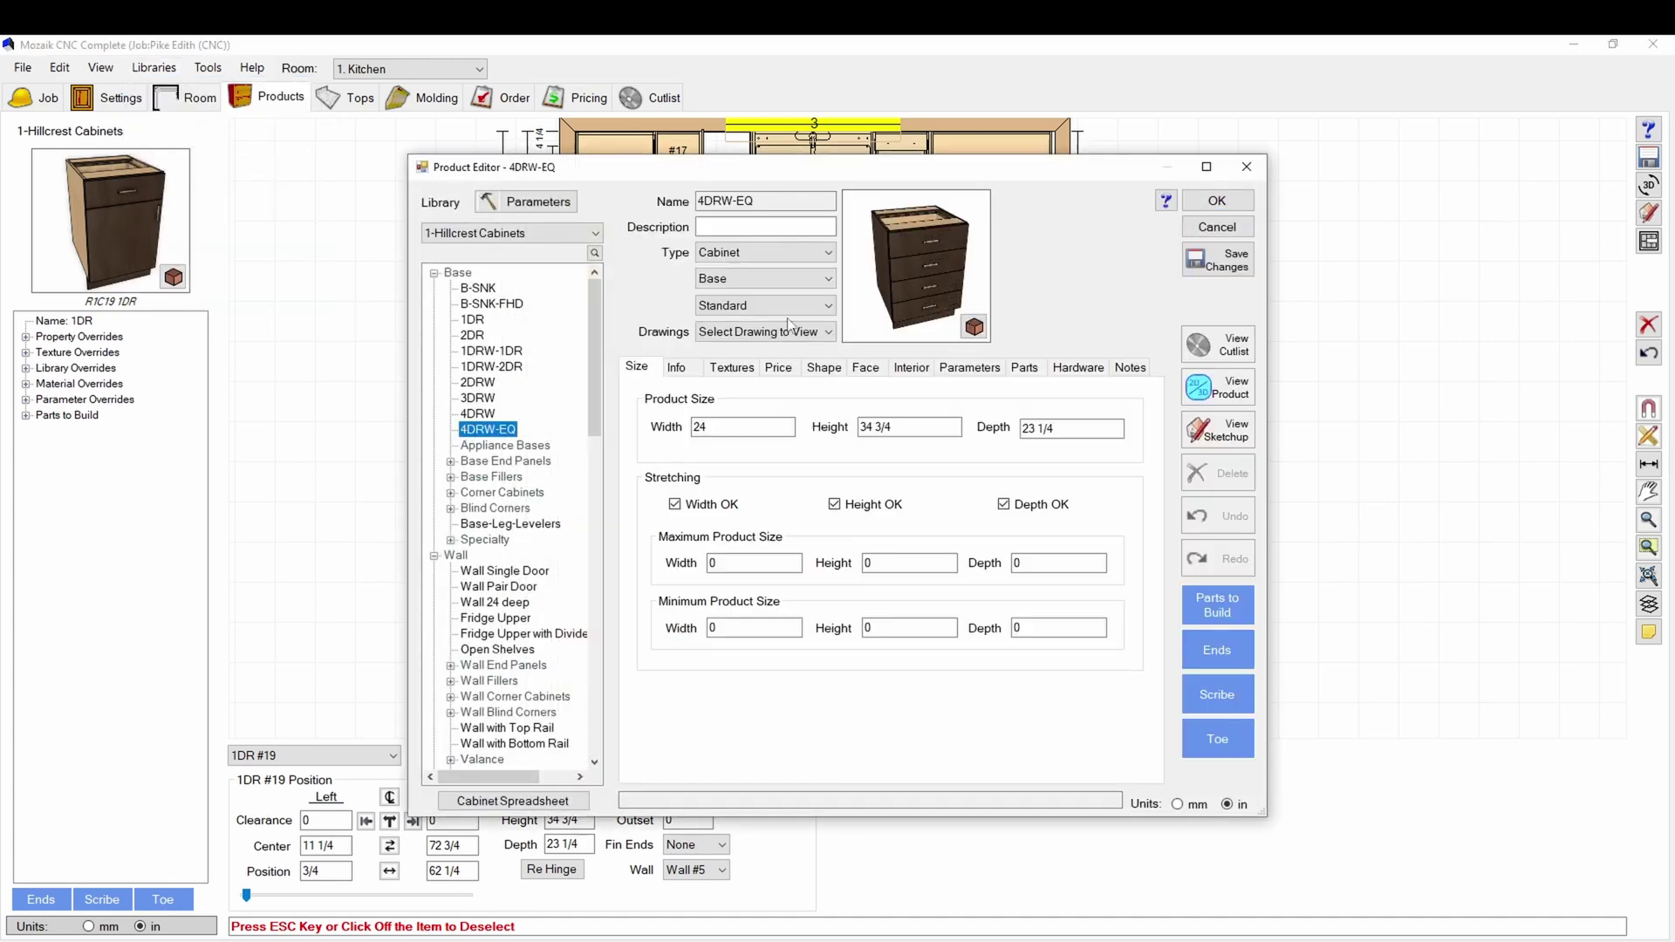
click(1217, 227)
- Review the Bottom panel fastener template in the Hardware Library, then close everything without saving
click(208, 68)
mouse_move(155, 70)
click(197, 214)
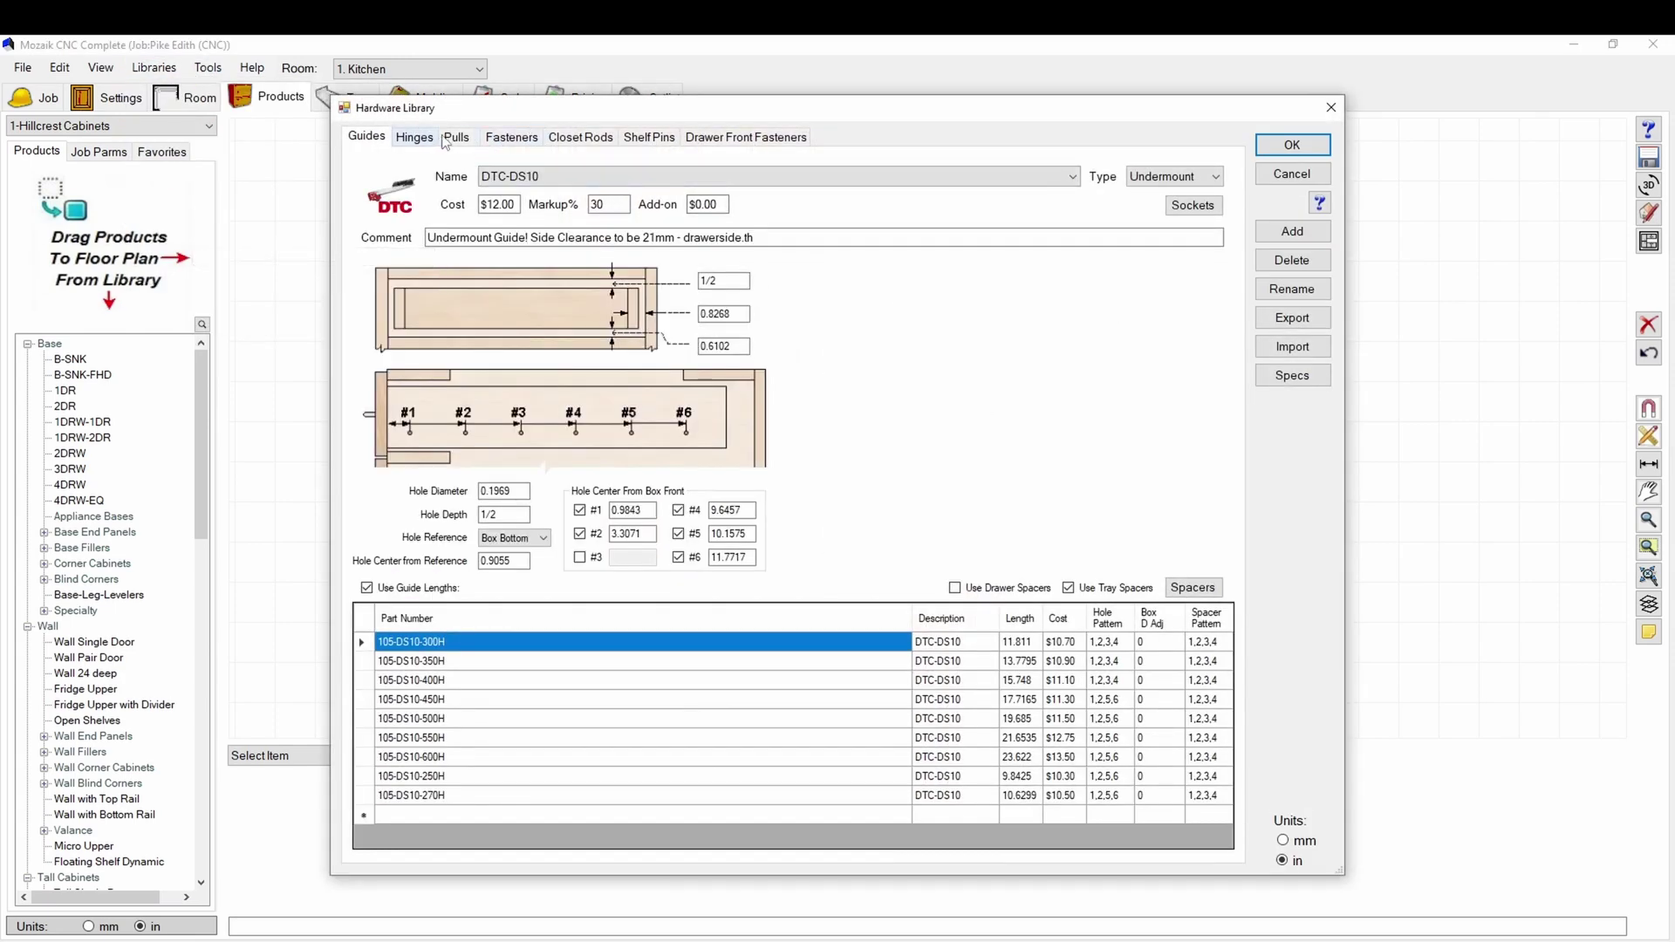
click(527, 143)
click(410, 574)
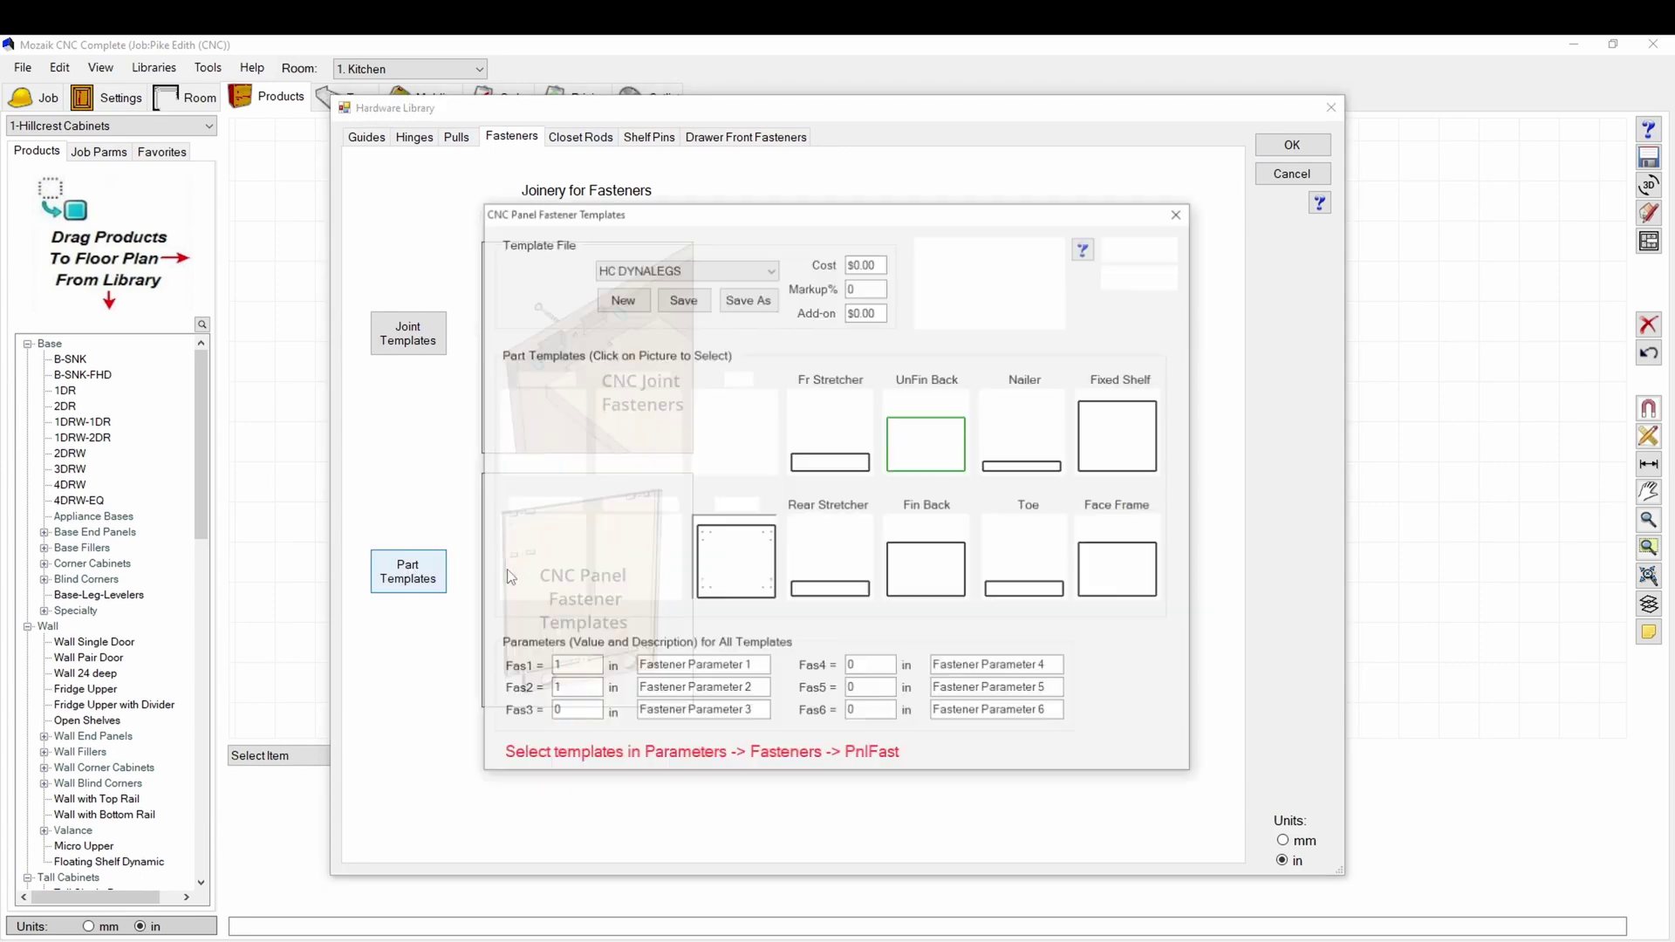
click(1118, 656)
click(1170, 239)
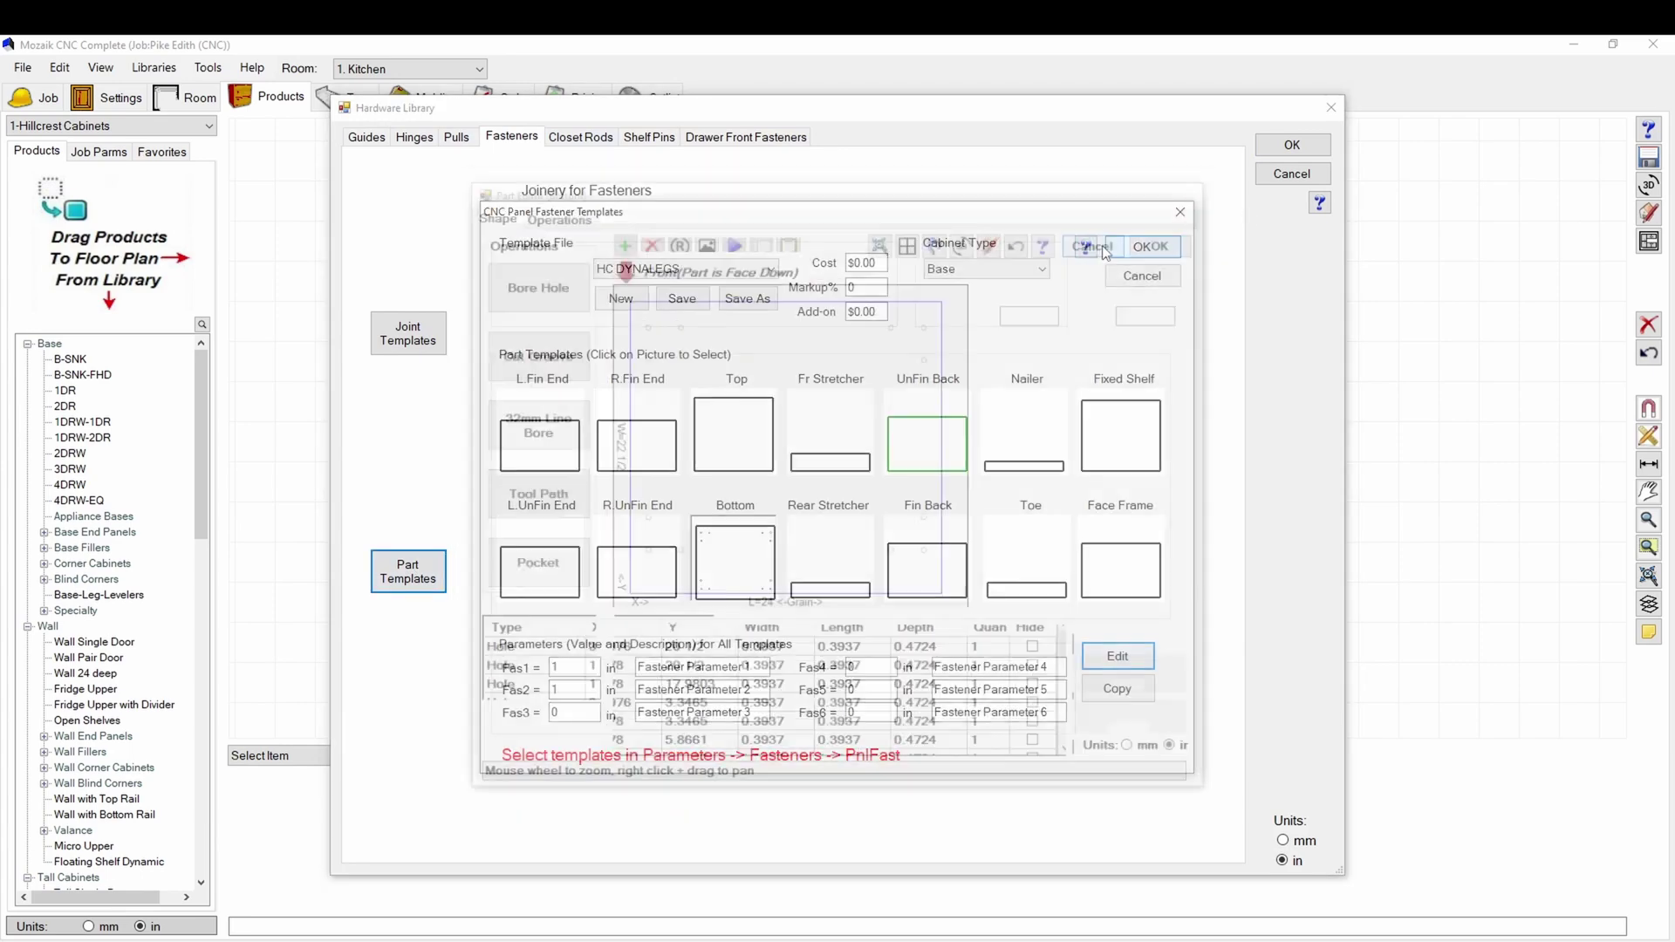
click(1152, 276)
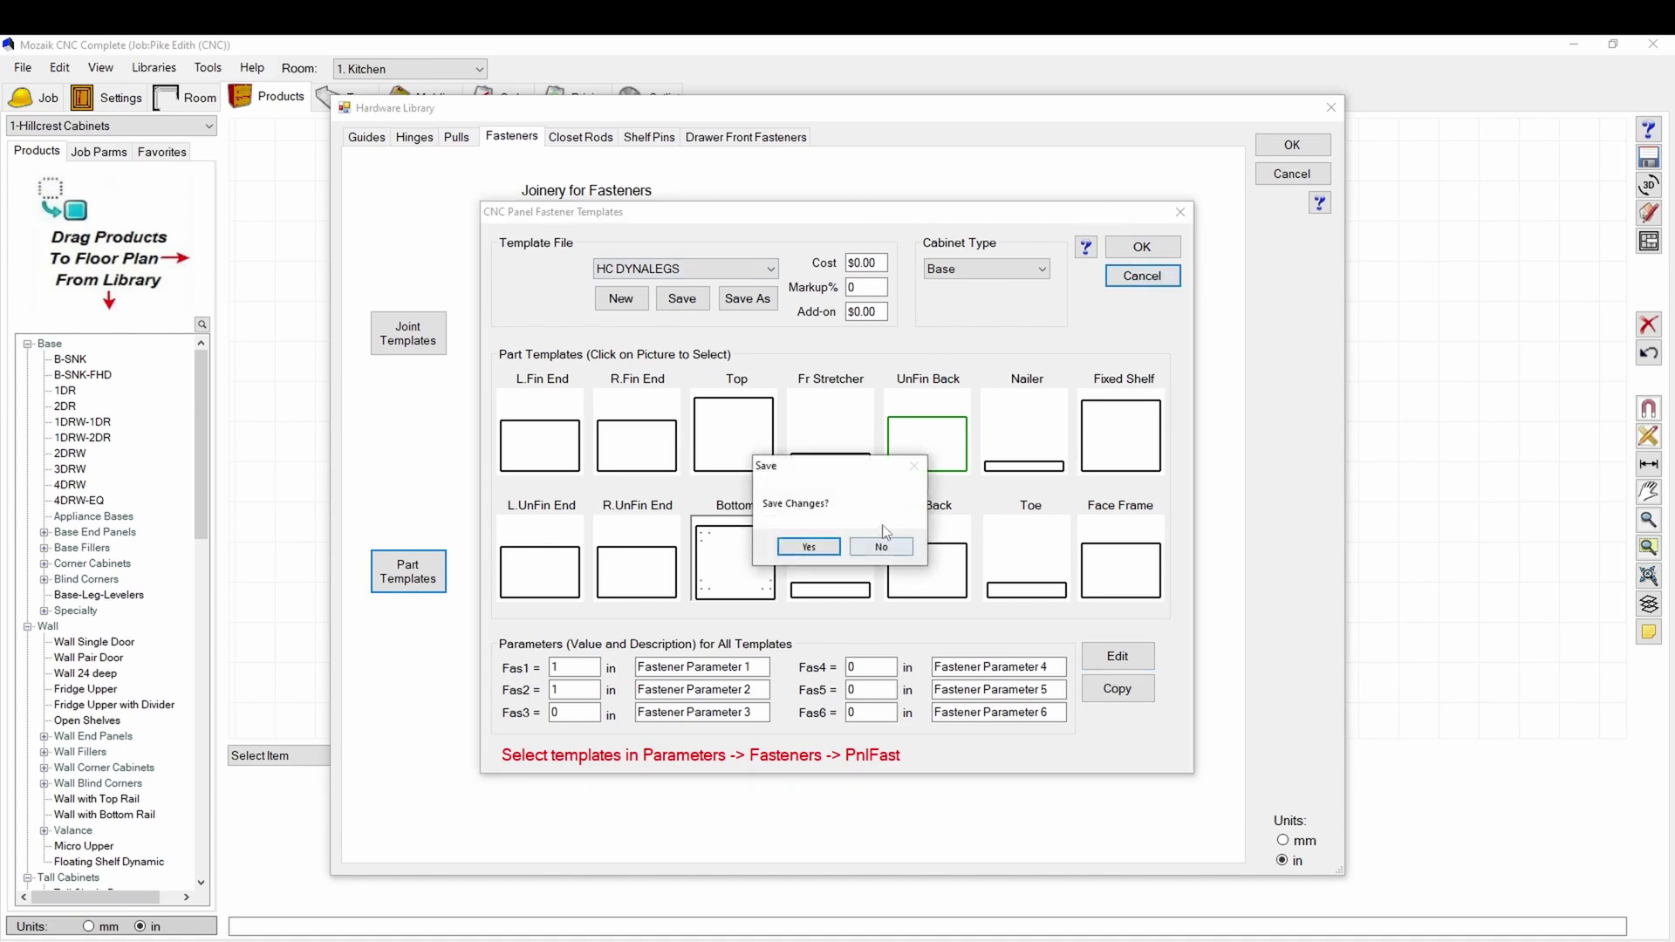
click(881, 546)
click(1291, 146)
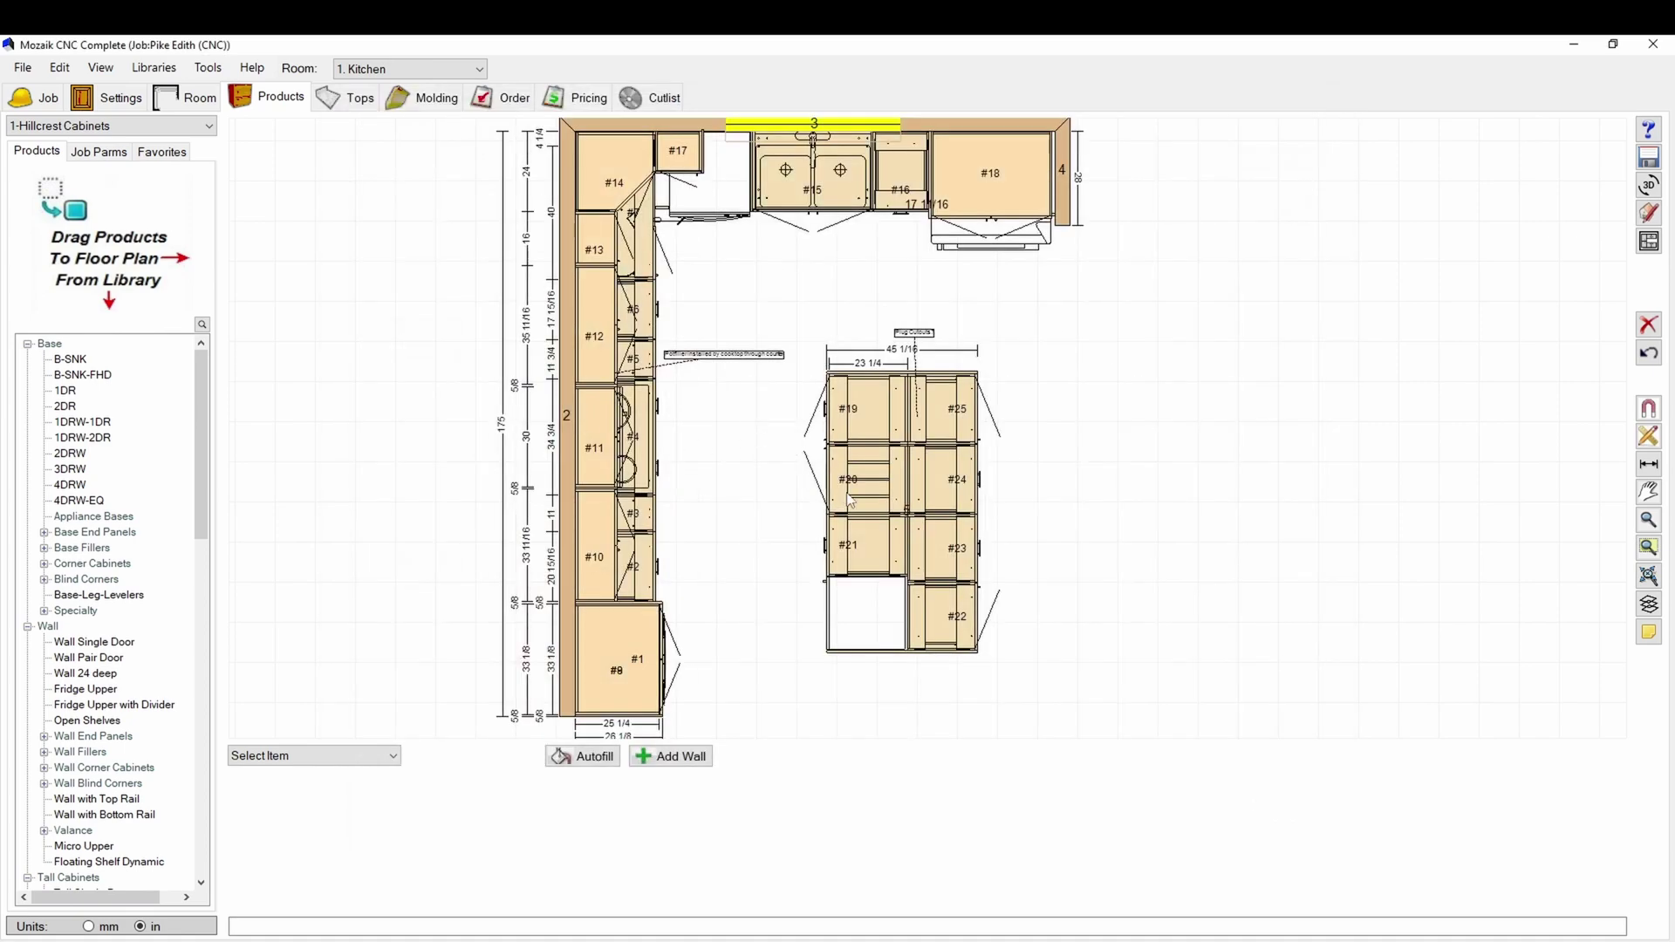
- Open cabinet #19's second Tray Front part and its shape editor
double_click(854, 421)
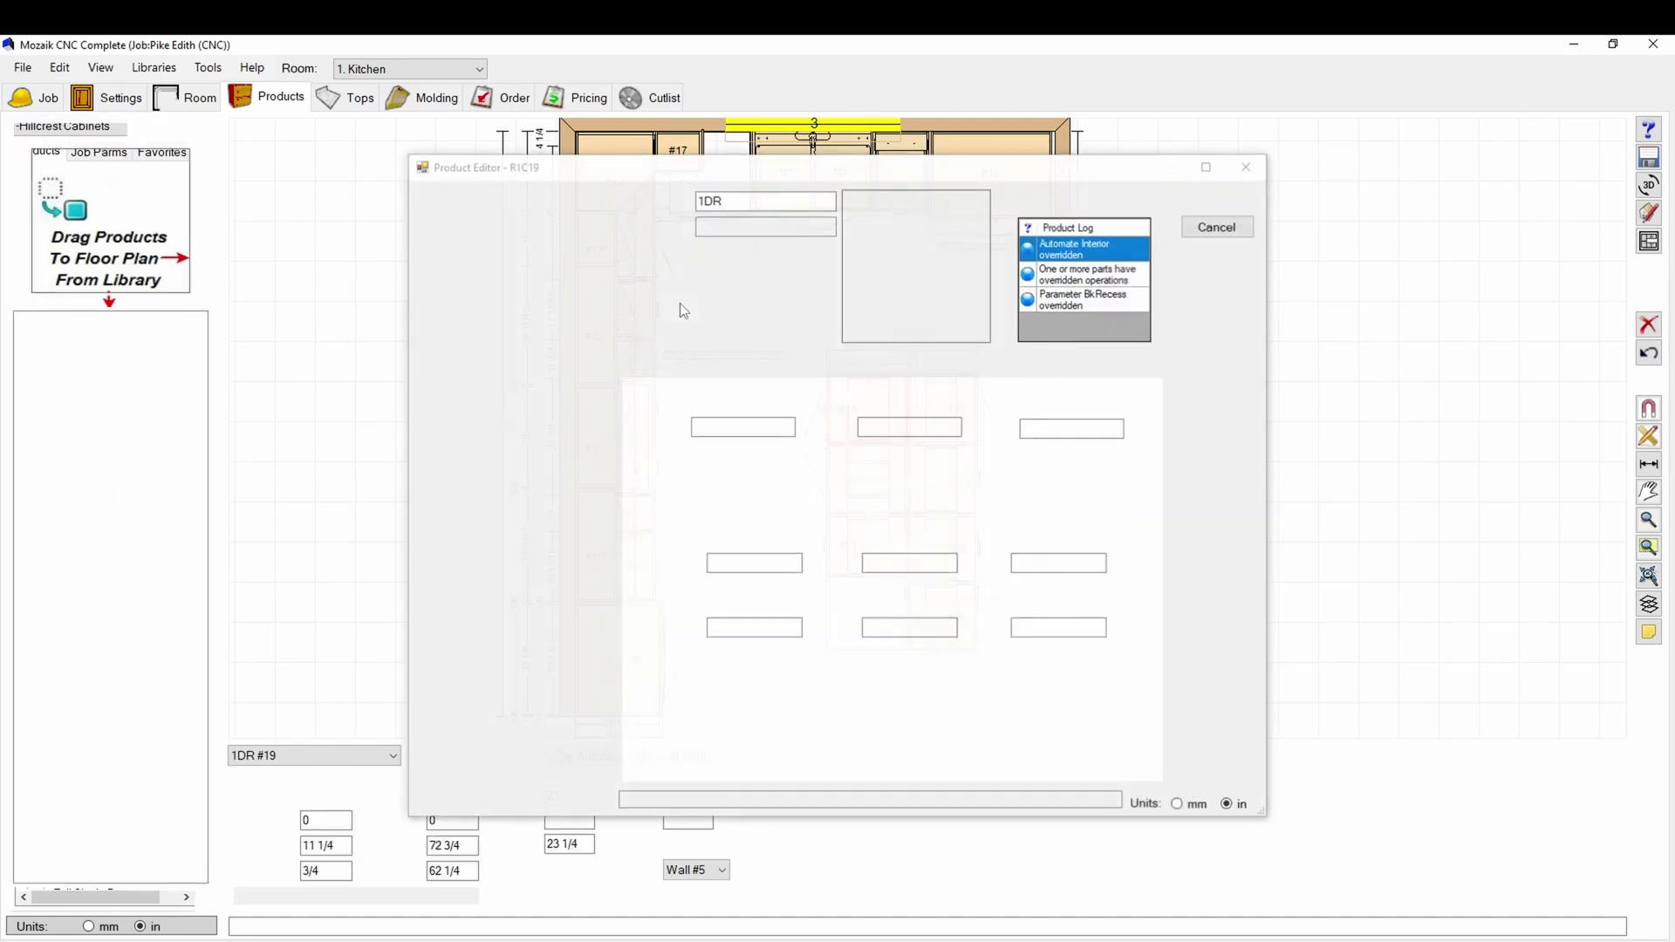
click(1024, 367)
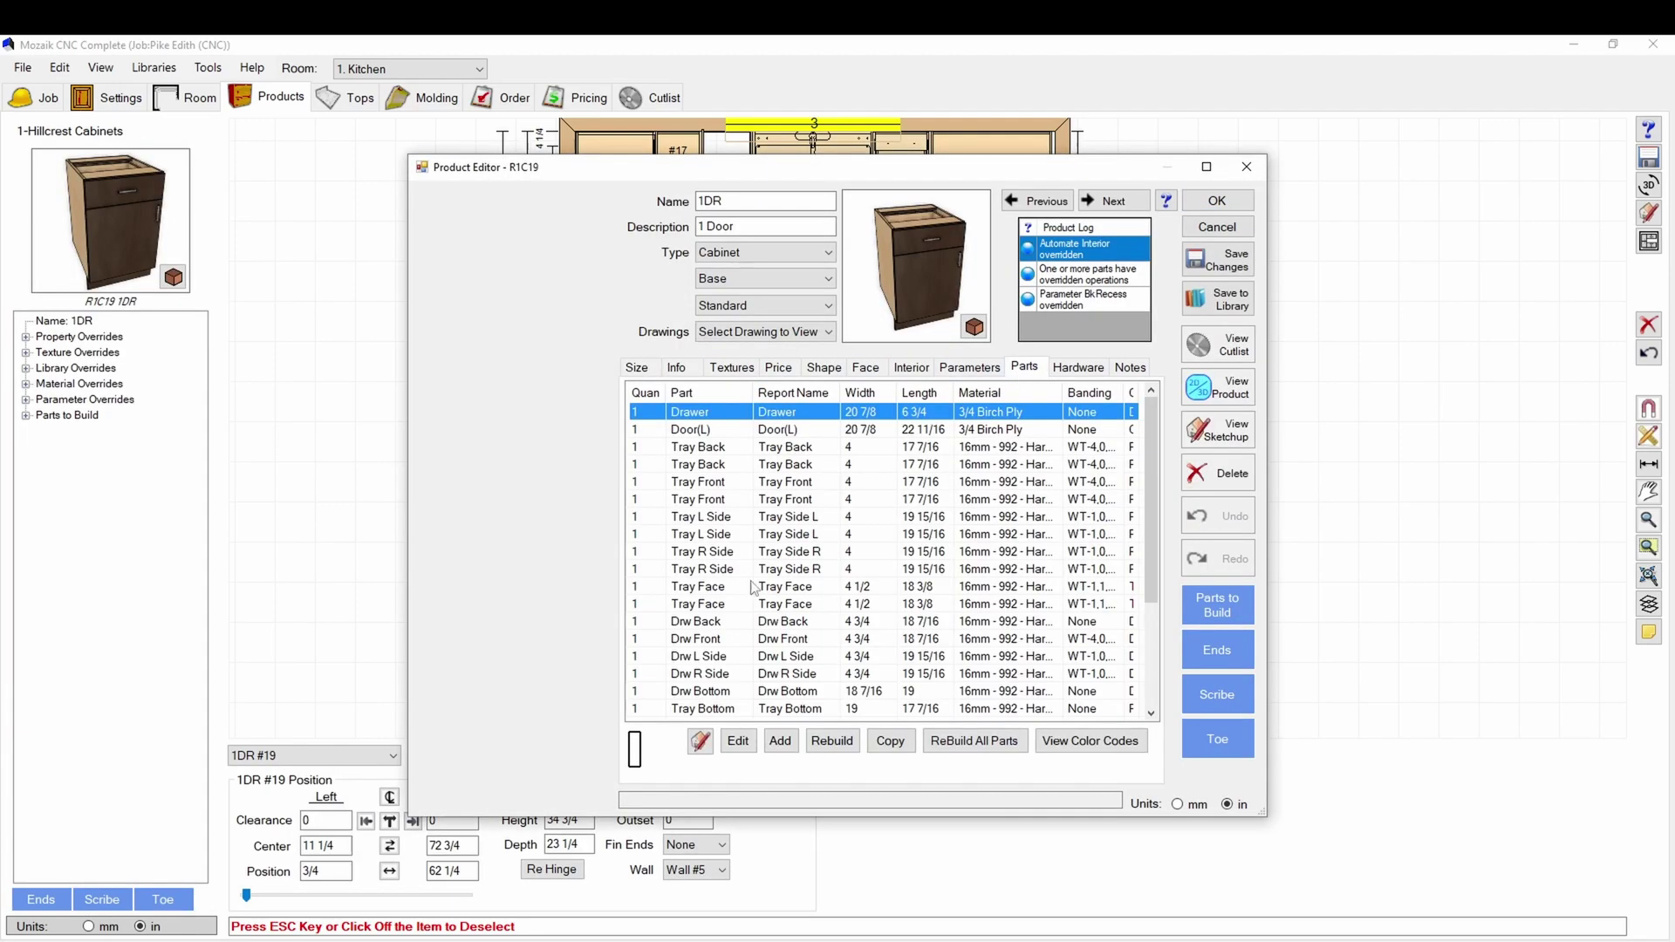
click(710, 502)
click(749, 743)
click(689, 560)
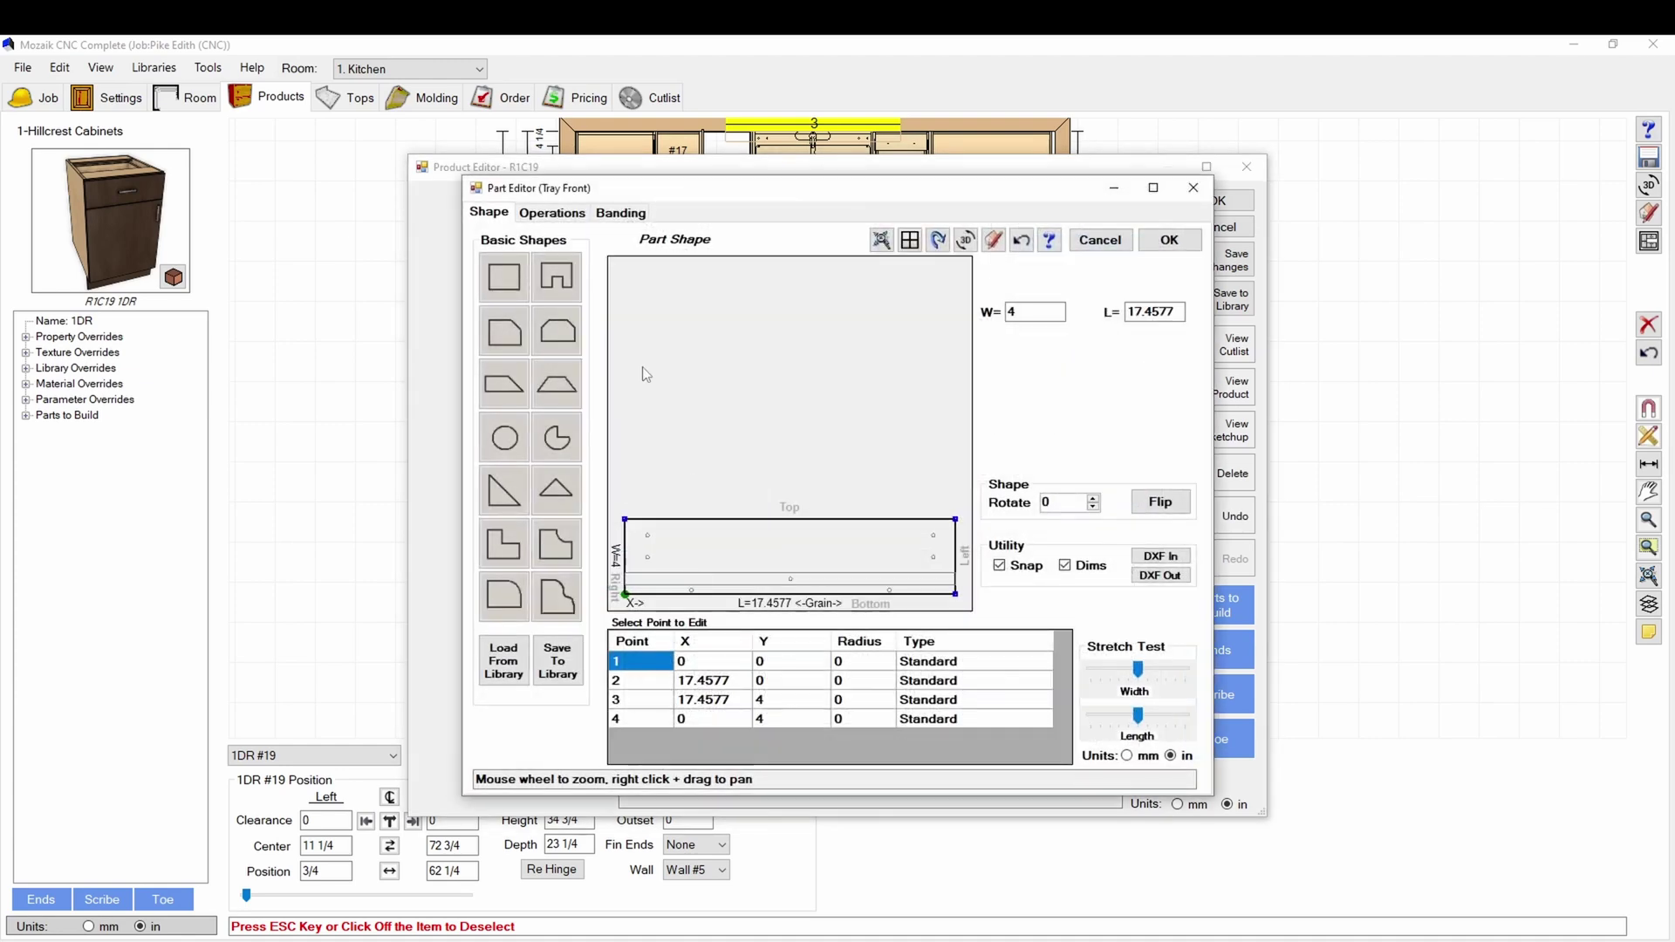
- Inspect the top edge and corner point coordinates of the 4 by 17.4577 rectangle
click(733, 520)
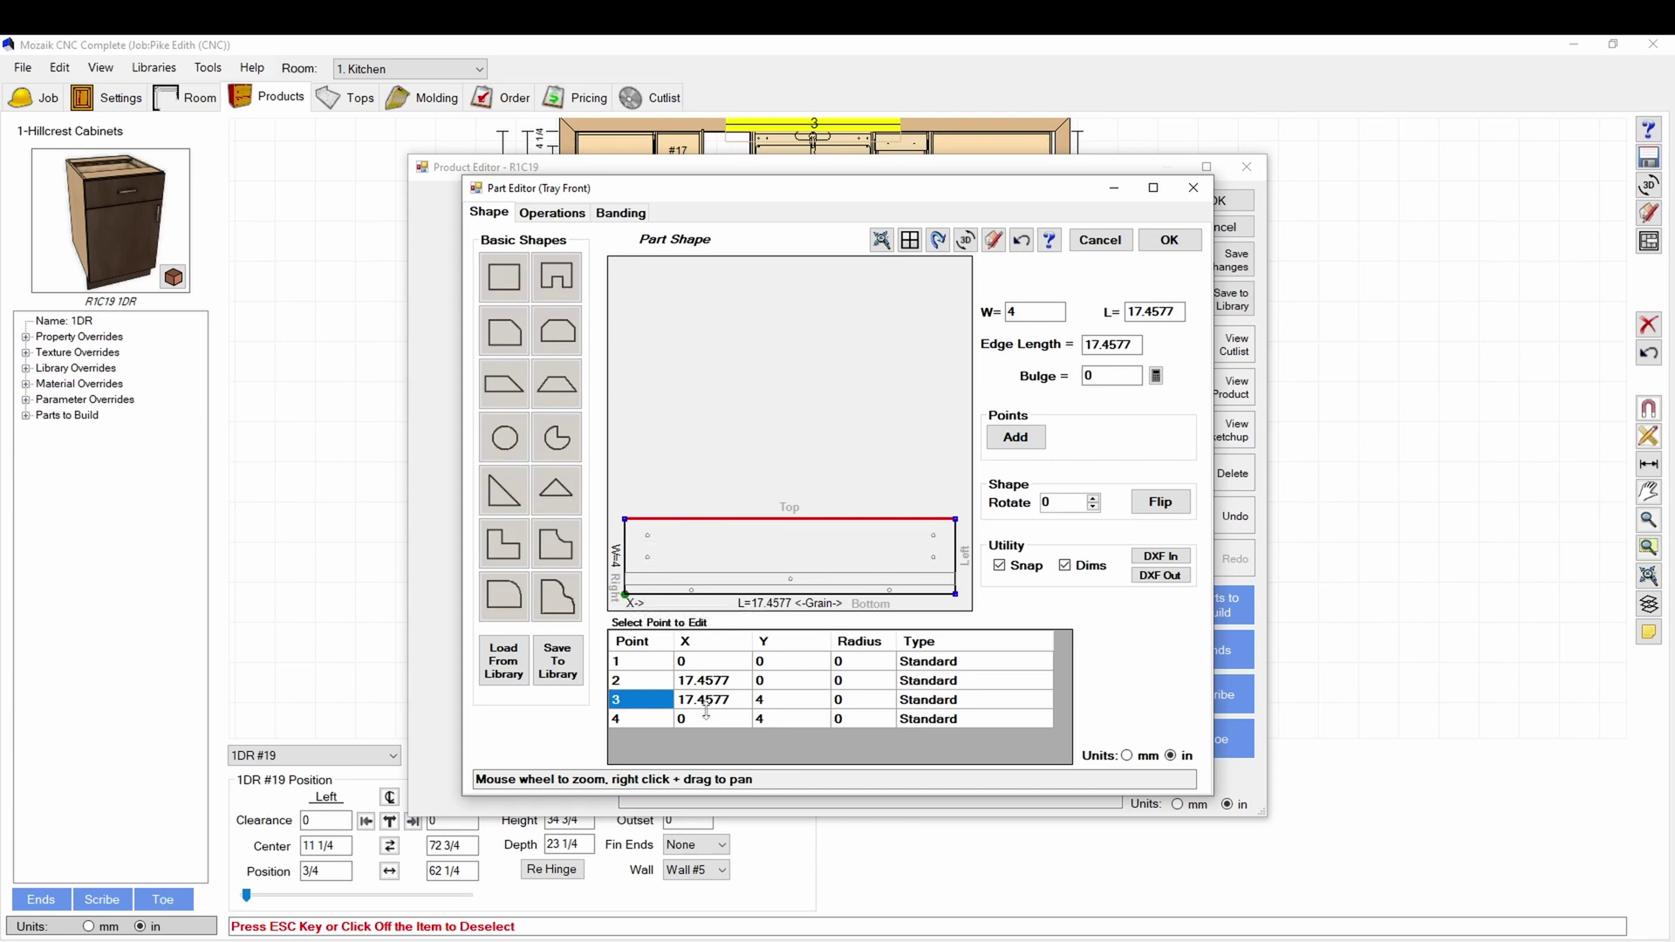
click(706, 702)
click(764, 721)
click(738, 683)
click(625, 520)
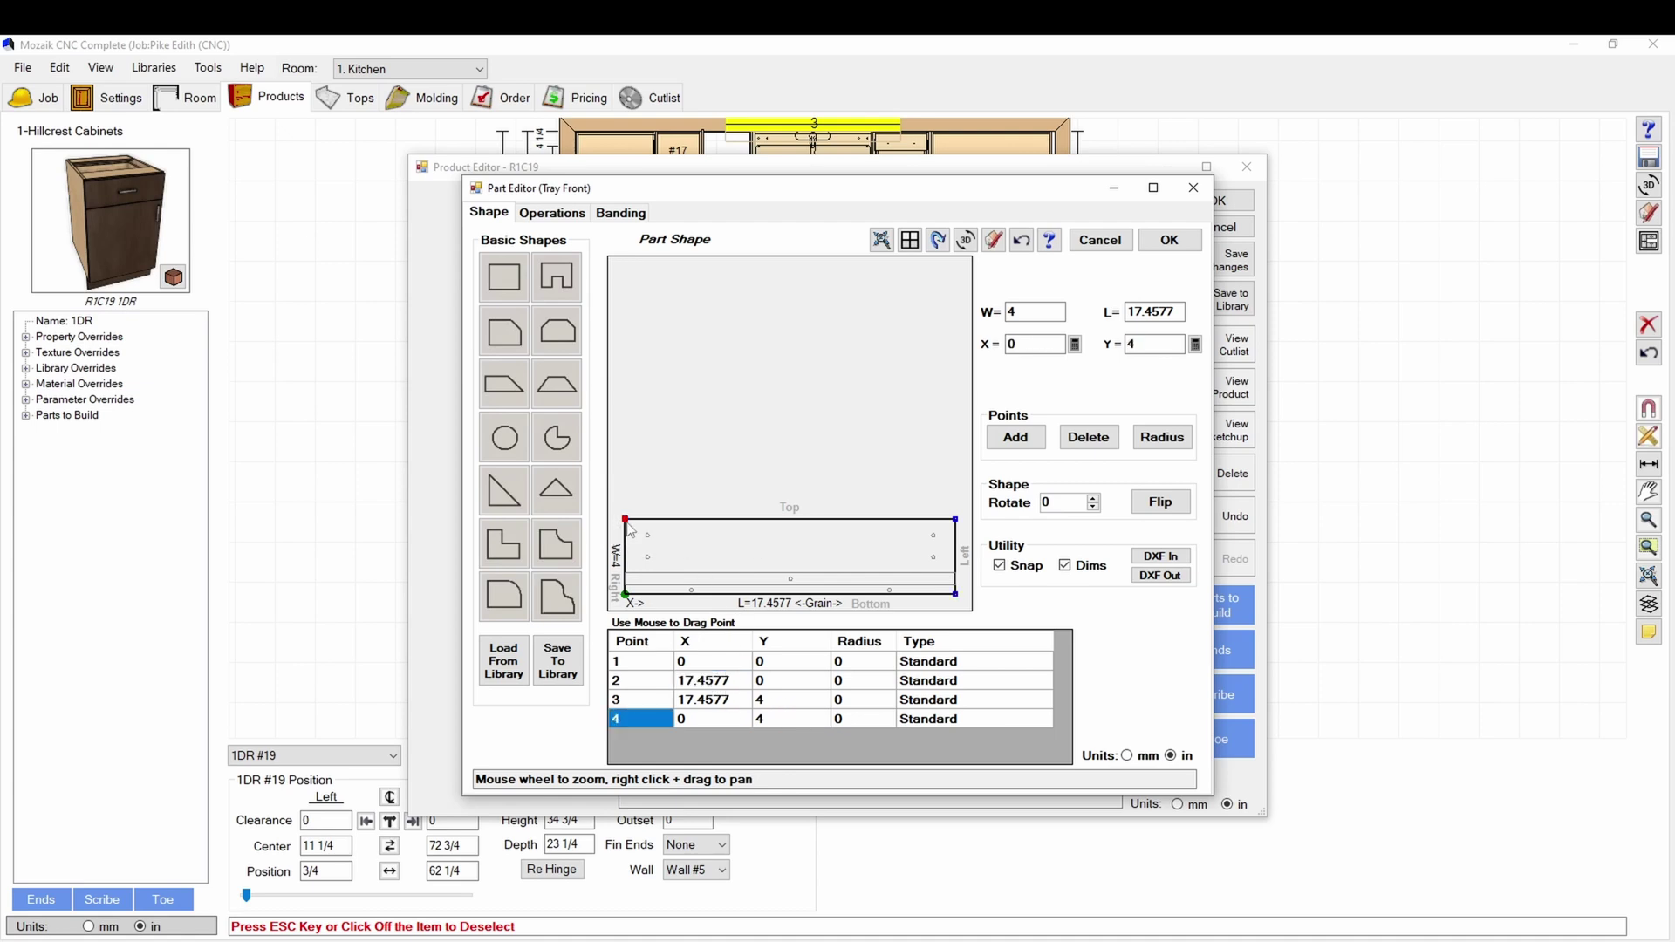
click(636, 682)
click(641, 718)
click(653, 669)
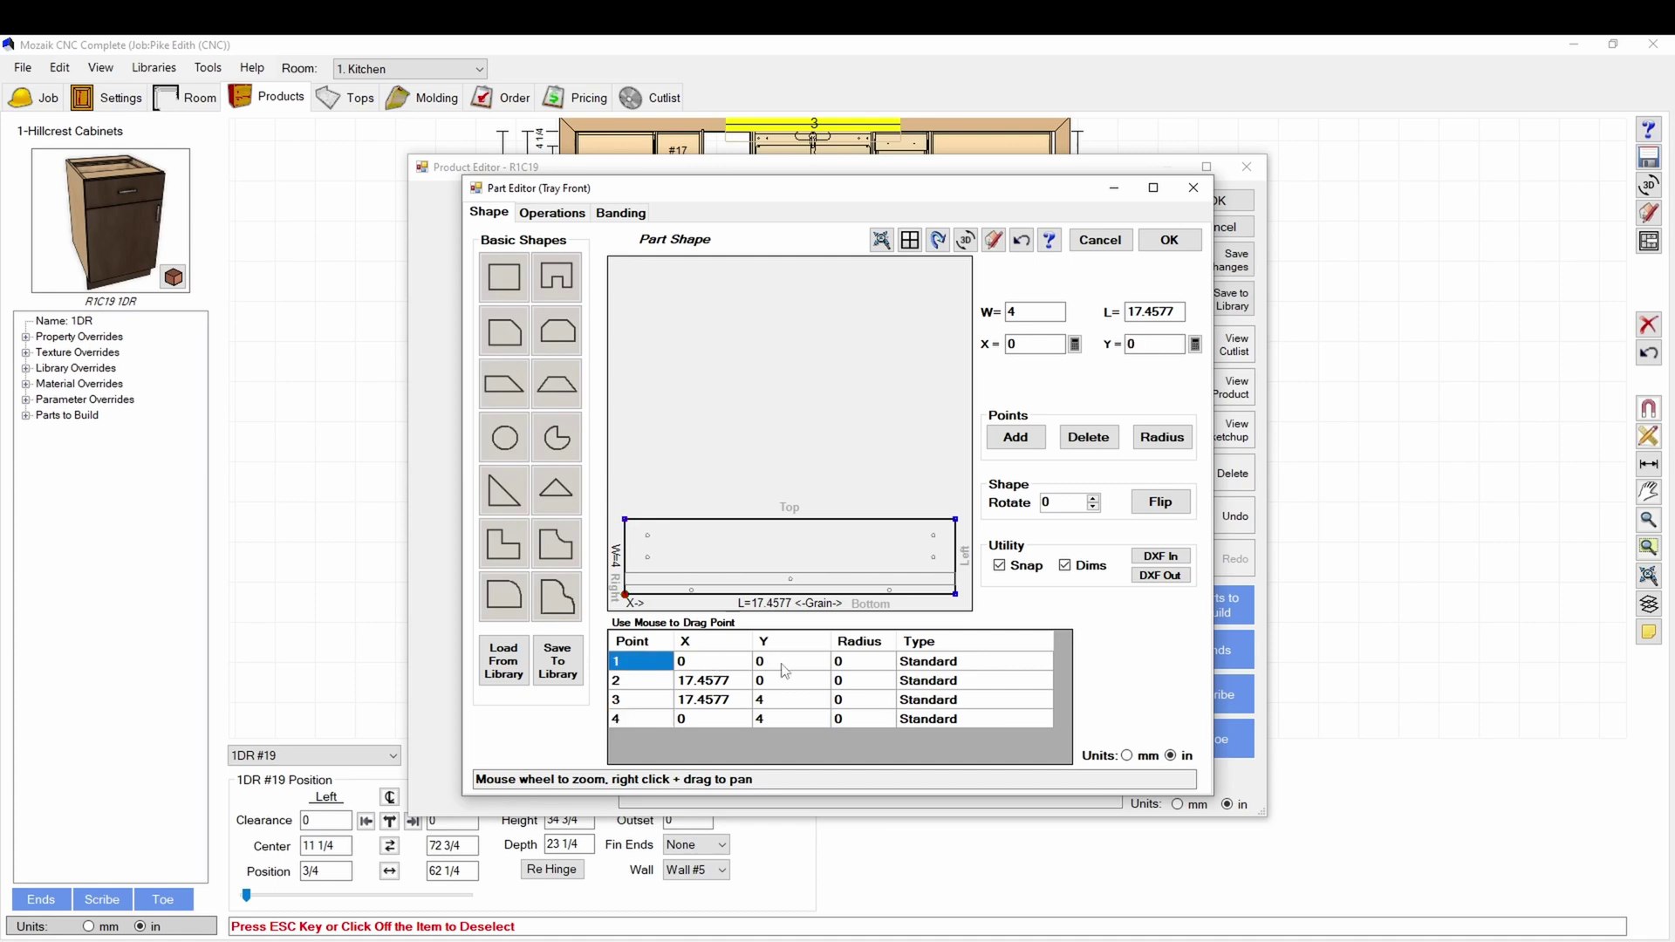
scroll(681, 447, down, 3)
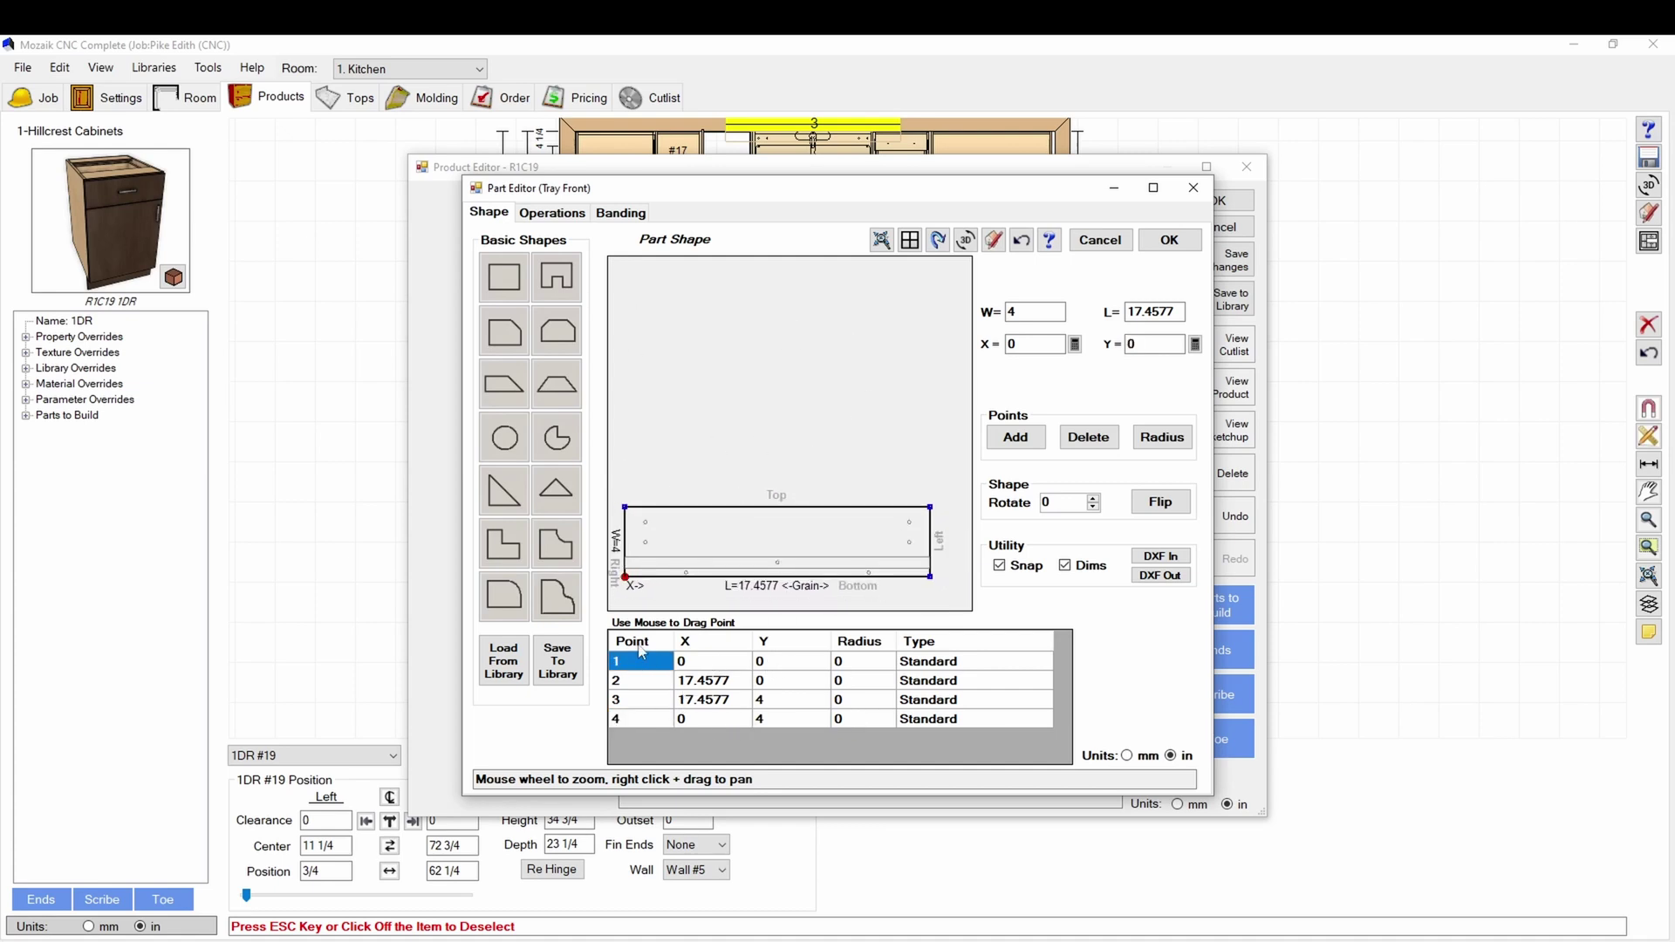
- Add a midpoint at X 8.7288 on the top edge and give the left half bulge 3
click(702, 507)
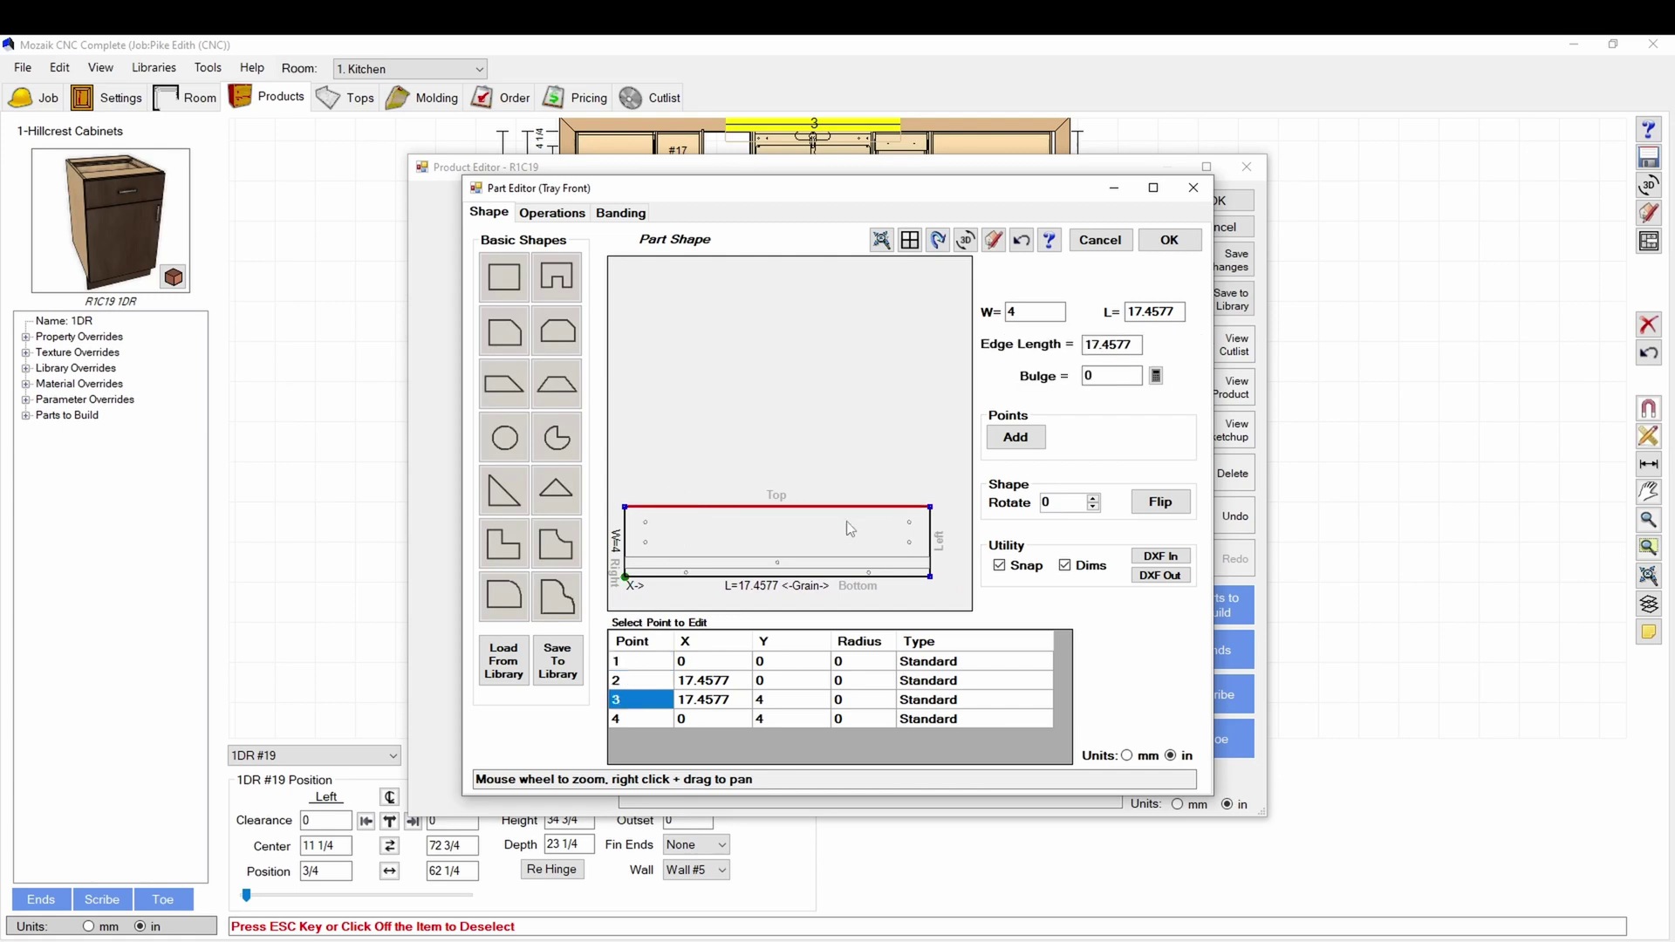
click(1016, 438)
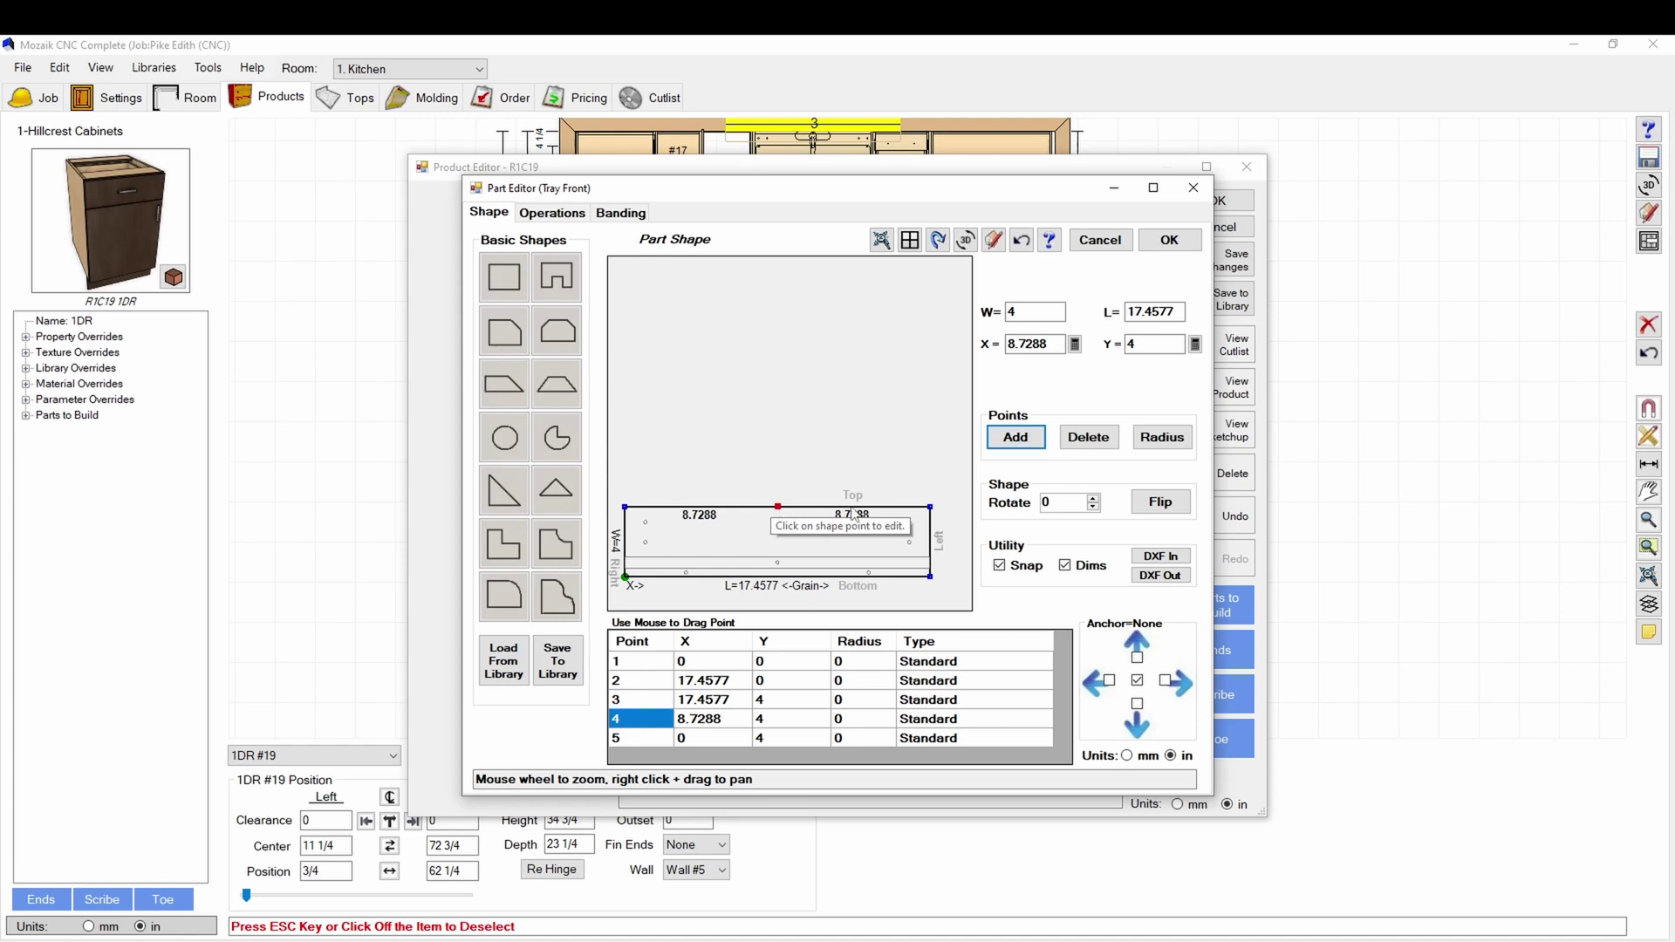
click(704, 510)
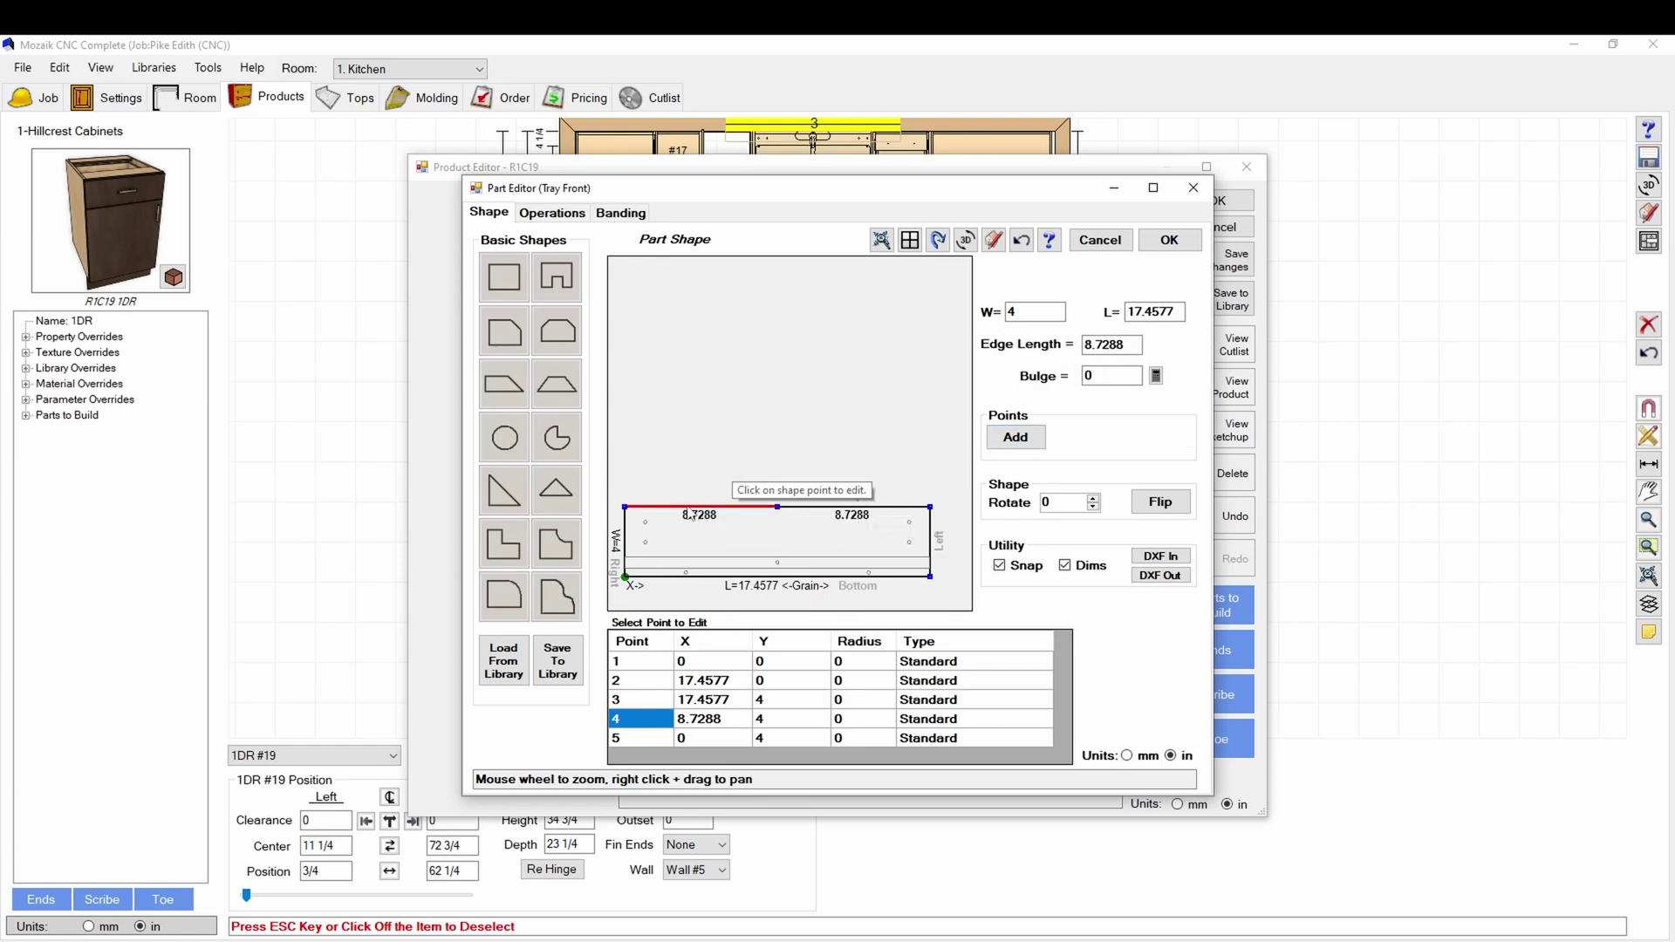
click(1104, 376)
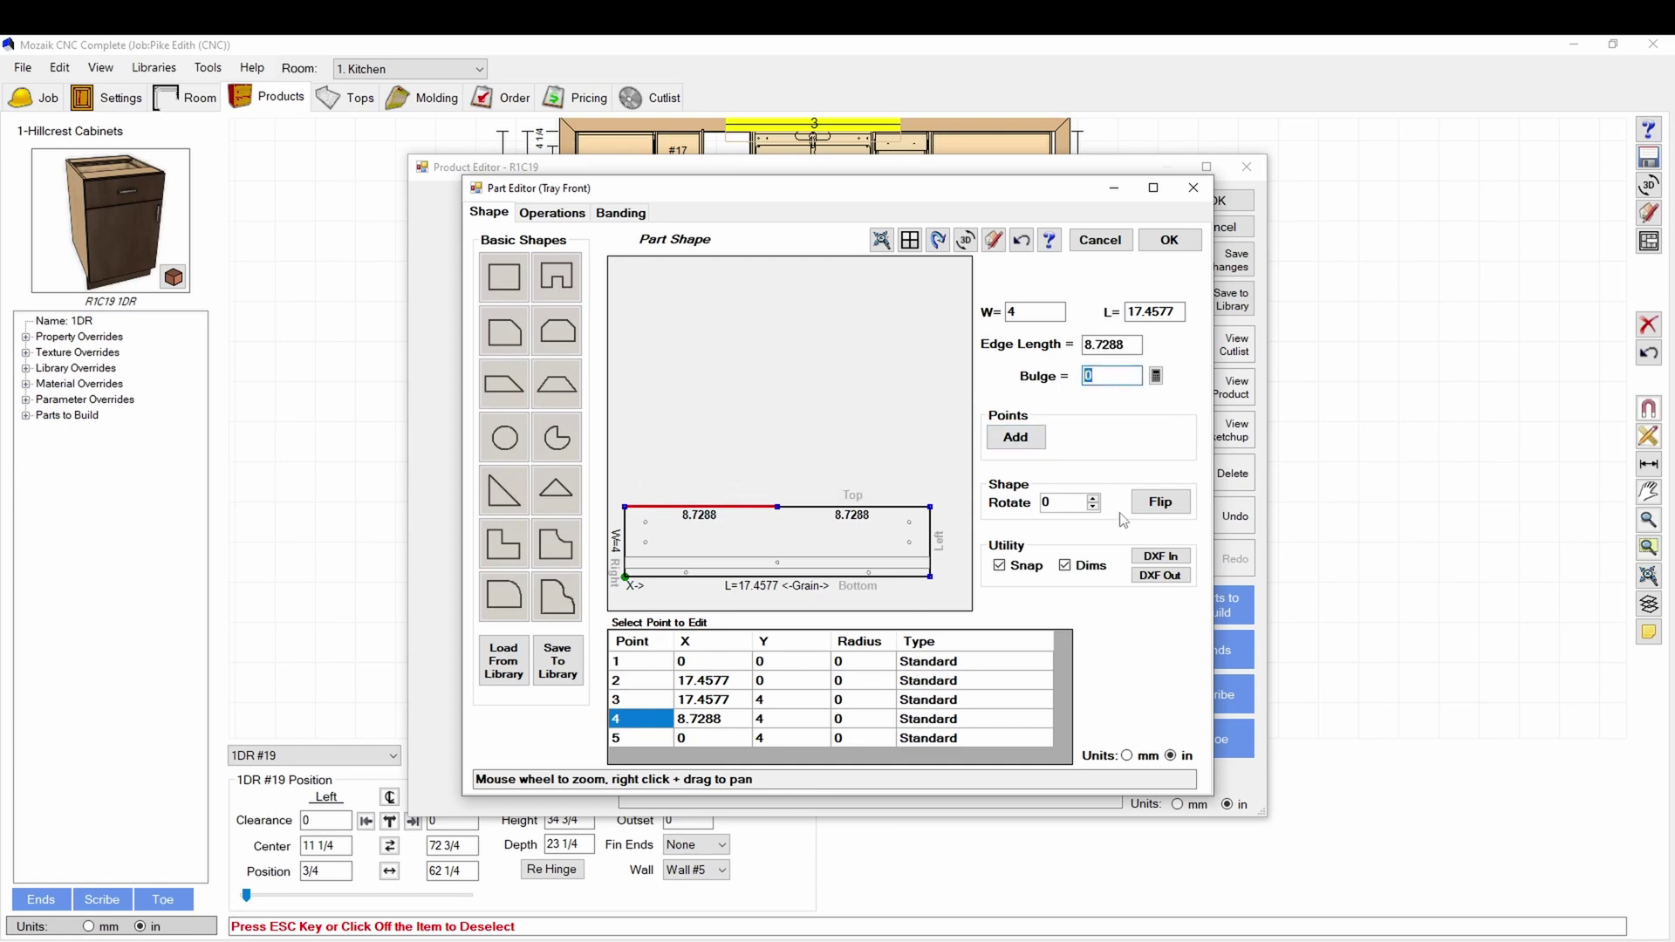
text(5)
key(Return)
text(3)
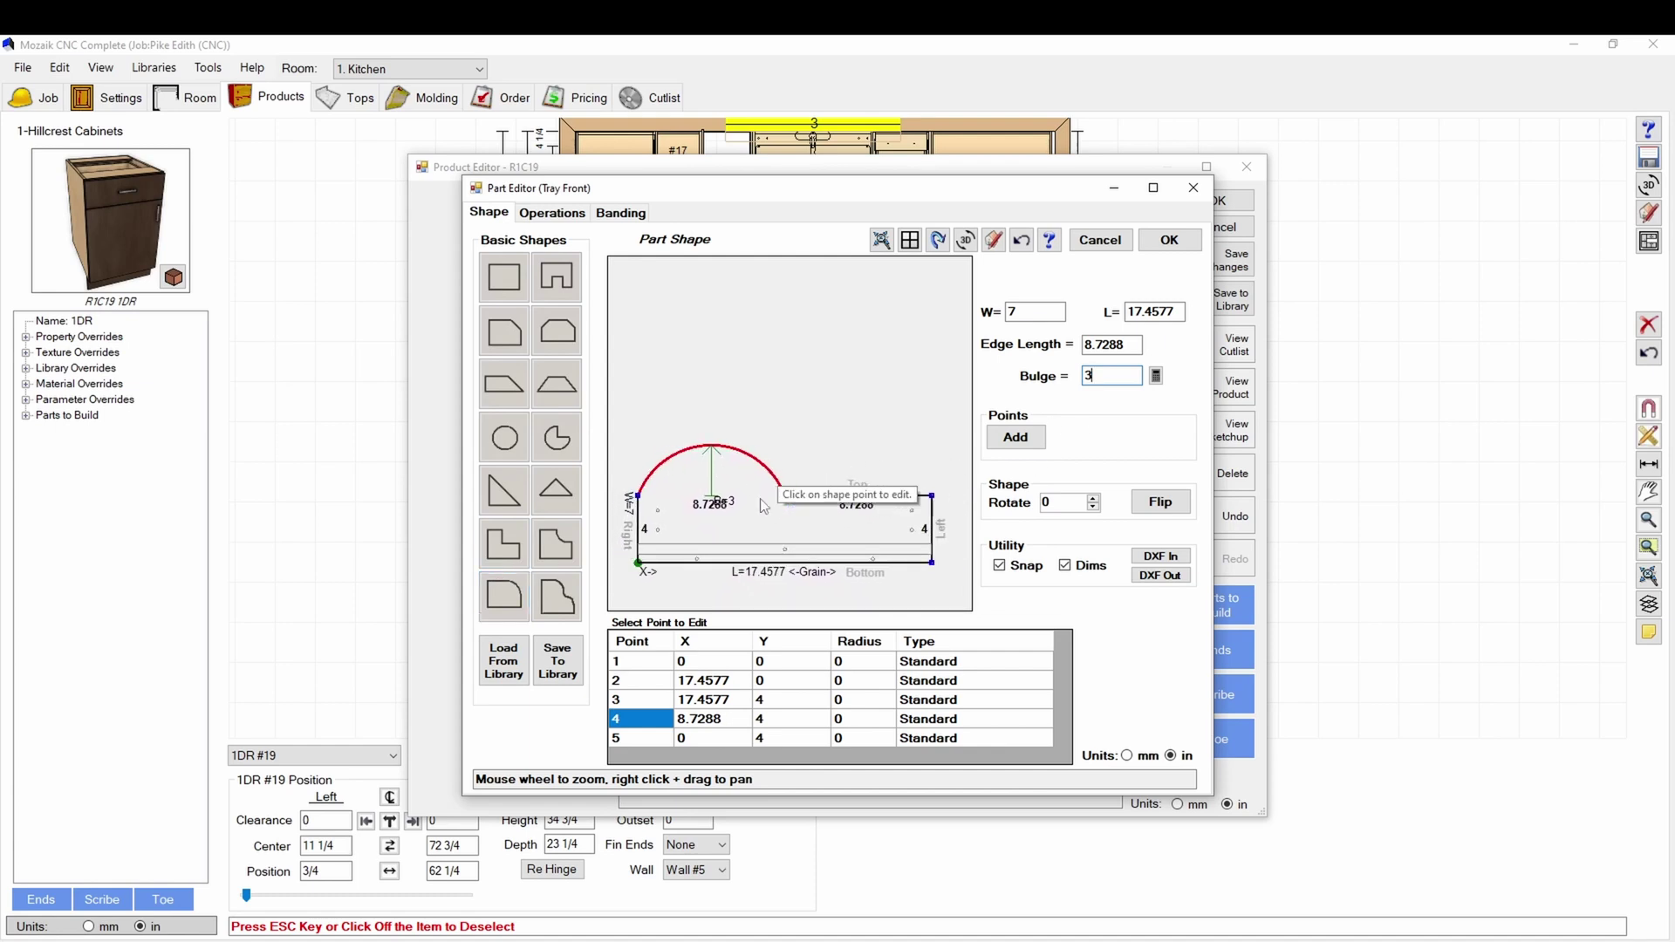
- Round the Tray Front's top-right corner point with a 3/4 radius
click(841, 404)
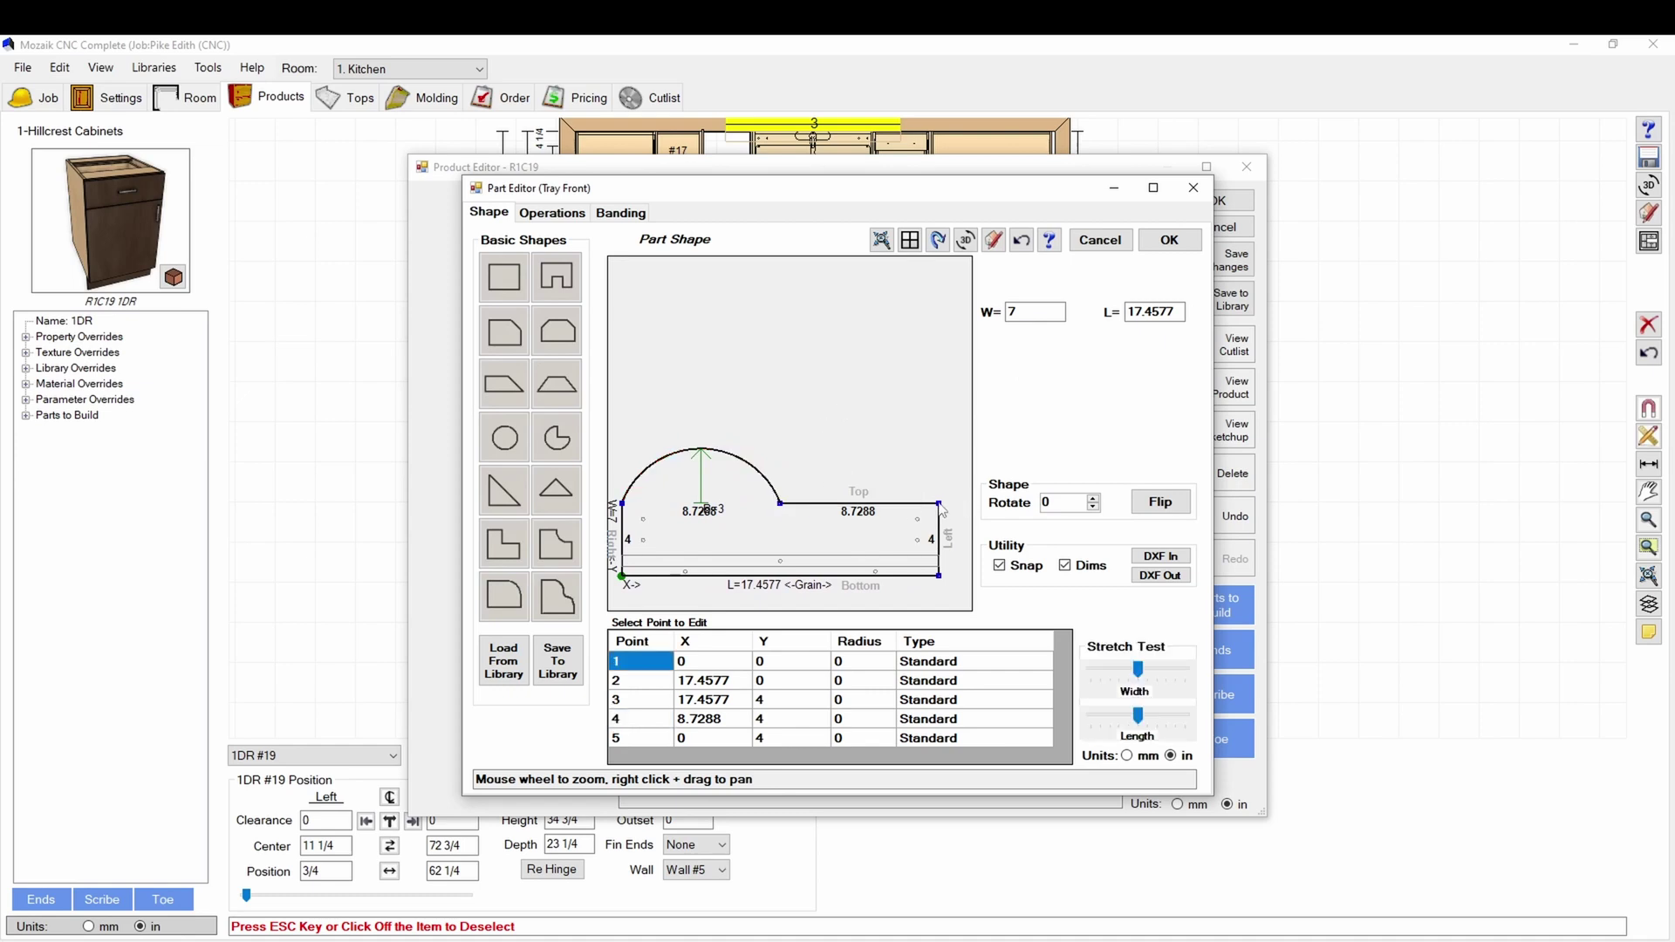
click(939, 505)
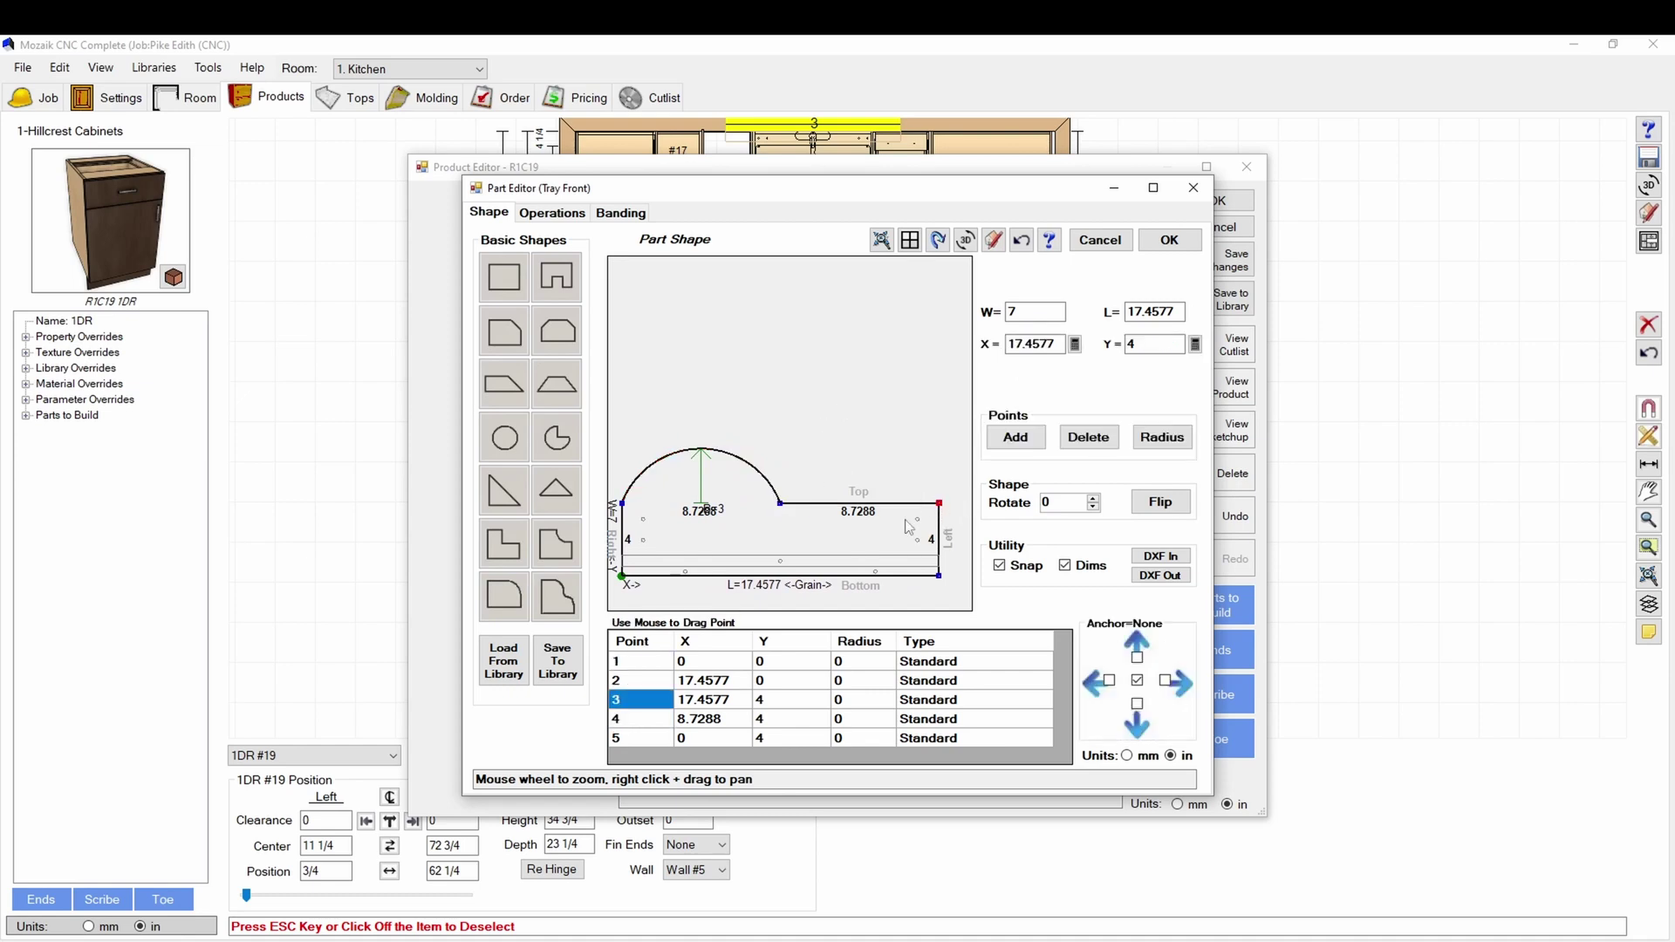
click(1187, 439)
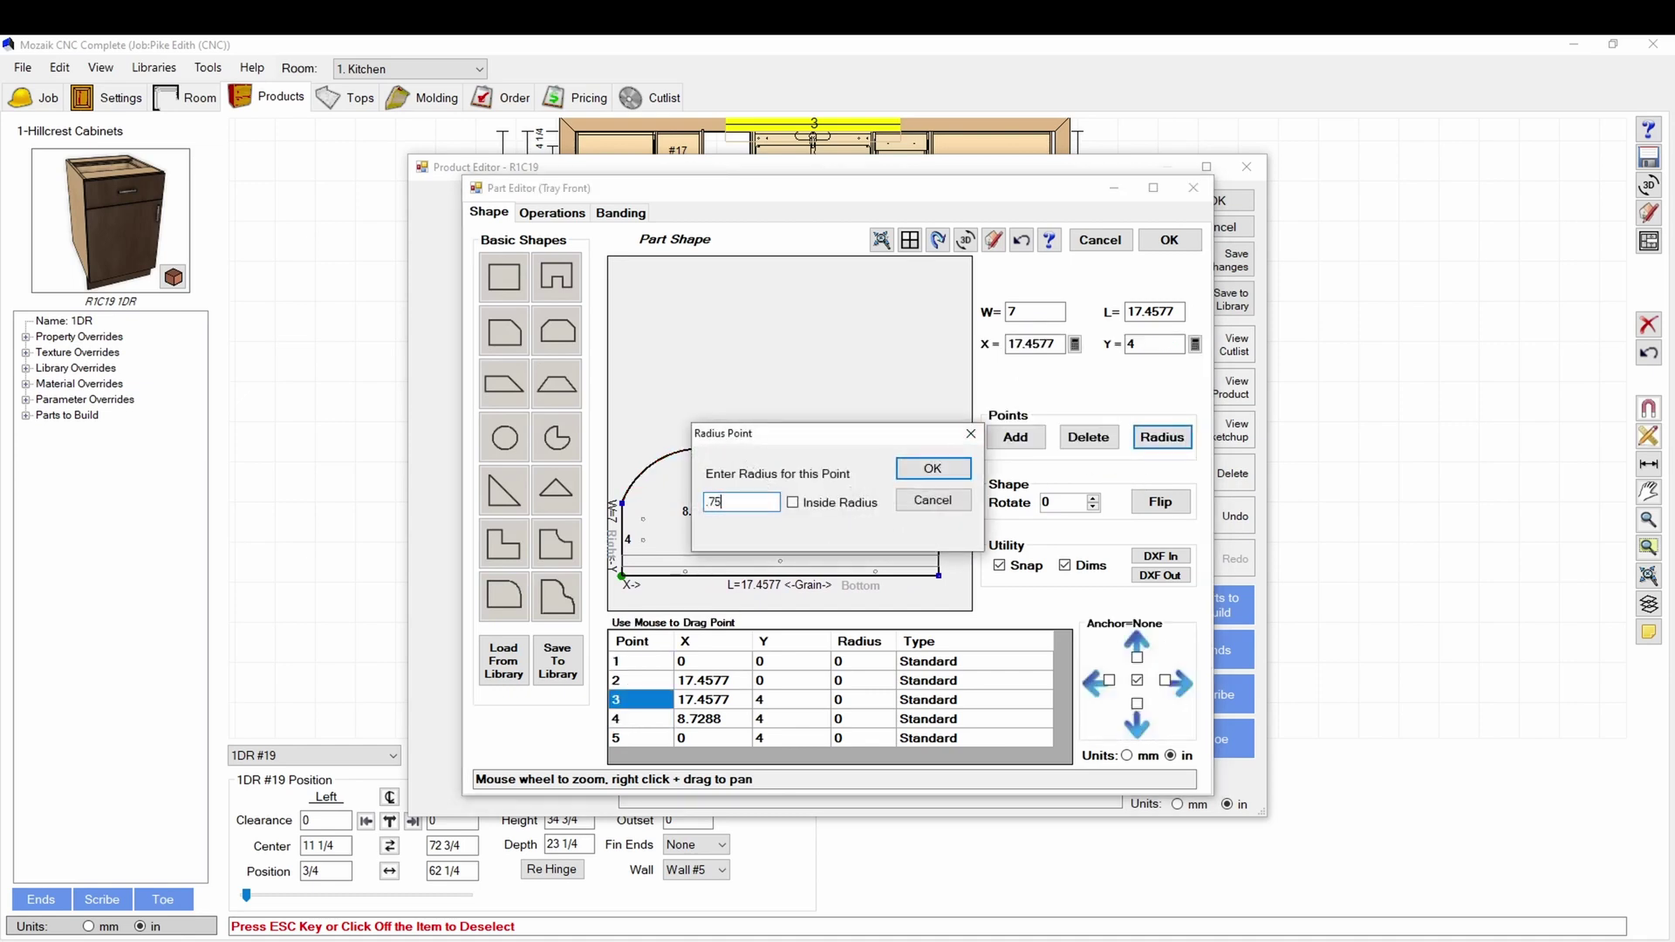
key(Return)
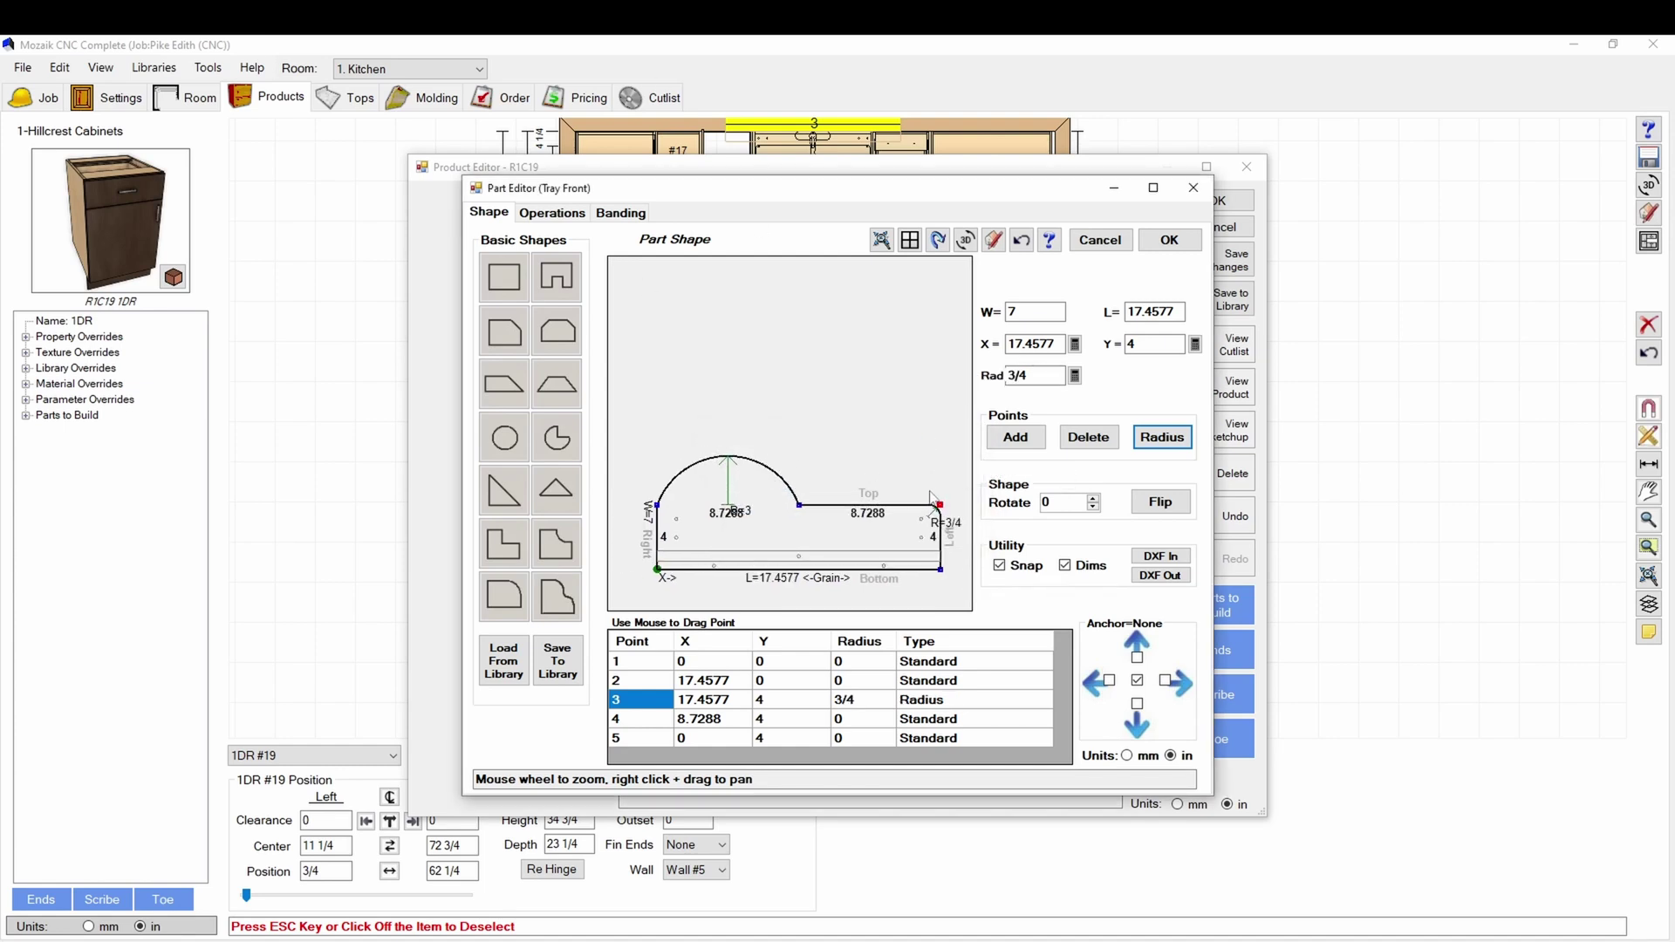
- Add top-edge points and drag them into a step at Y 5.2898 from X 13.1886
scroll(930, 505, up, 1)
click(854, 504)
click(1015, 436)
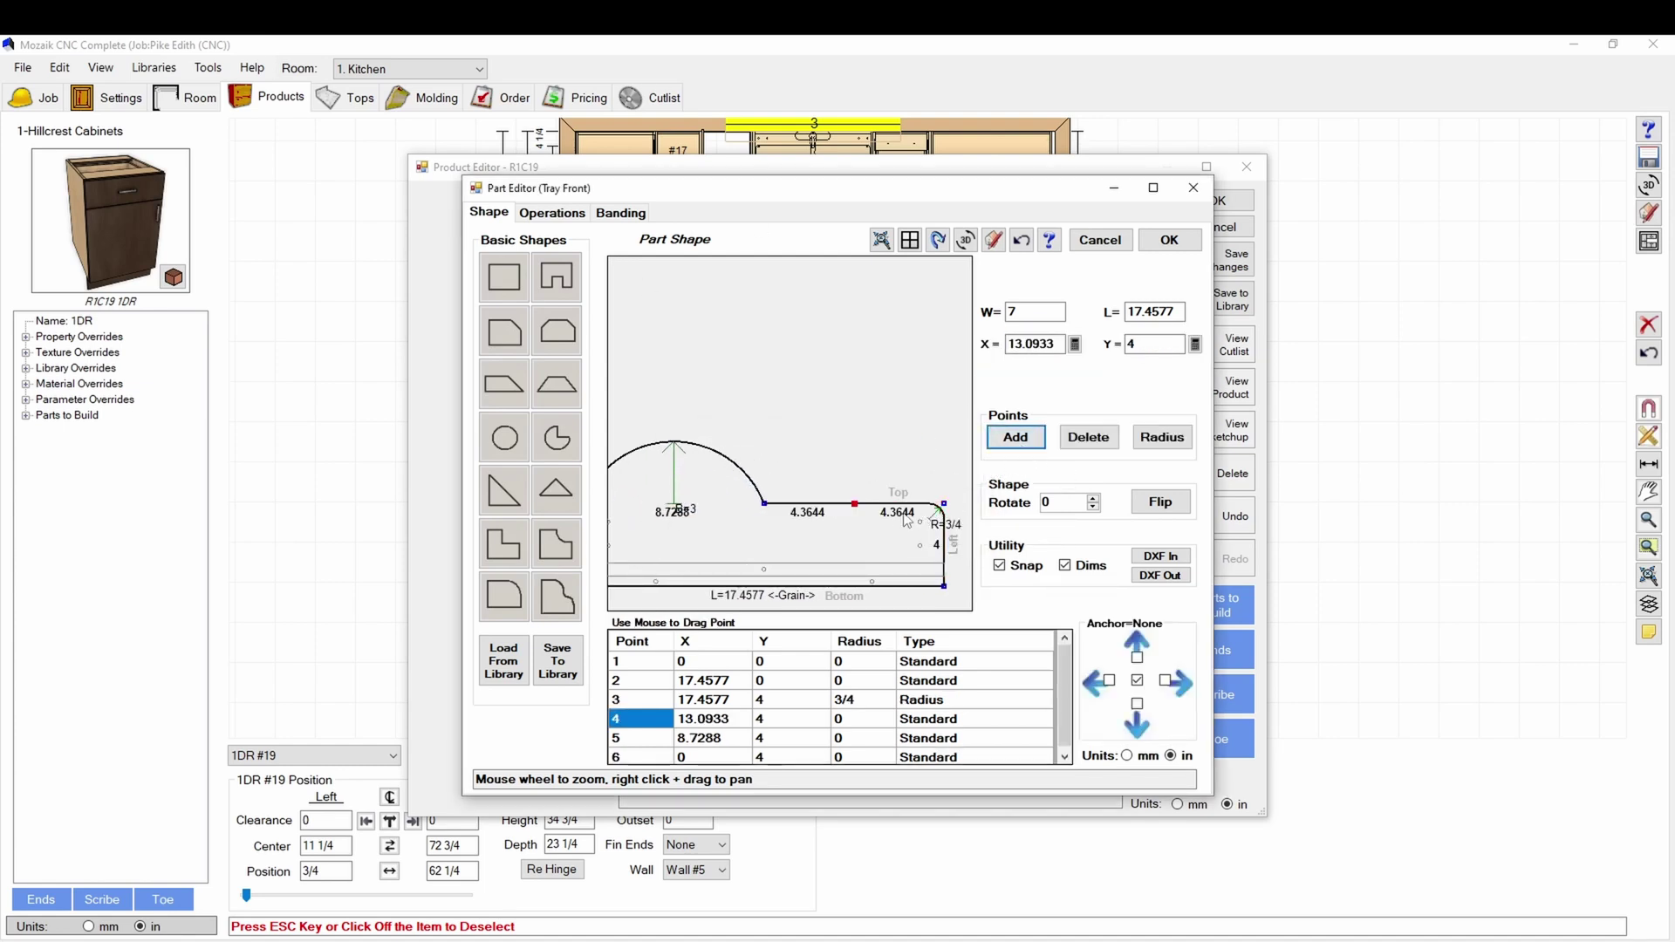
mouse_move(854, 503)
mouse_down()
mouse_move(853, 384)
mouse_move(898, 386)
mouse_move(907, 422)
mouse_move(931, 421)
mouse_move(860, 449)
mouse_move(861, 495)
mouse_up()
click(884, 494)
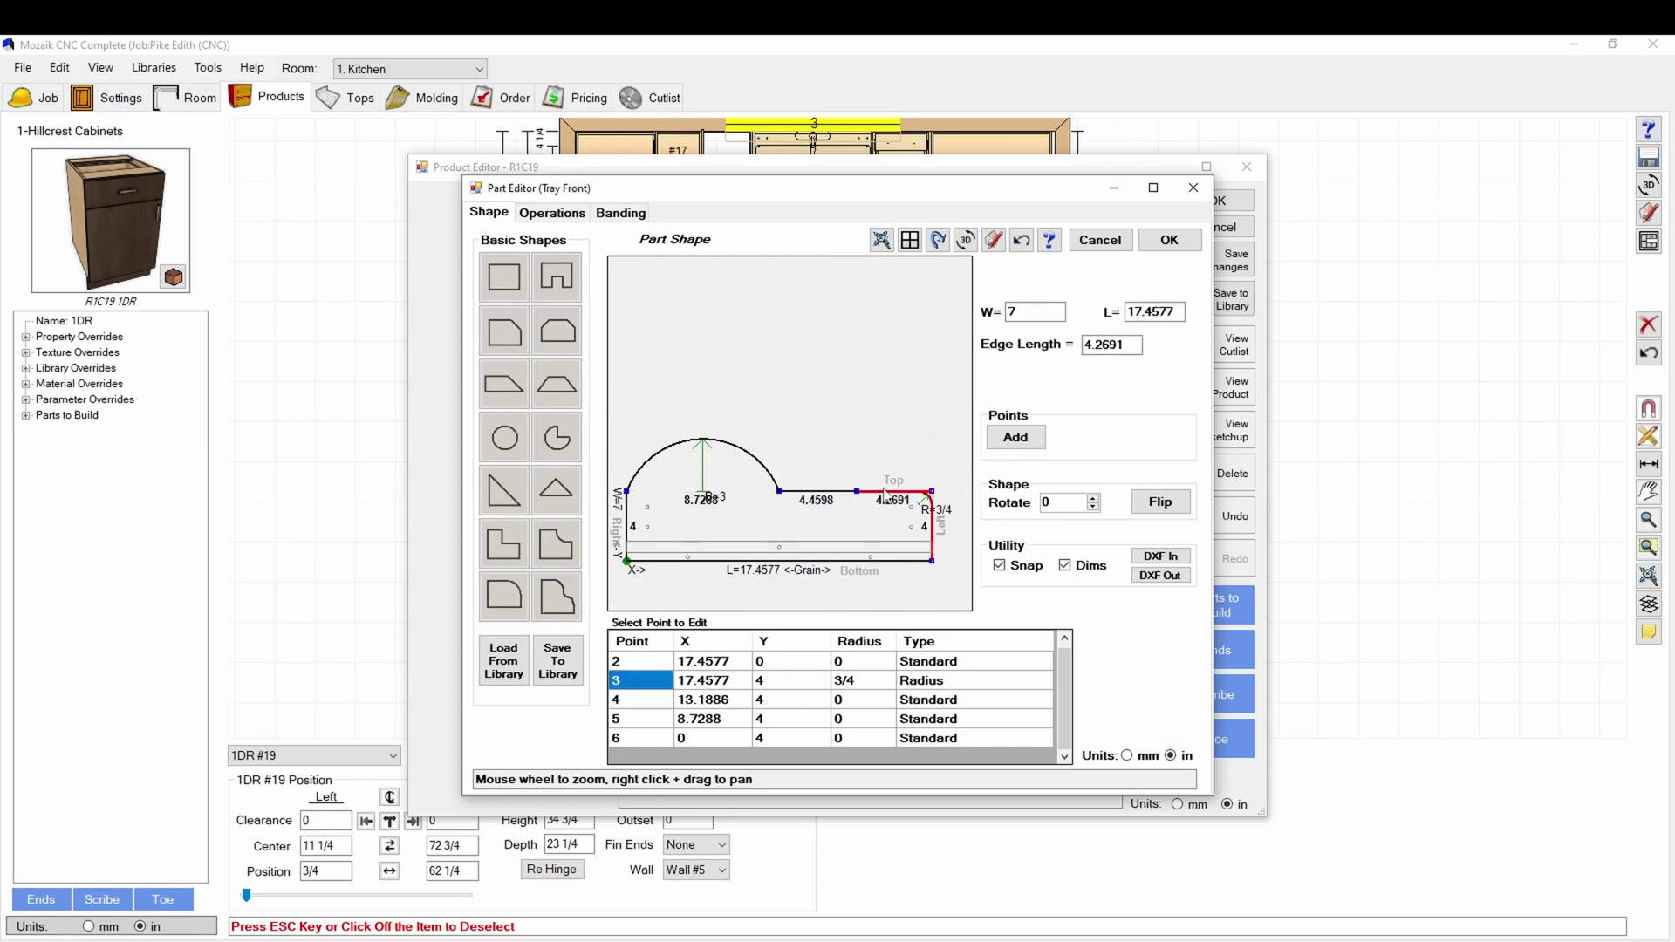
click(1013, 437)
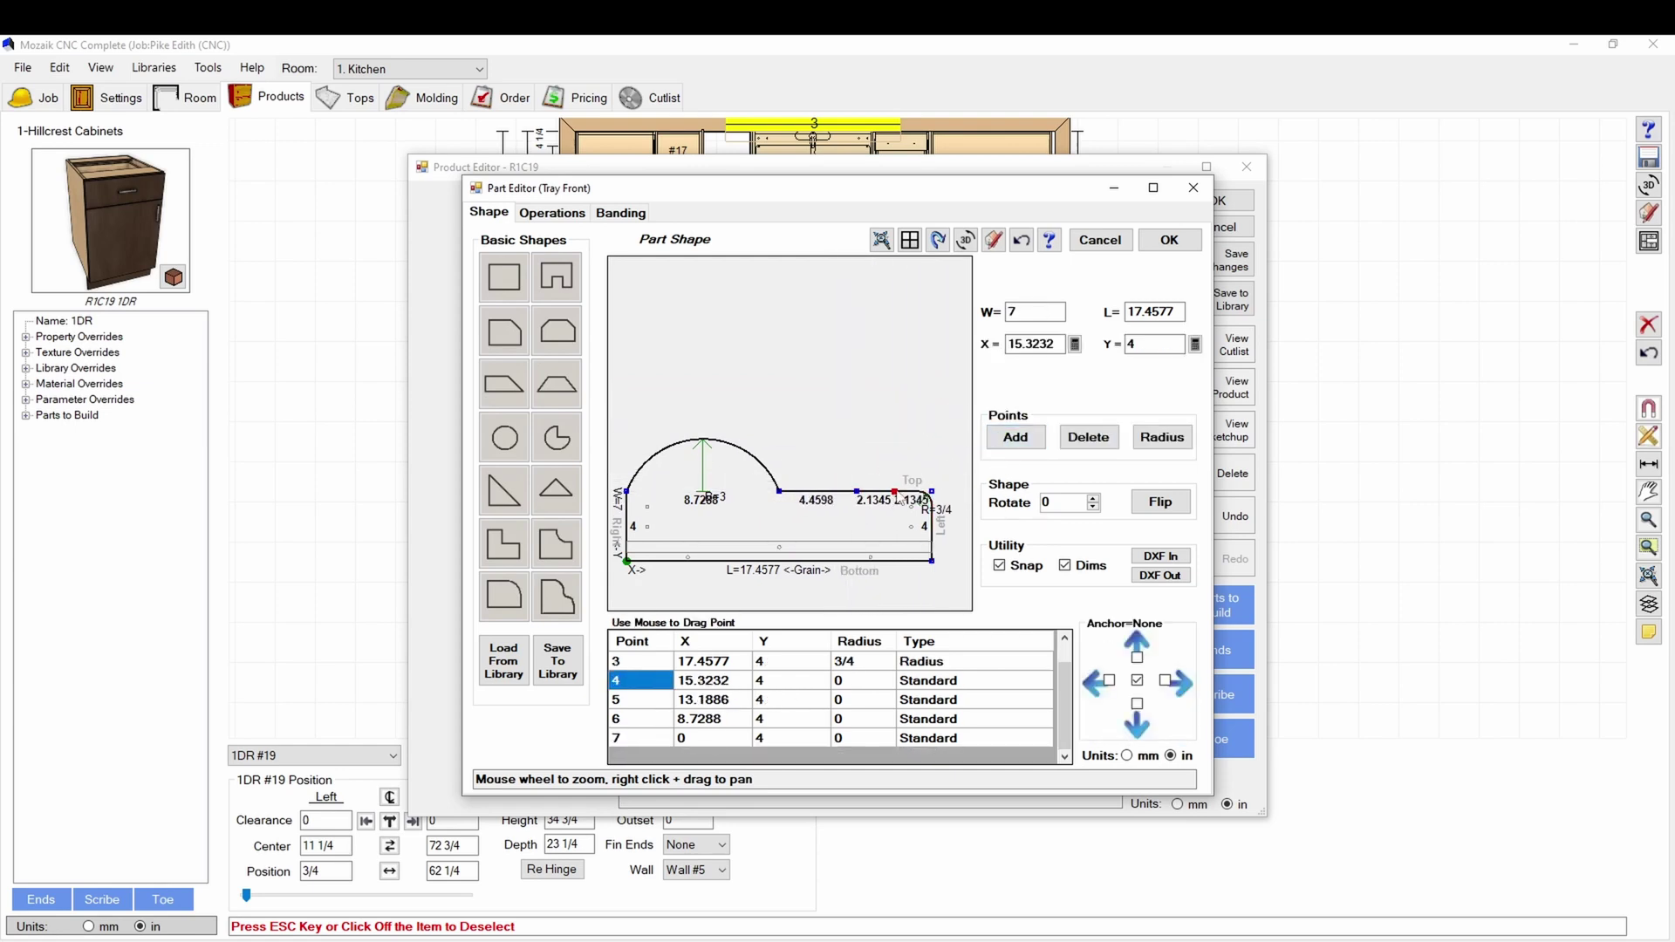
drag(896, 494, 936, 478)
click(892, 487)
click(1012, 437)
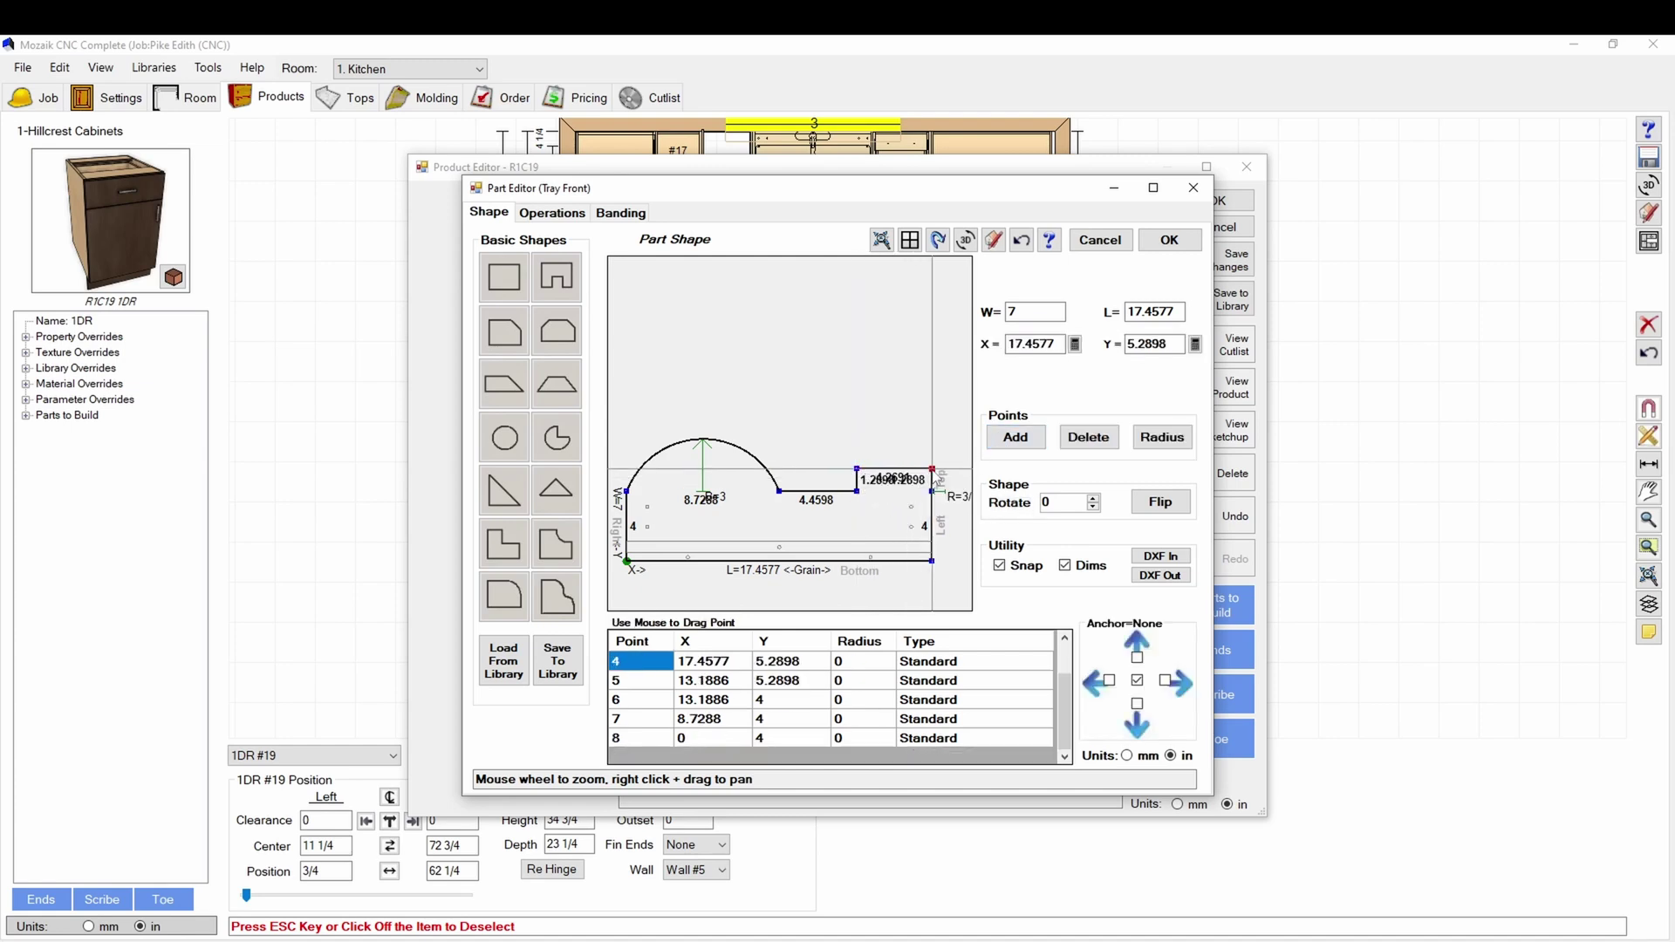
click(1075, 343)
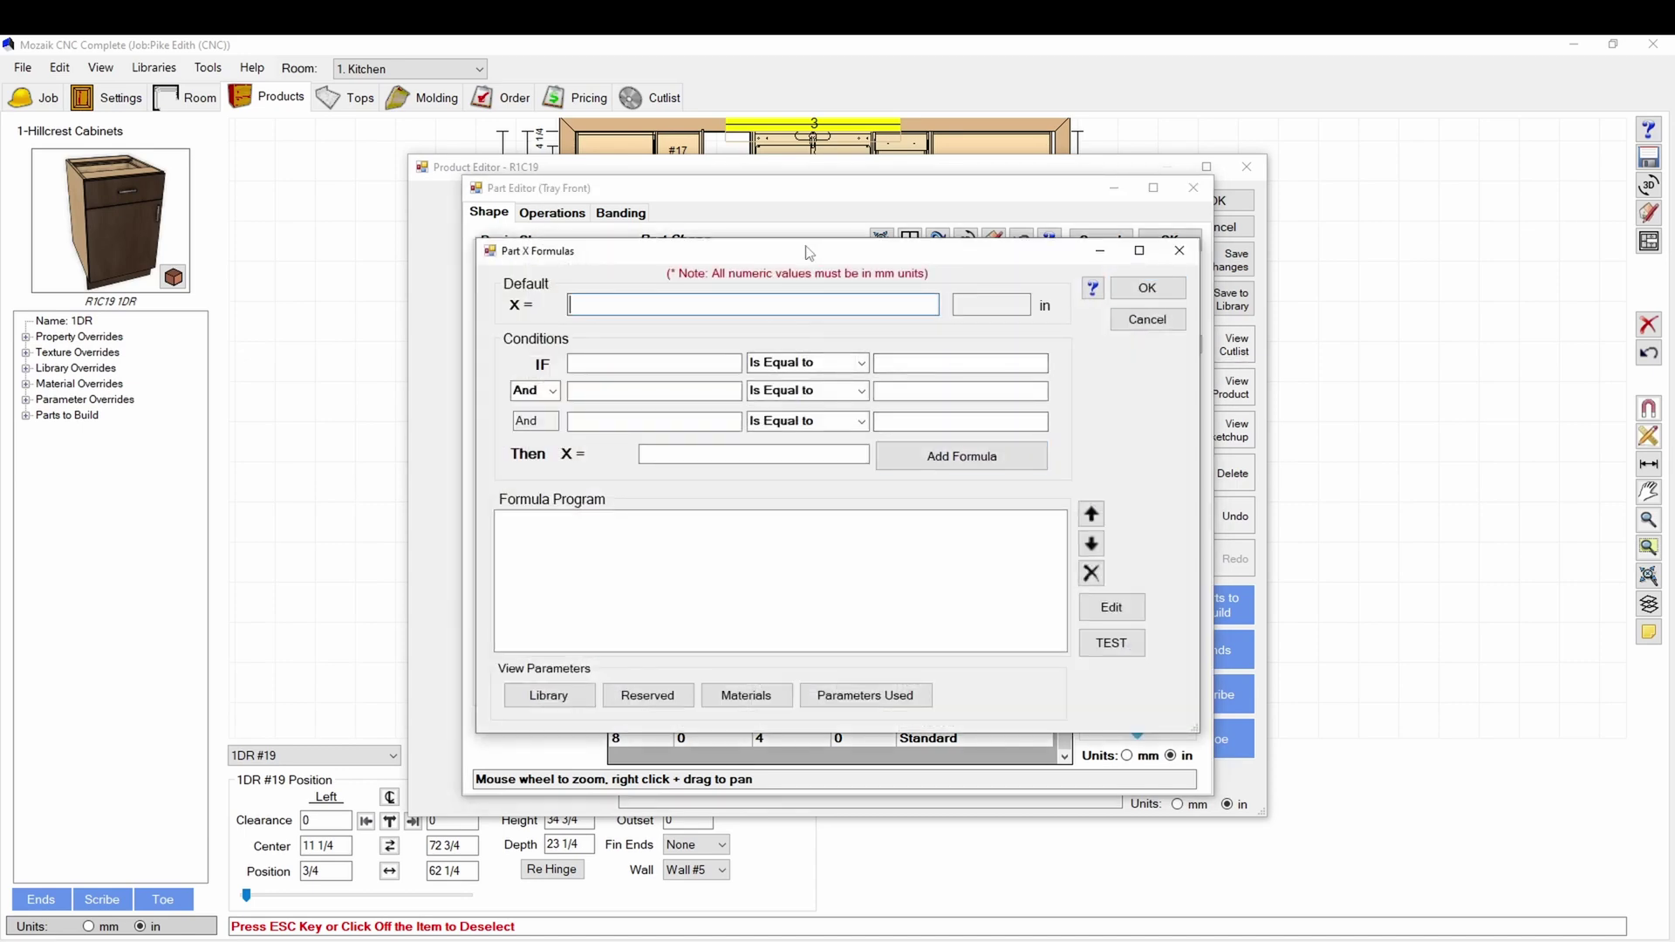
drag(810, 252, 809, 350)
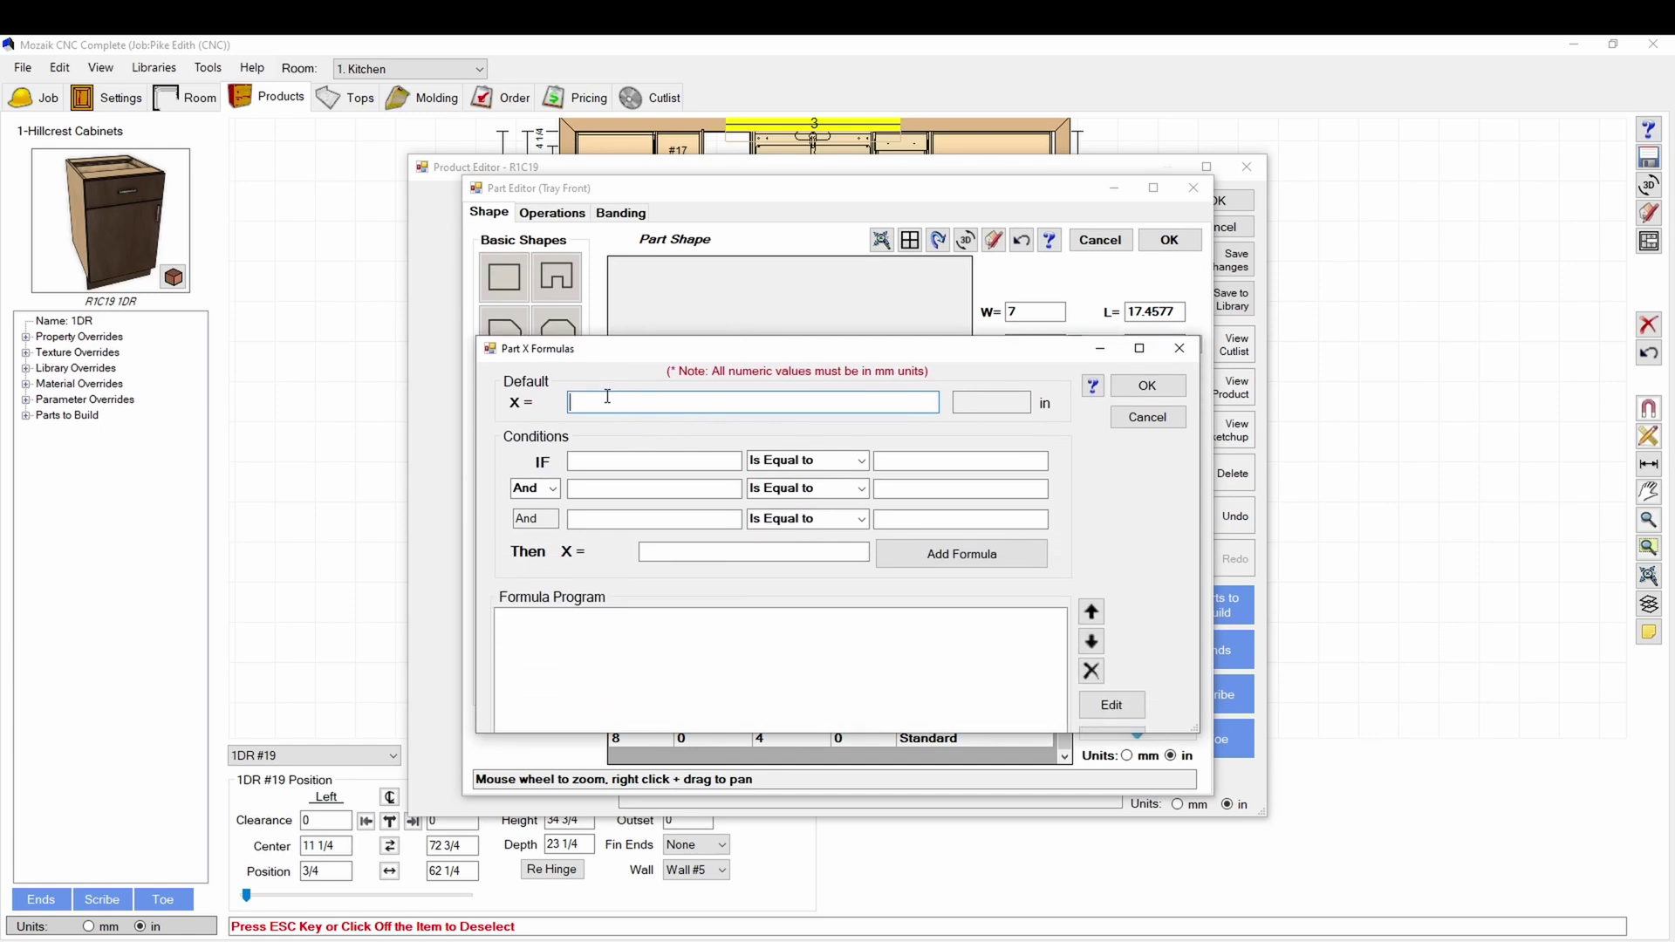
drag(646, 355, 673, 361)
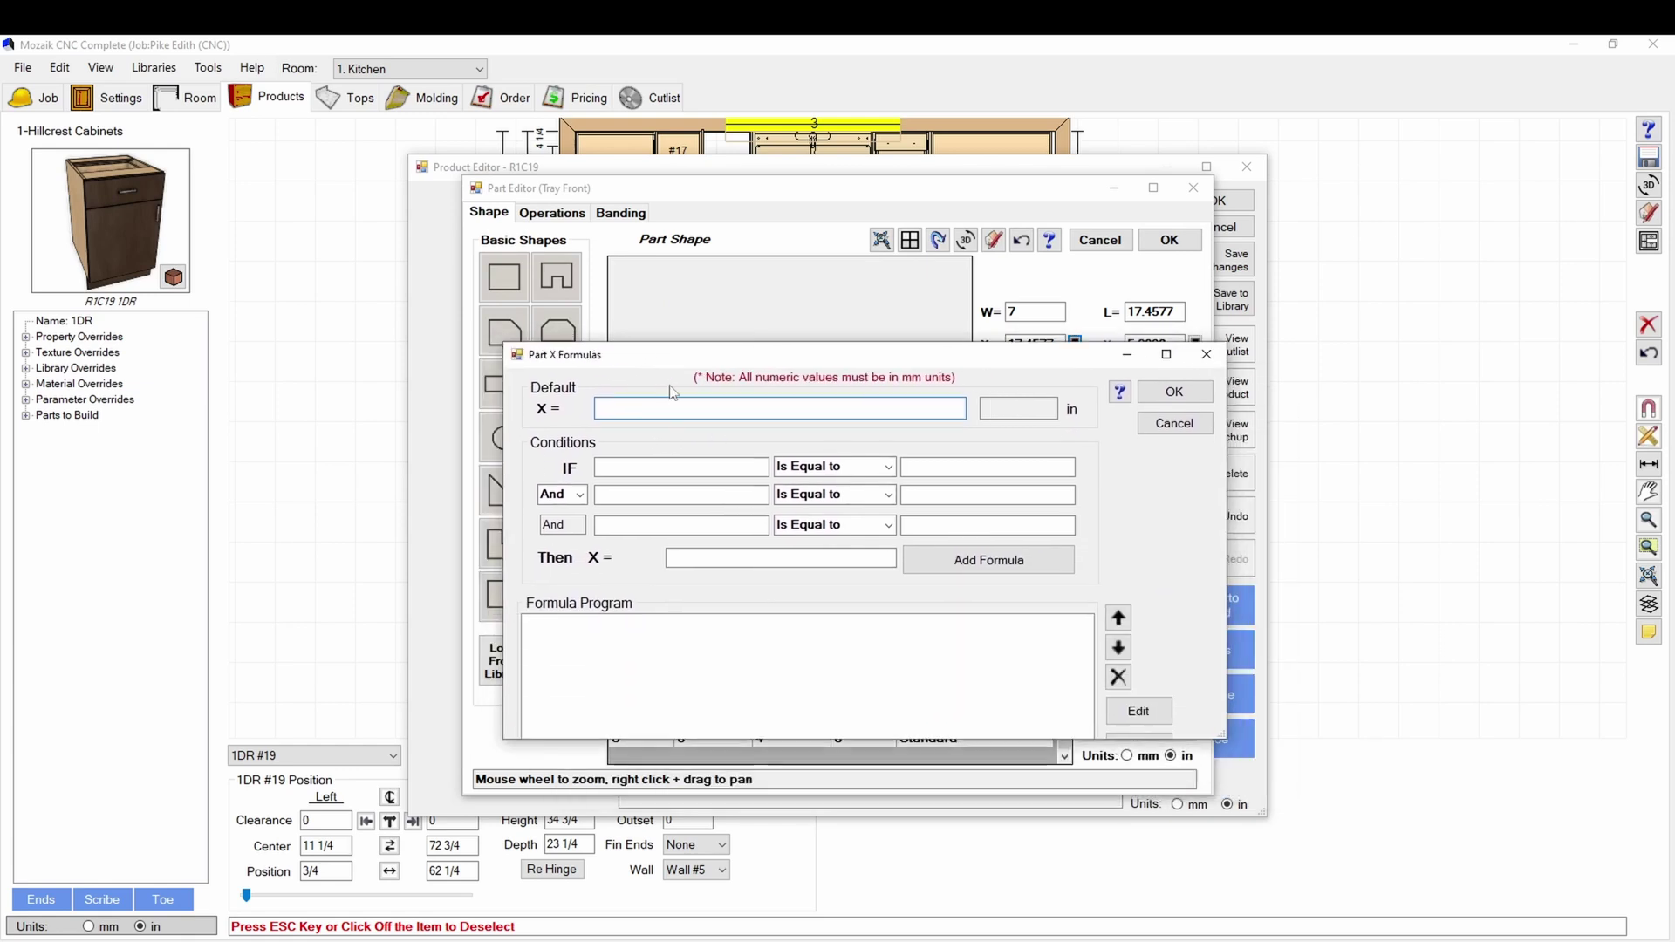
mouse_move(745, 362)
mouse_down()
mouse_move(714, 391)
mouse_move(424, 335)
mouse_move(529, 622)
mouse_move(427, 558)
mouse_move(428, 579)
mouse_up()
click(857, 638)
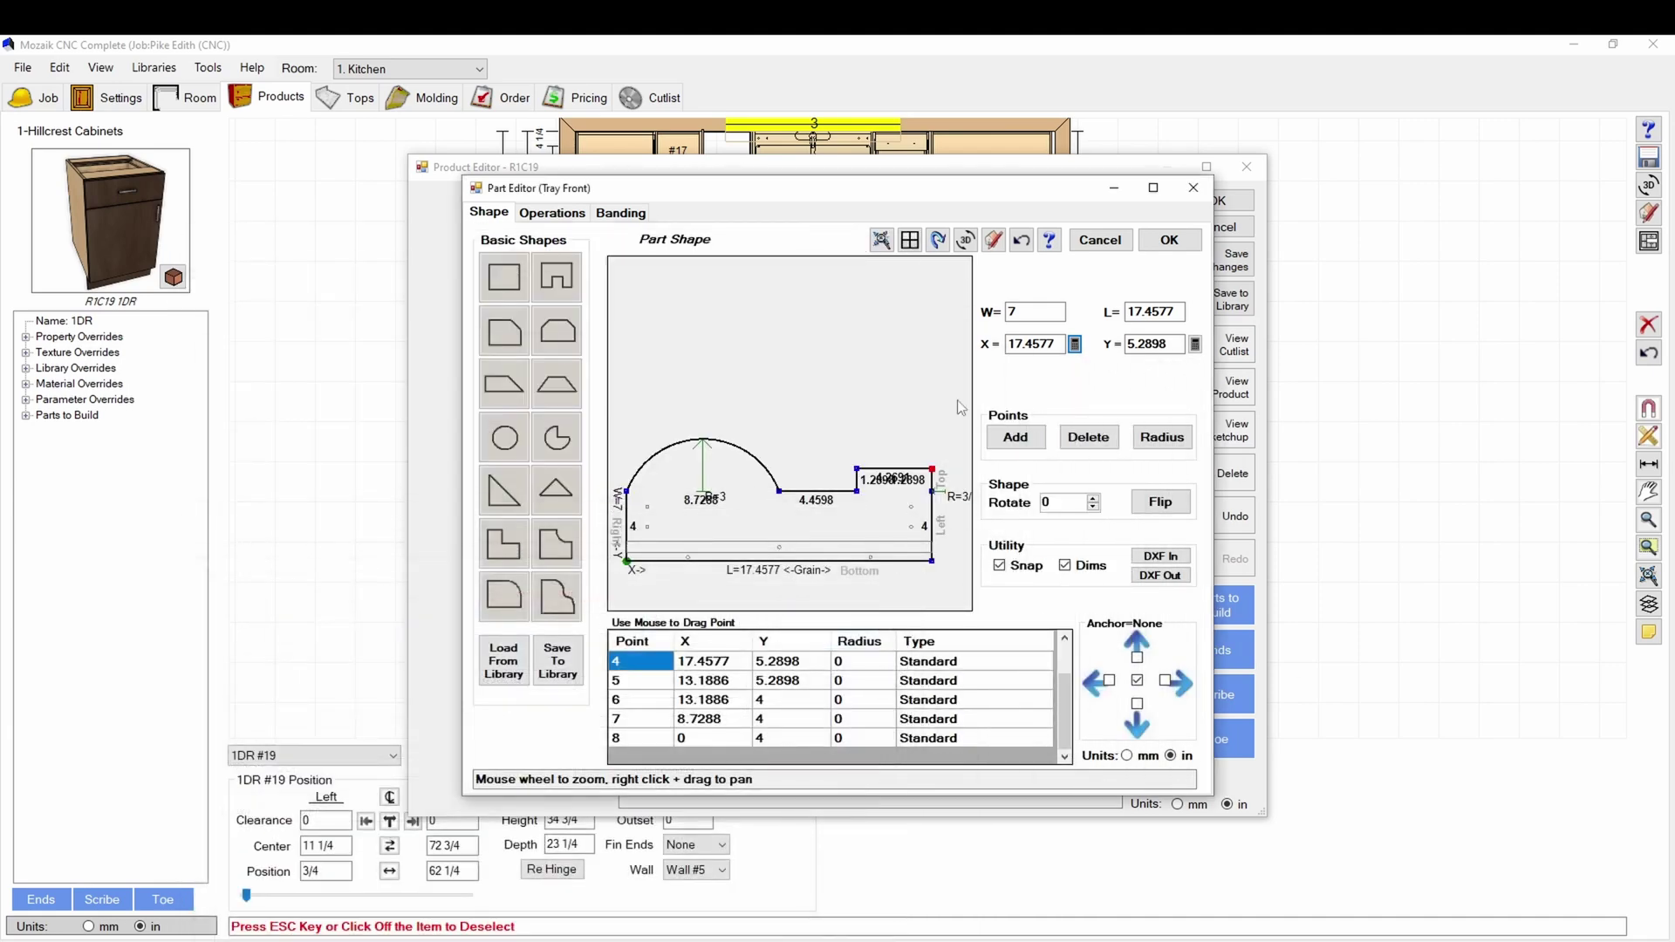
click(1195, 343)
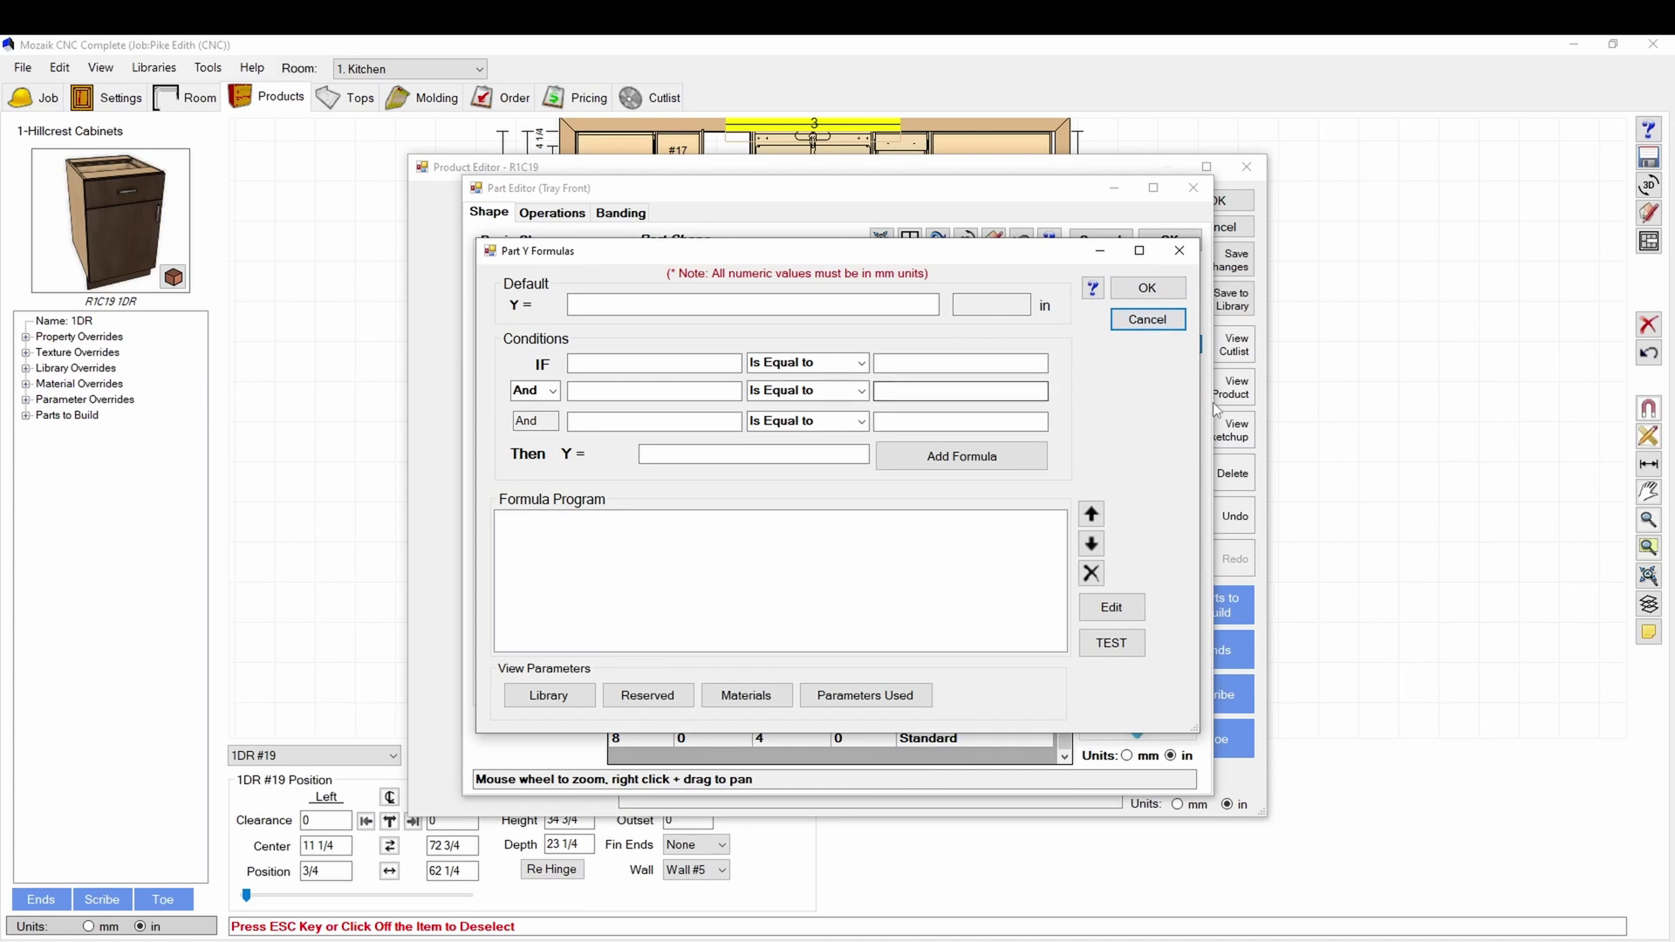
click(1136, 319)
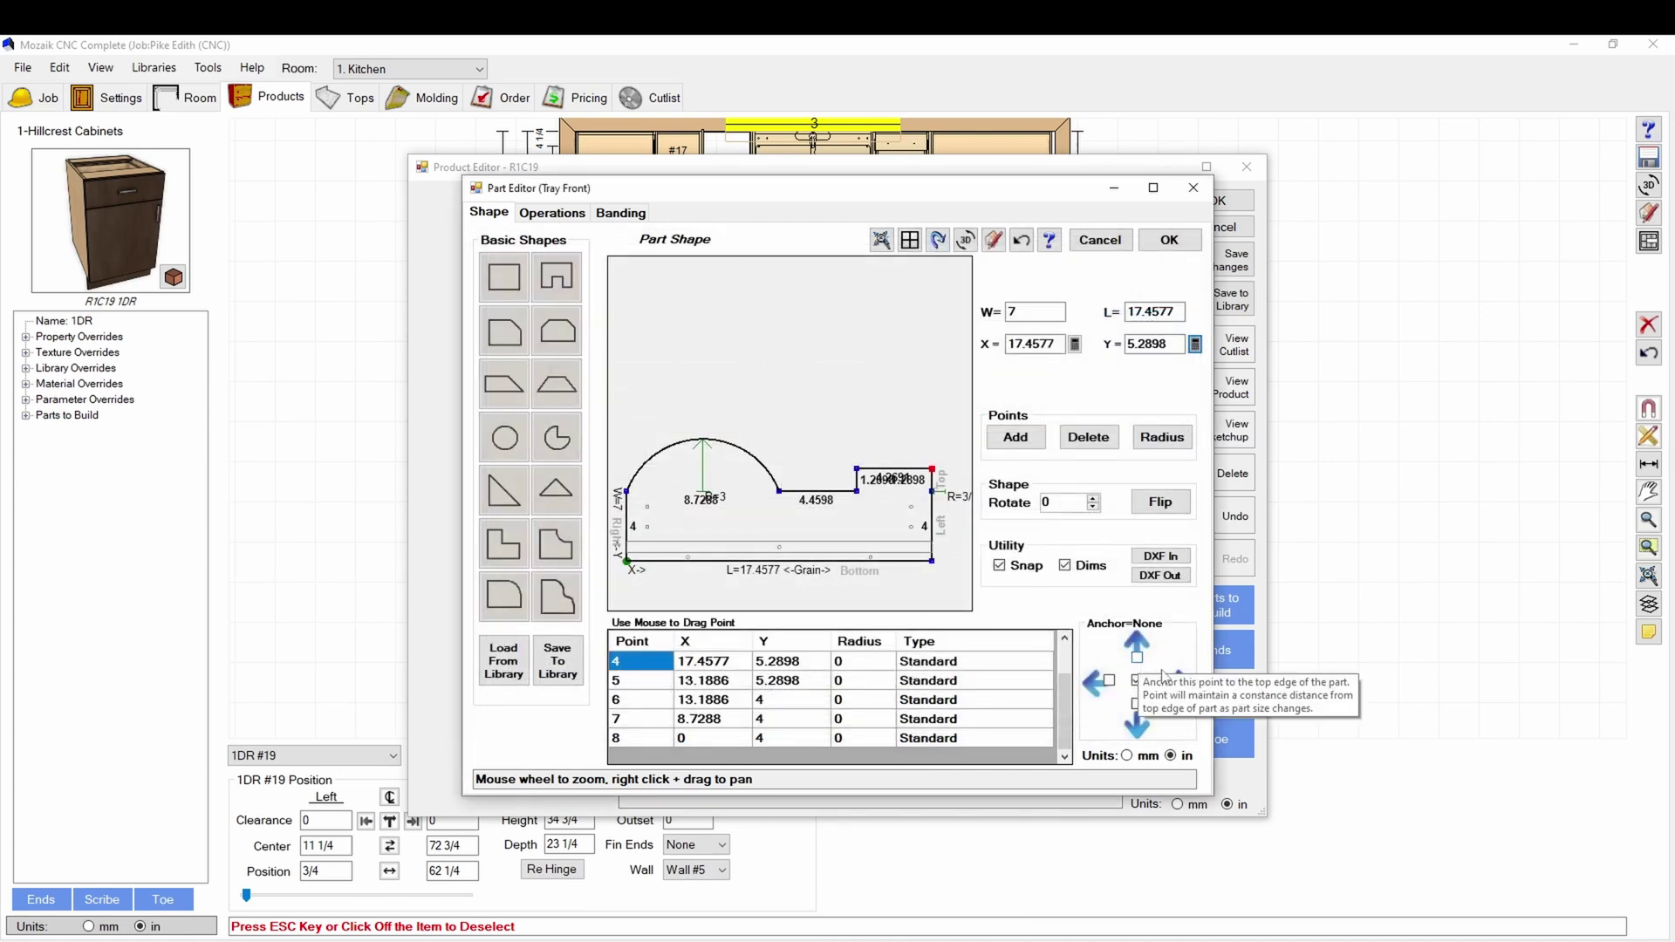
- Anchor the step's top-right point to the top and right edges, then stretch-test the width
click(1138, 658)
click(1166, 681)
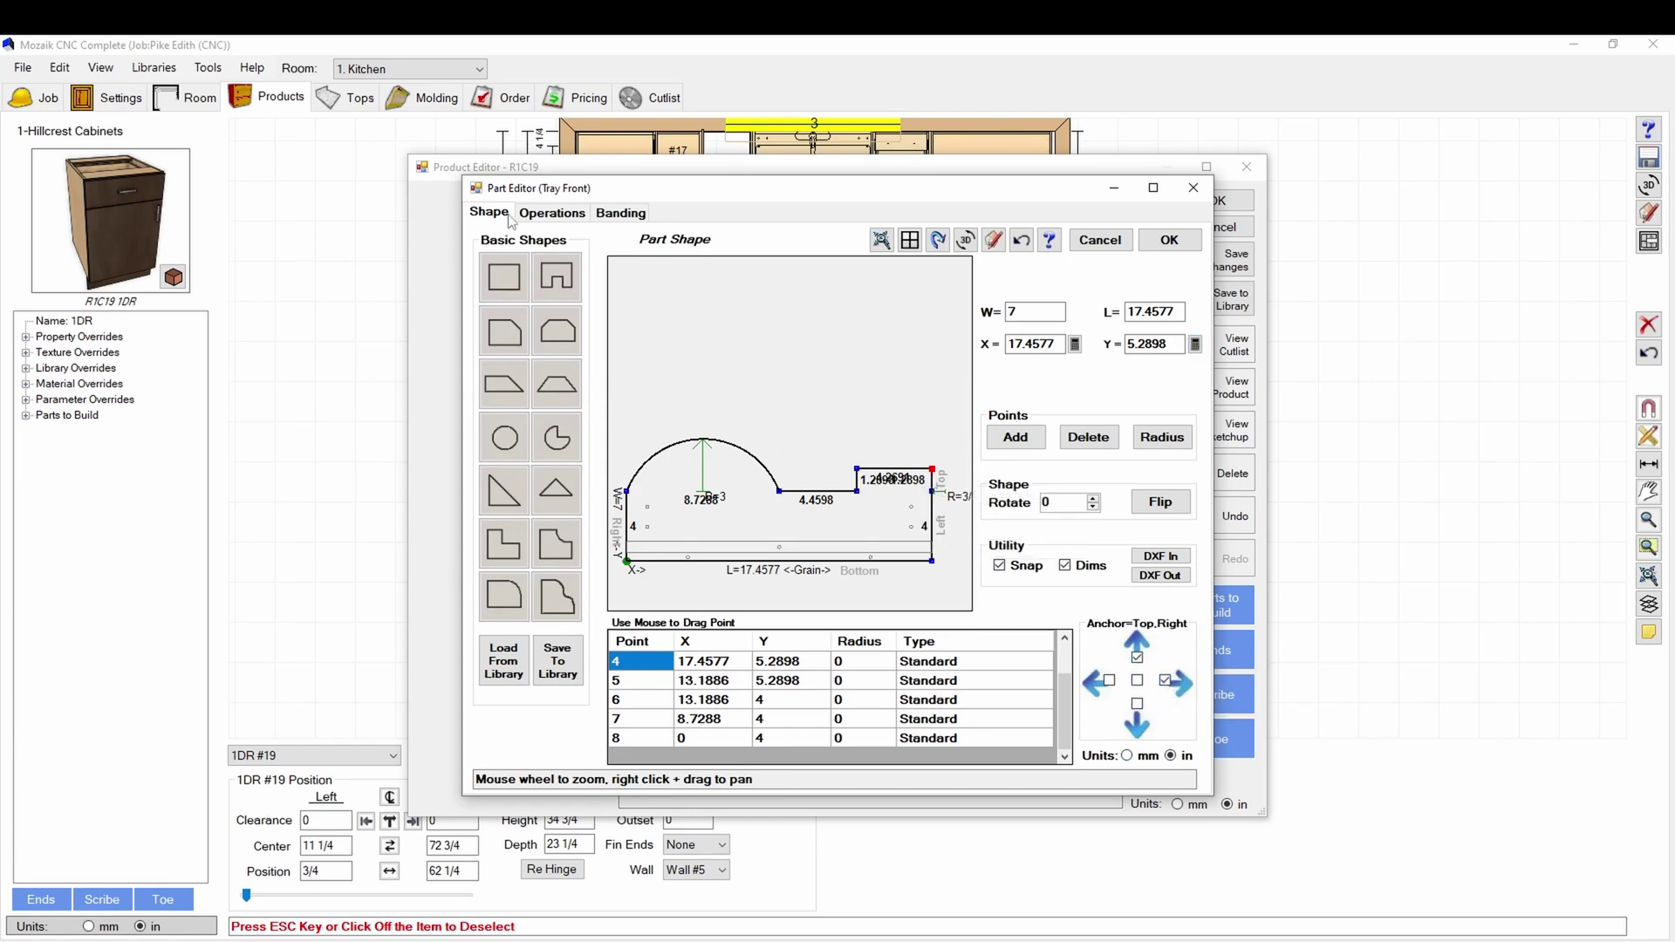
click(899, 410)
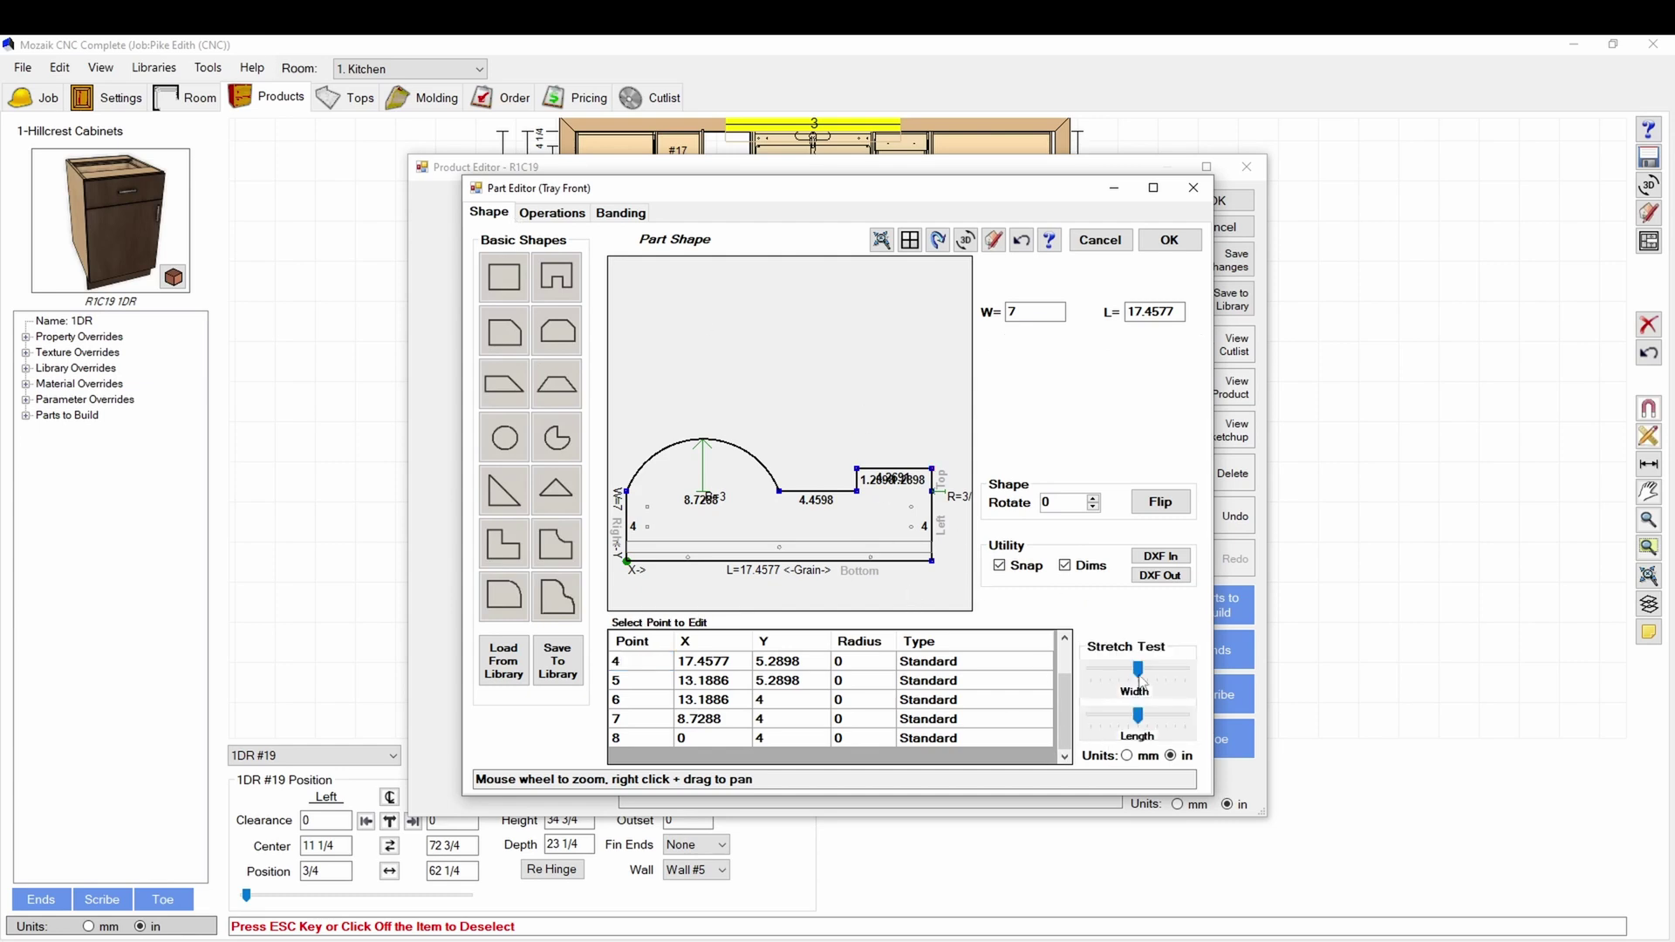
drag(1137, 669, 1130, 718)
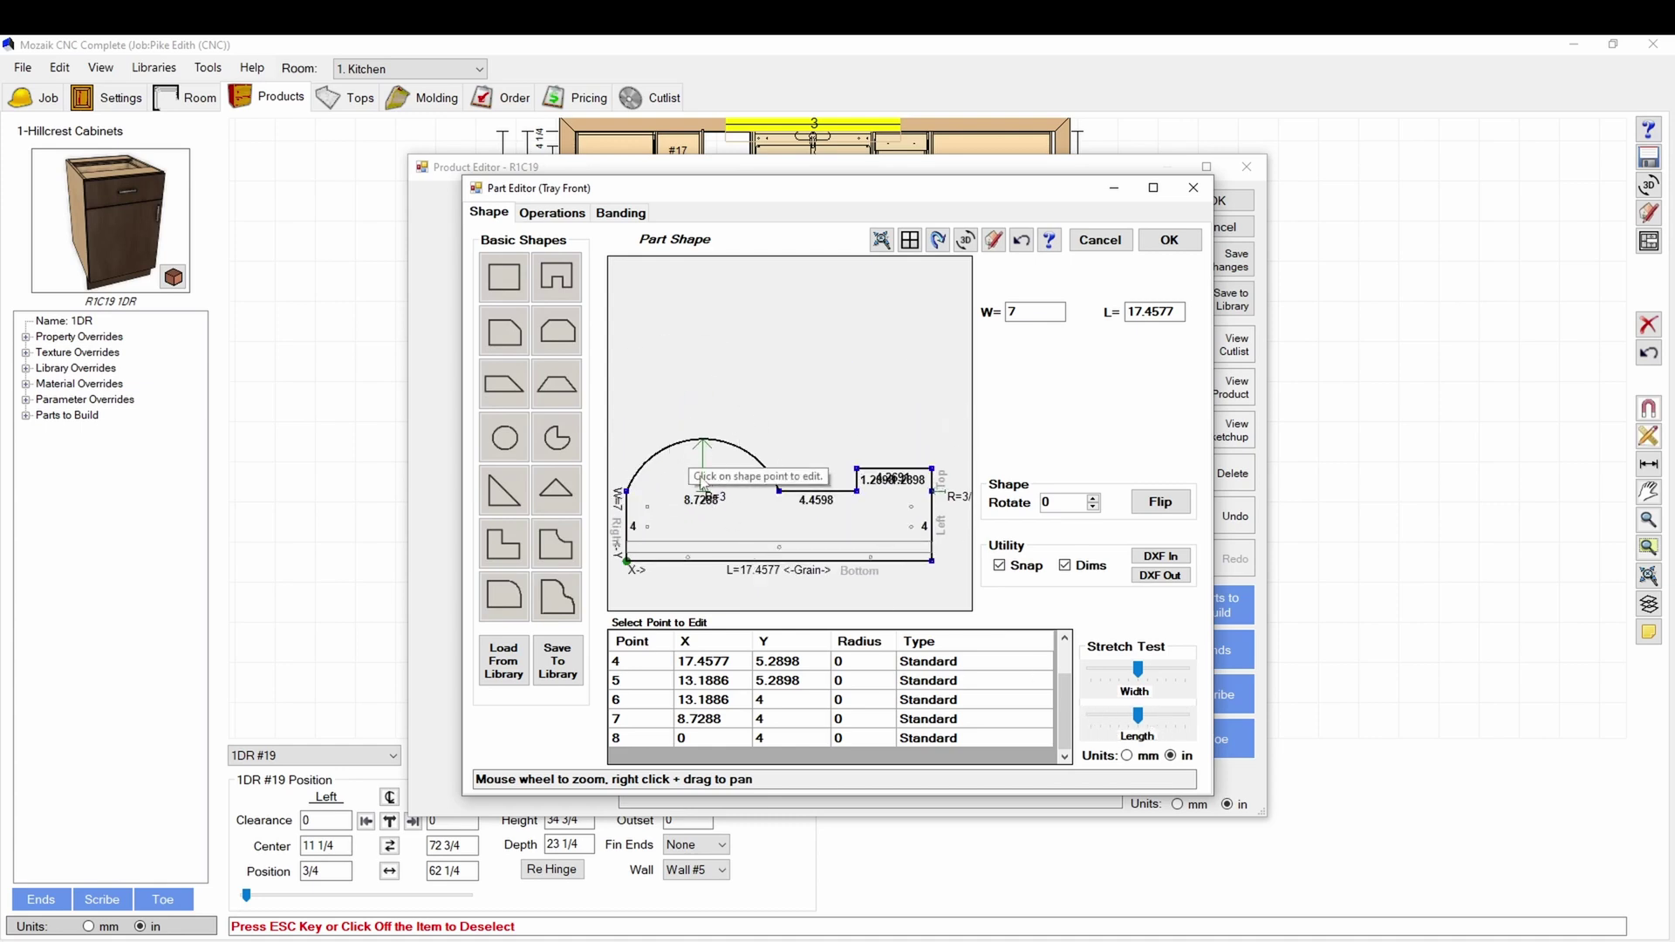
- Check the anchoring of the arc end points and the step's corner points
click(626, 493)
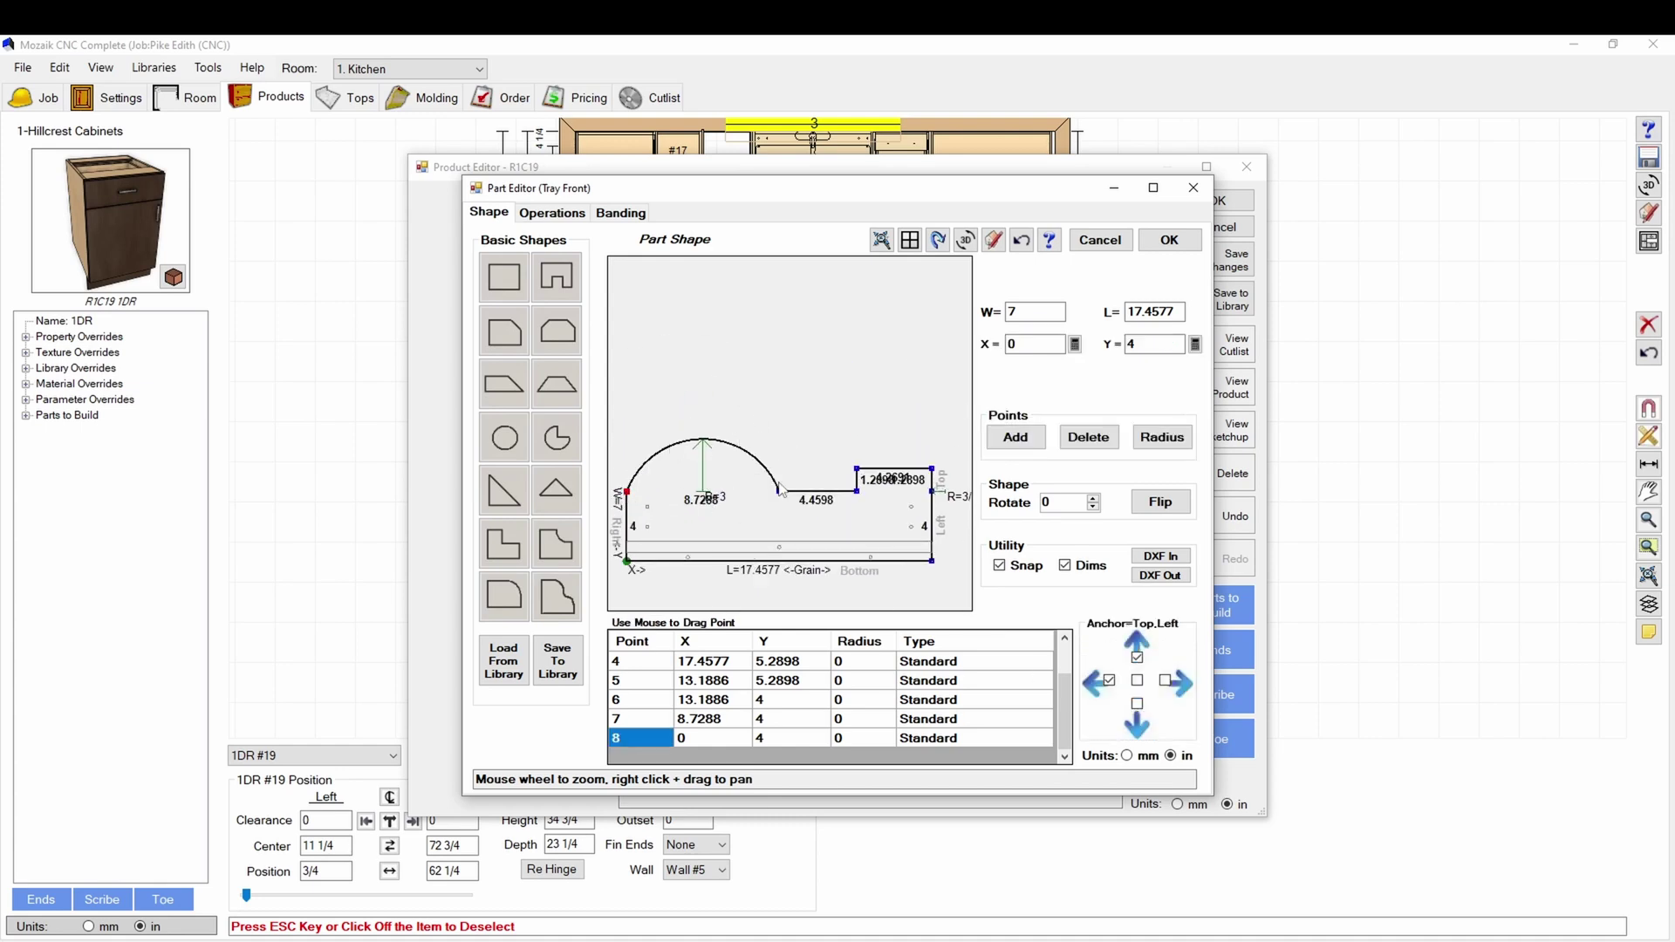
click(780, 492)
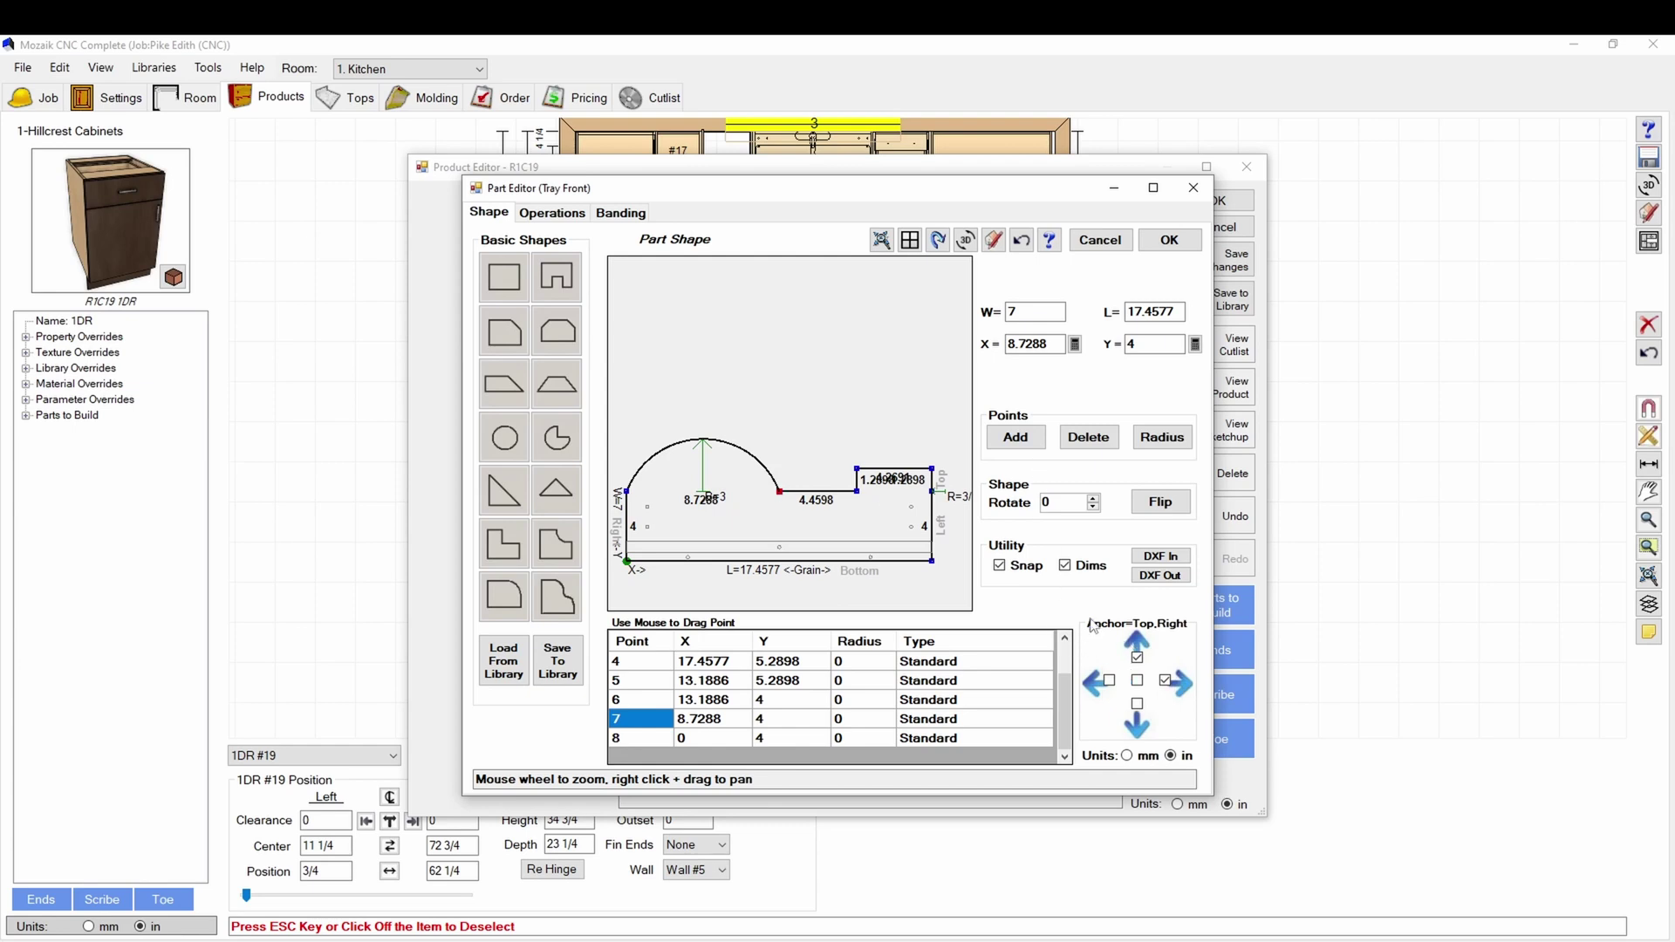
click(858, 470)
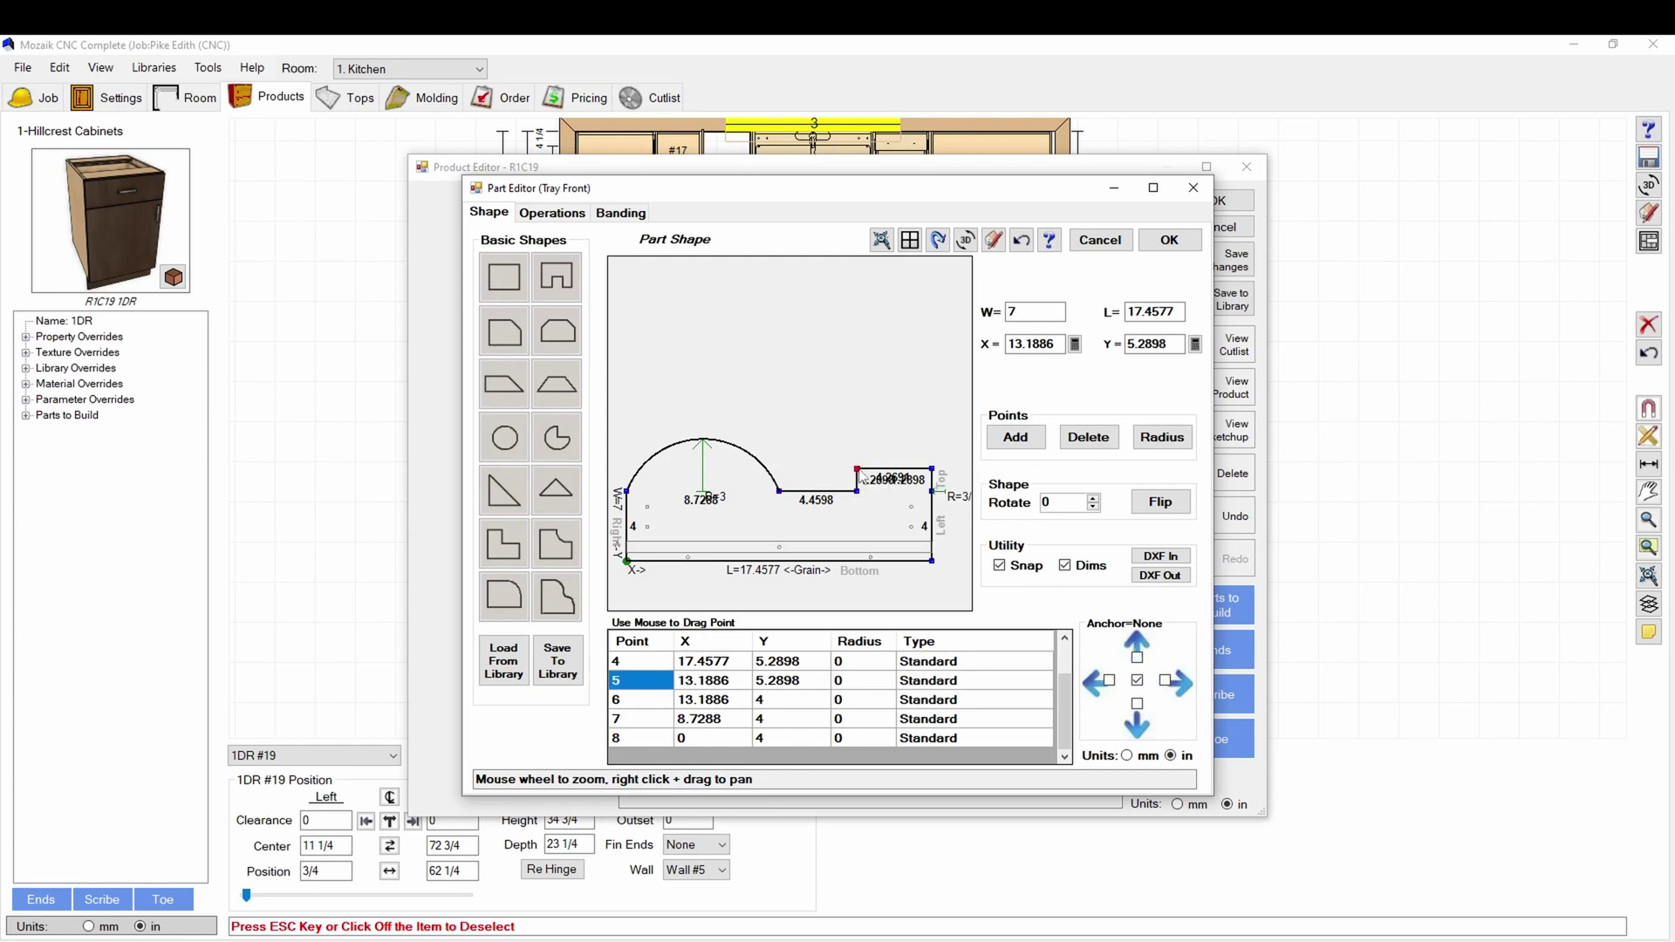
click(933, 470)
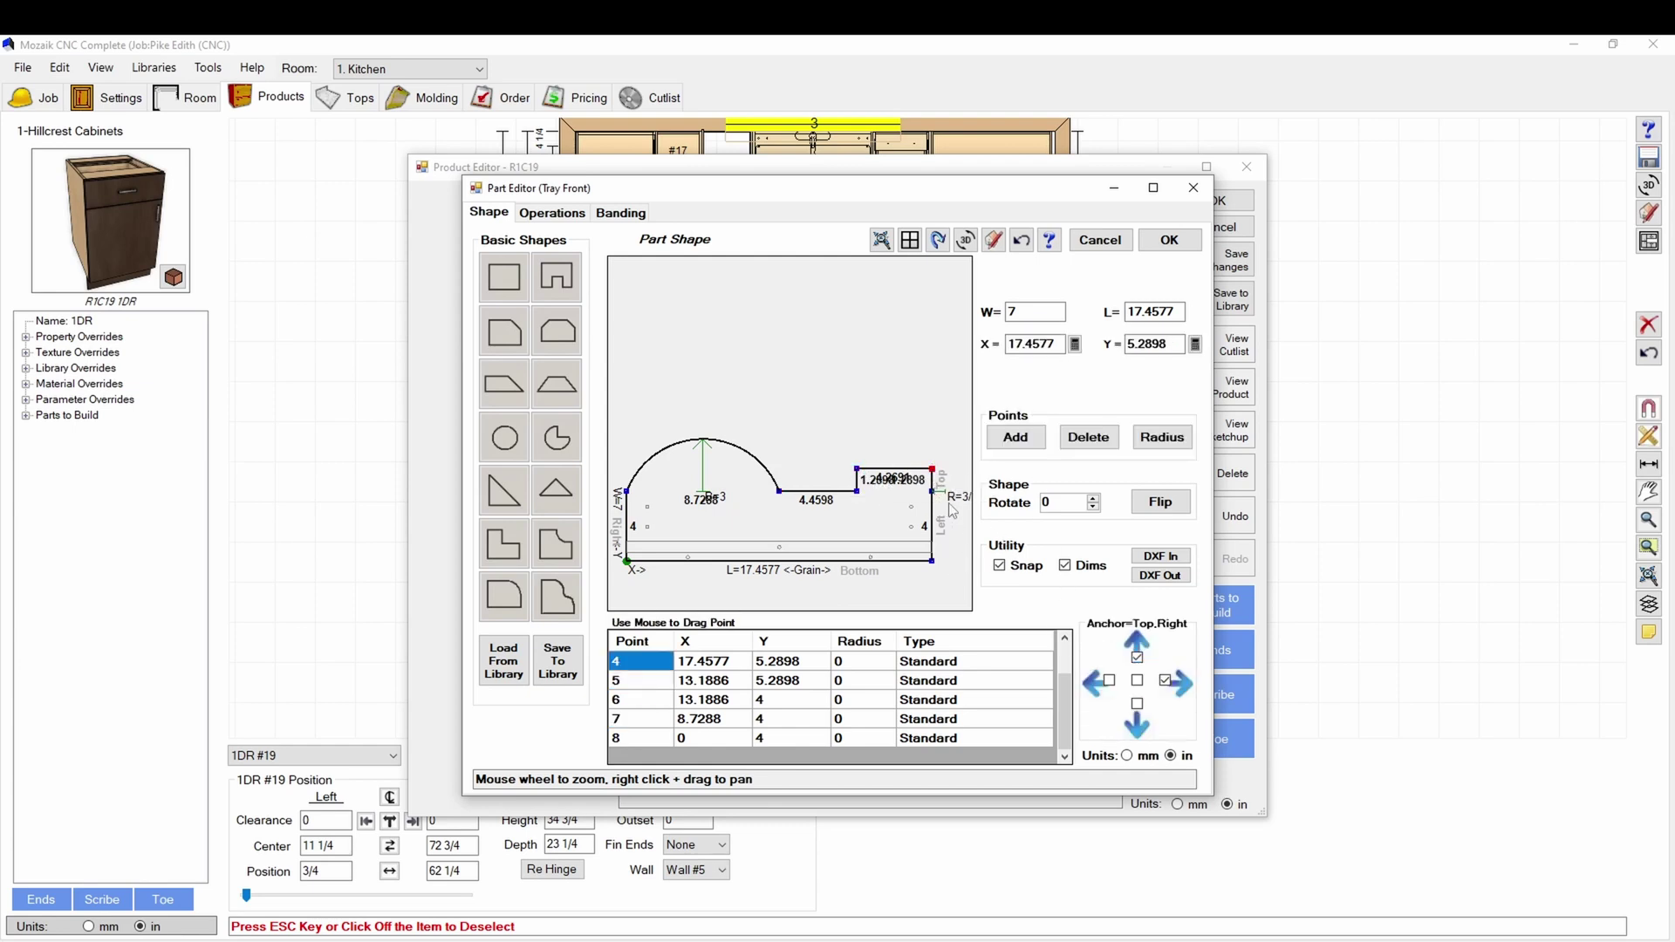
click(933, 560)
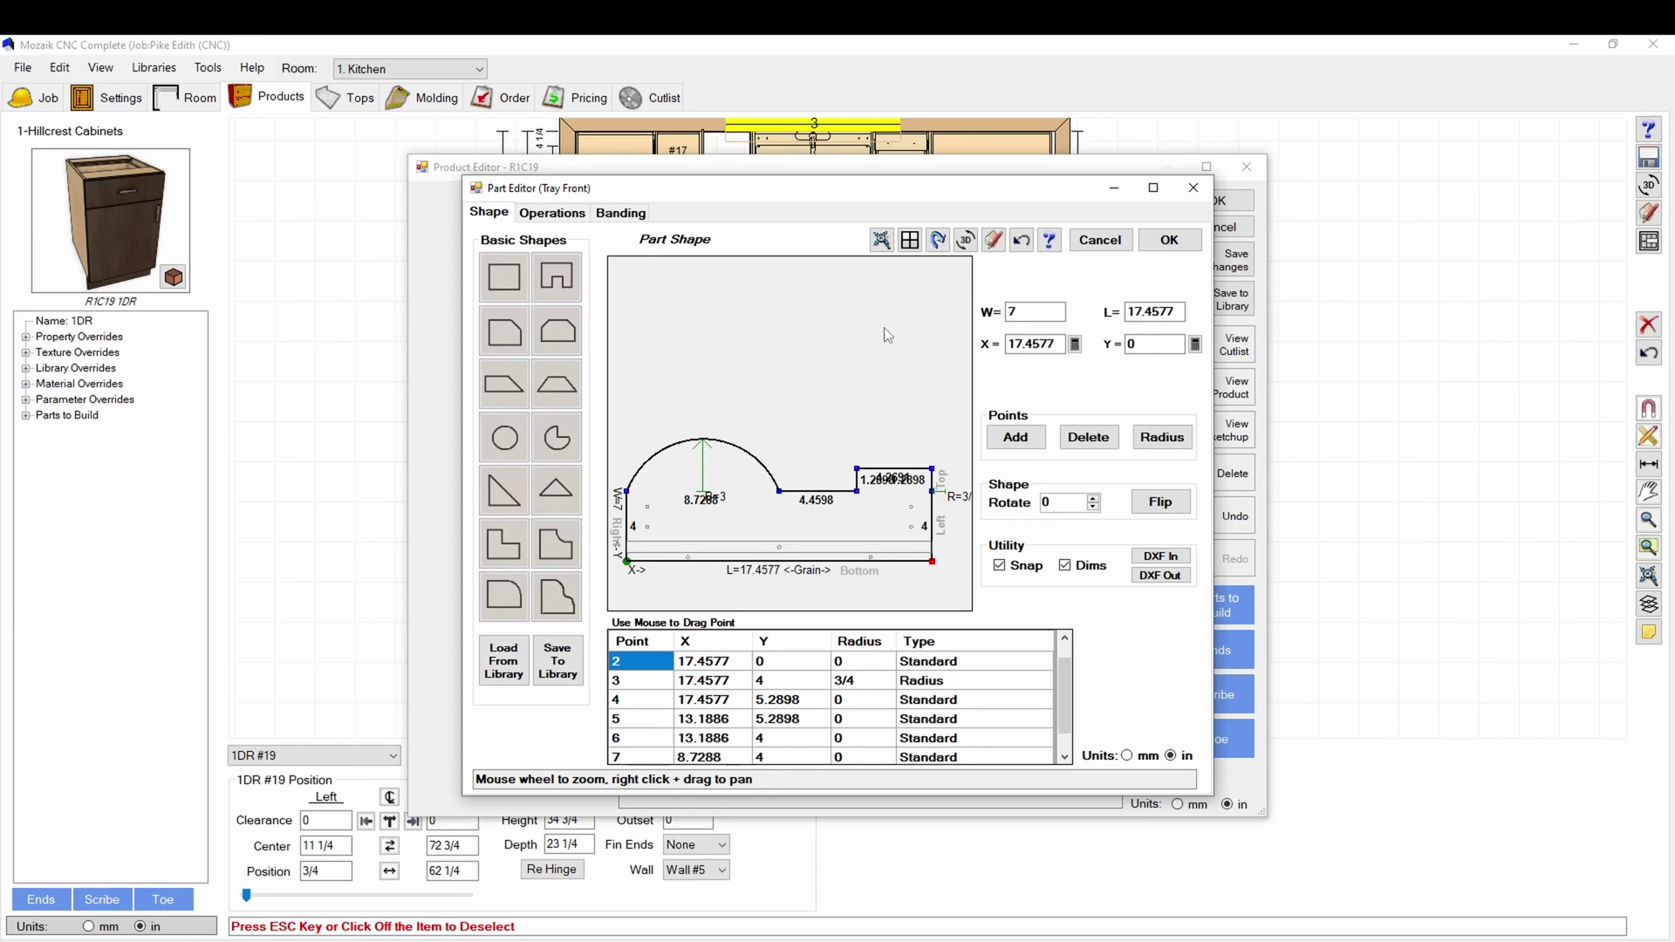
click(857, 469)
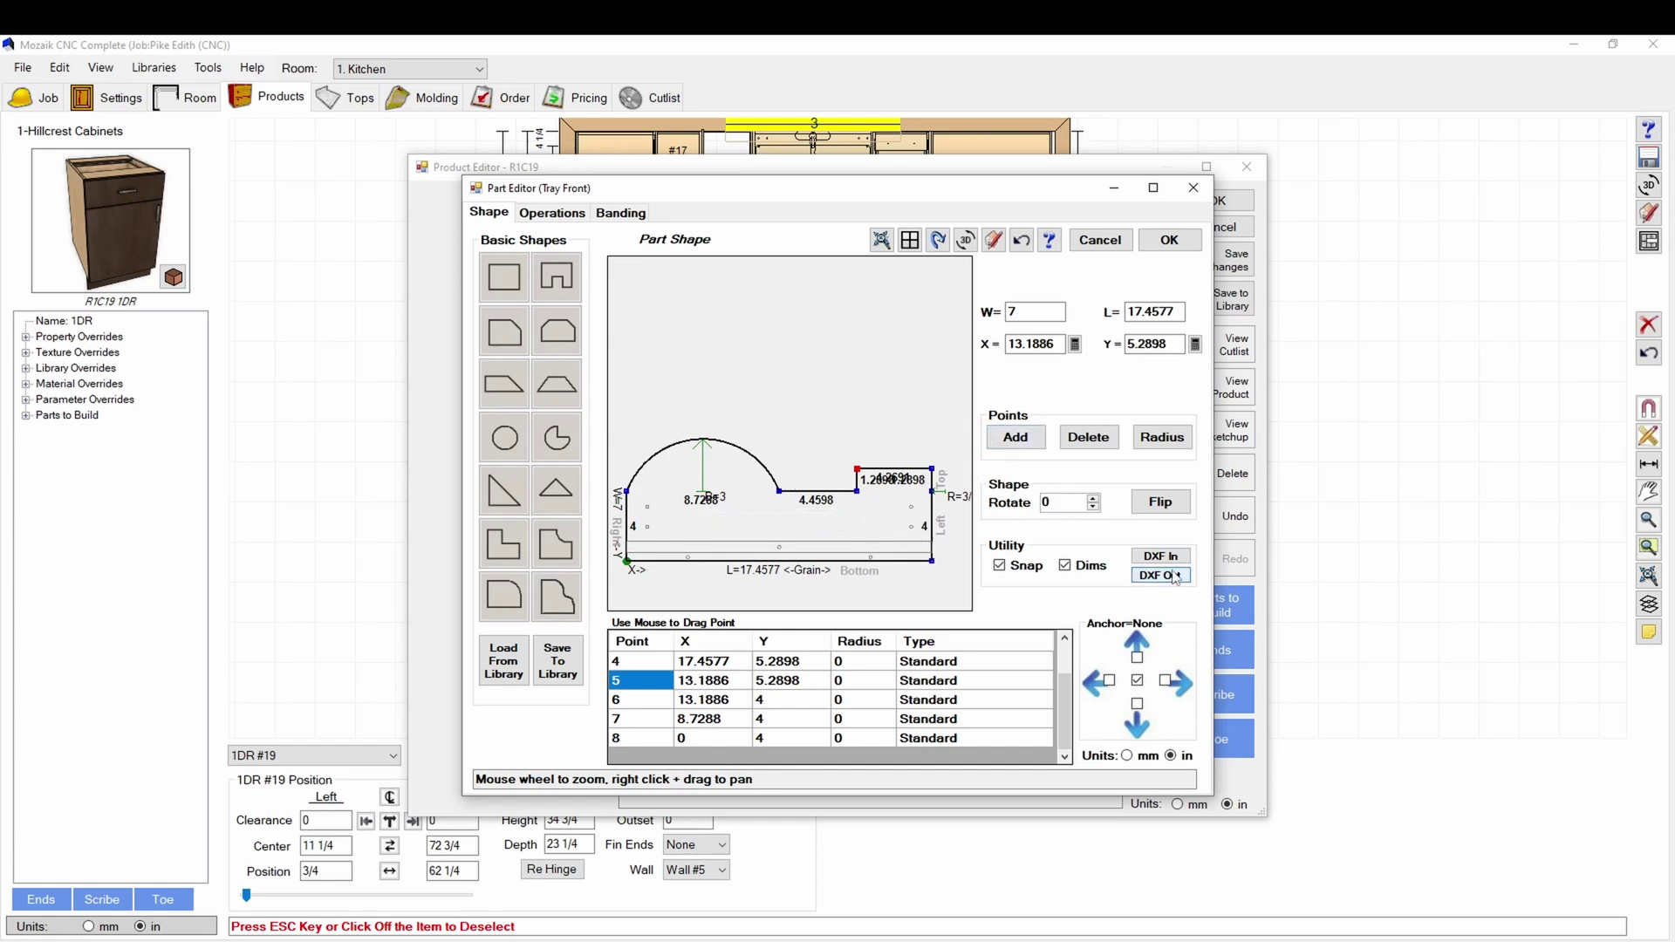
- Move the step's inner corner with Snap off, re-enable Snap, then pick a basic shape replacement
click(1068, 566)
click(1071, 568)
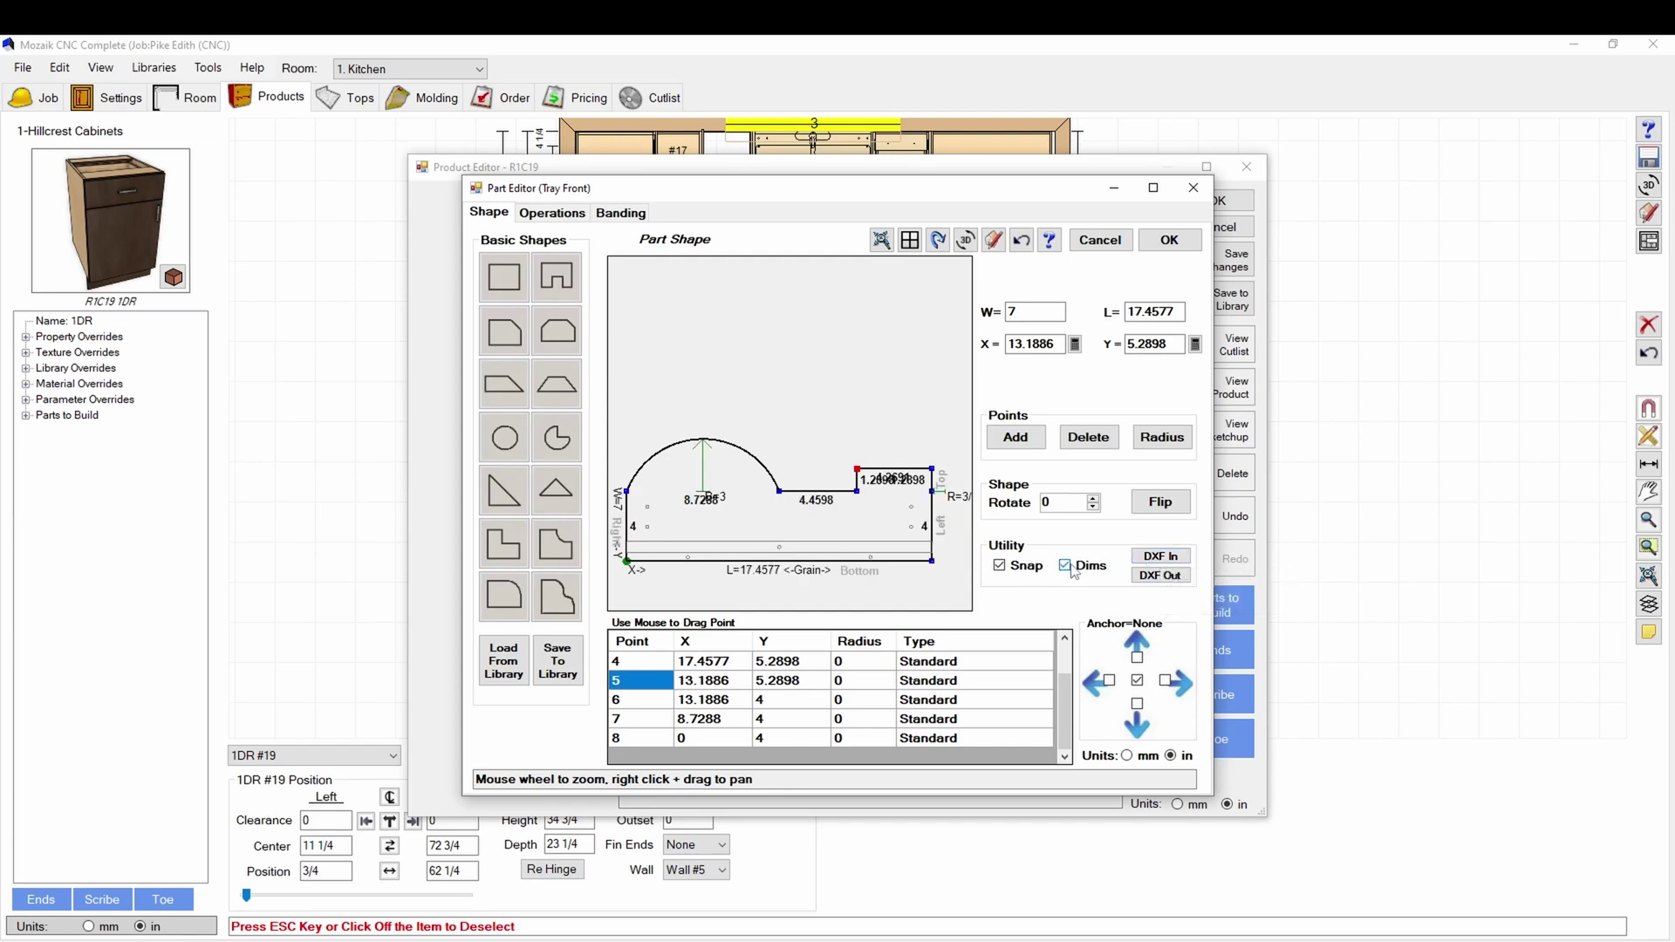
click(1001, 566)
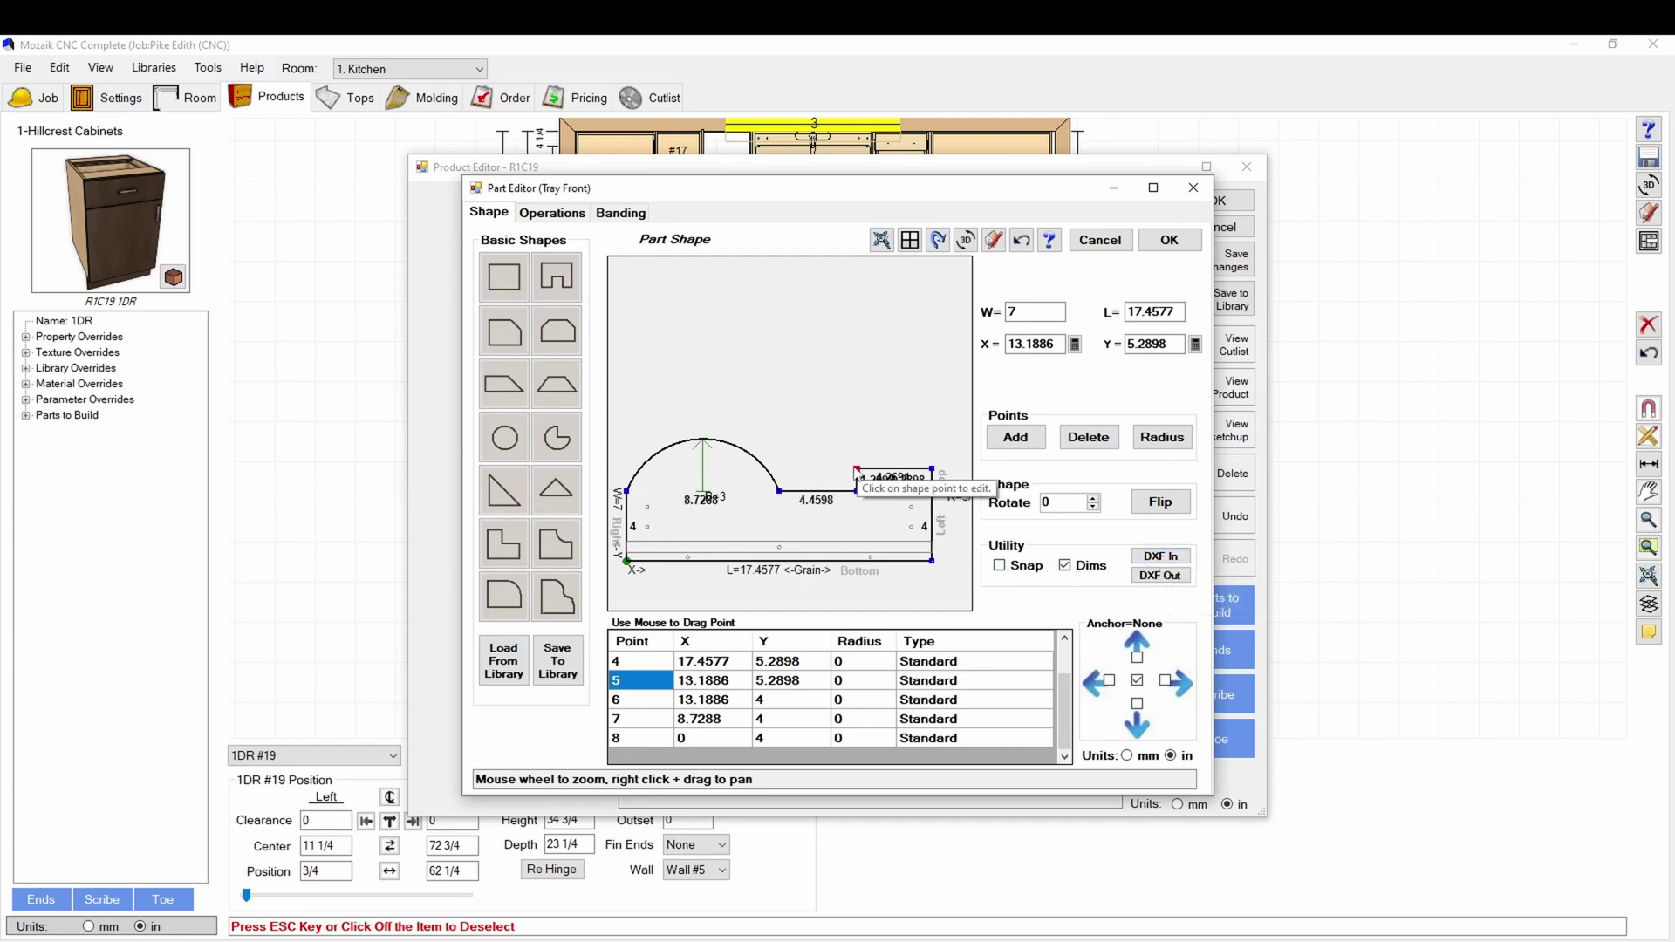
mouse_move(855, 466)
mouse_down()
mouse_move(841, 456)
mouse_move(866, 469)
mouse_up()
click(1001, 566)
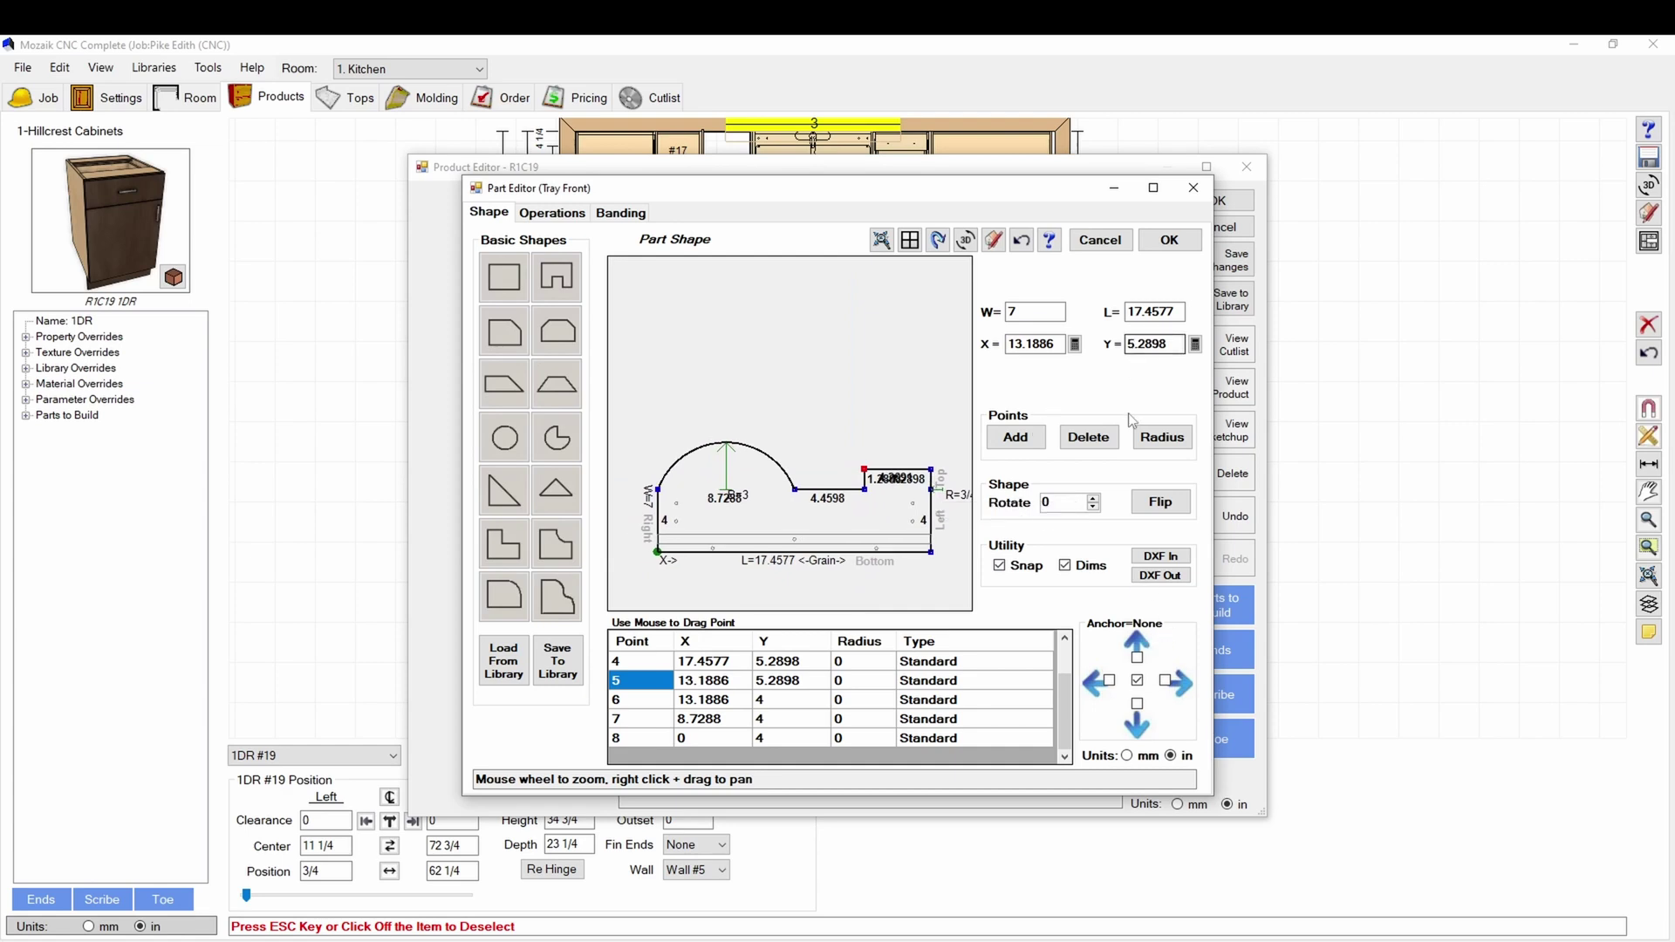
click(557, 331)
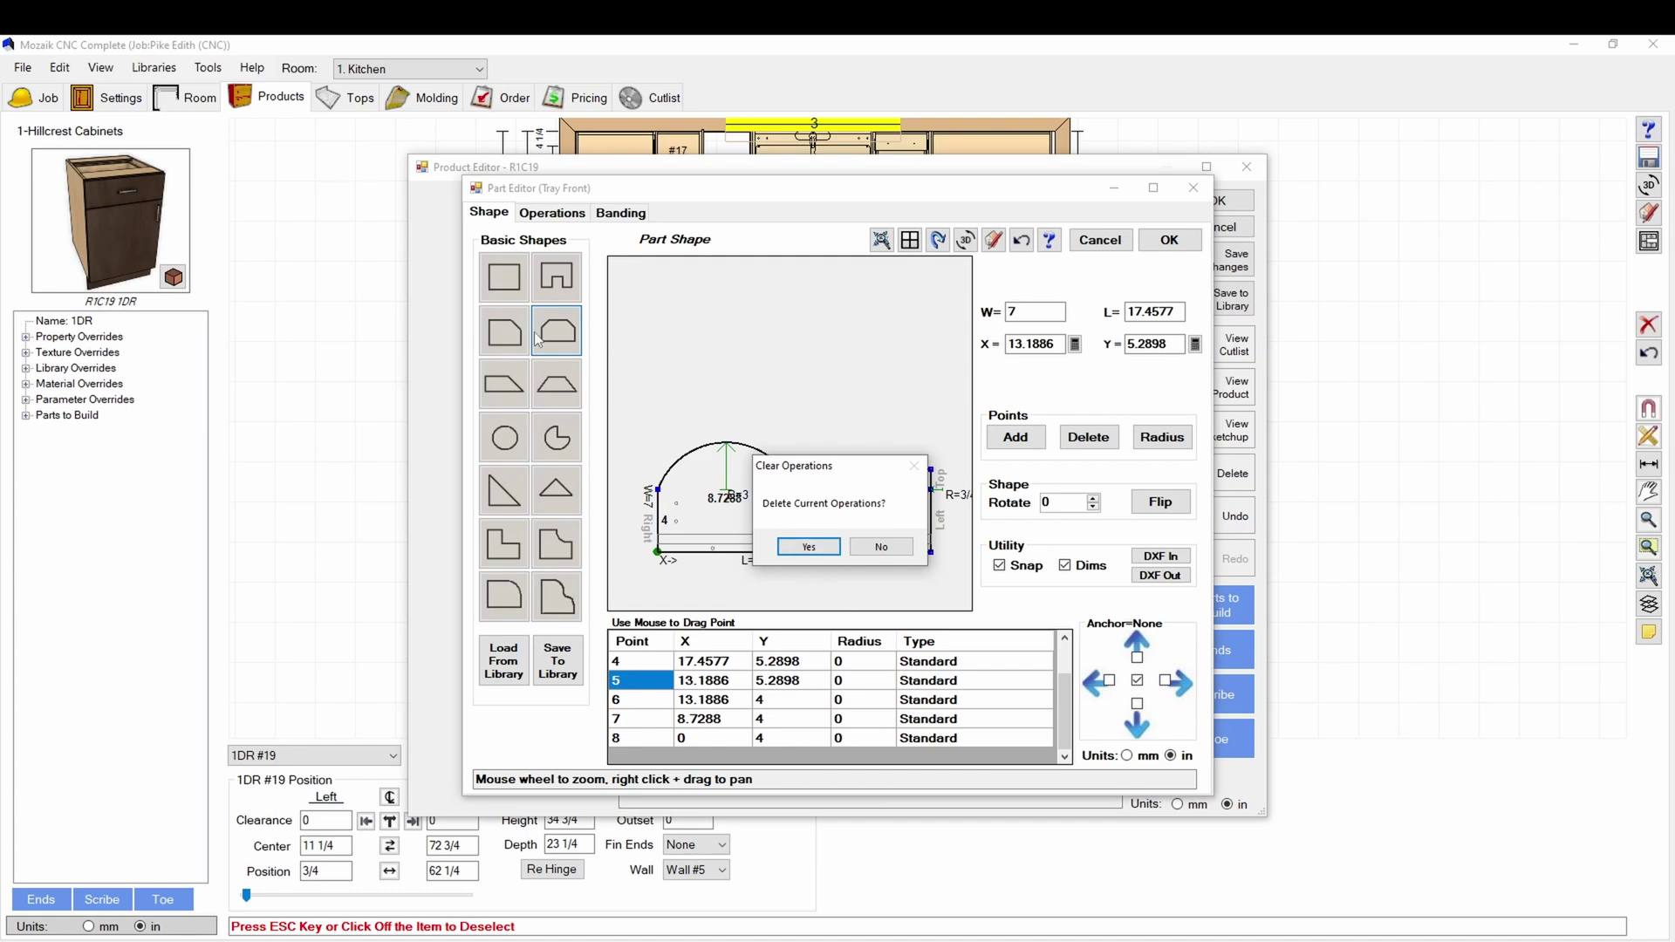
- Confirm clearing operations and make the Tray Front an obround with 3 1/2 radius ends
click(808, 545)
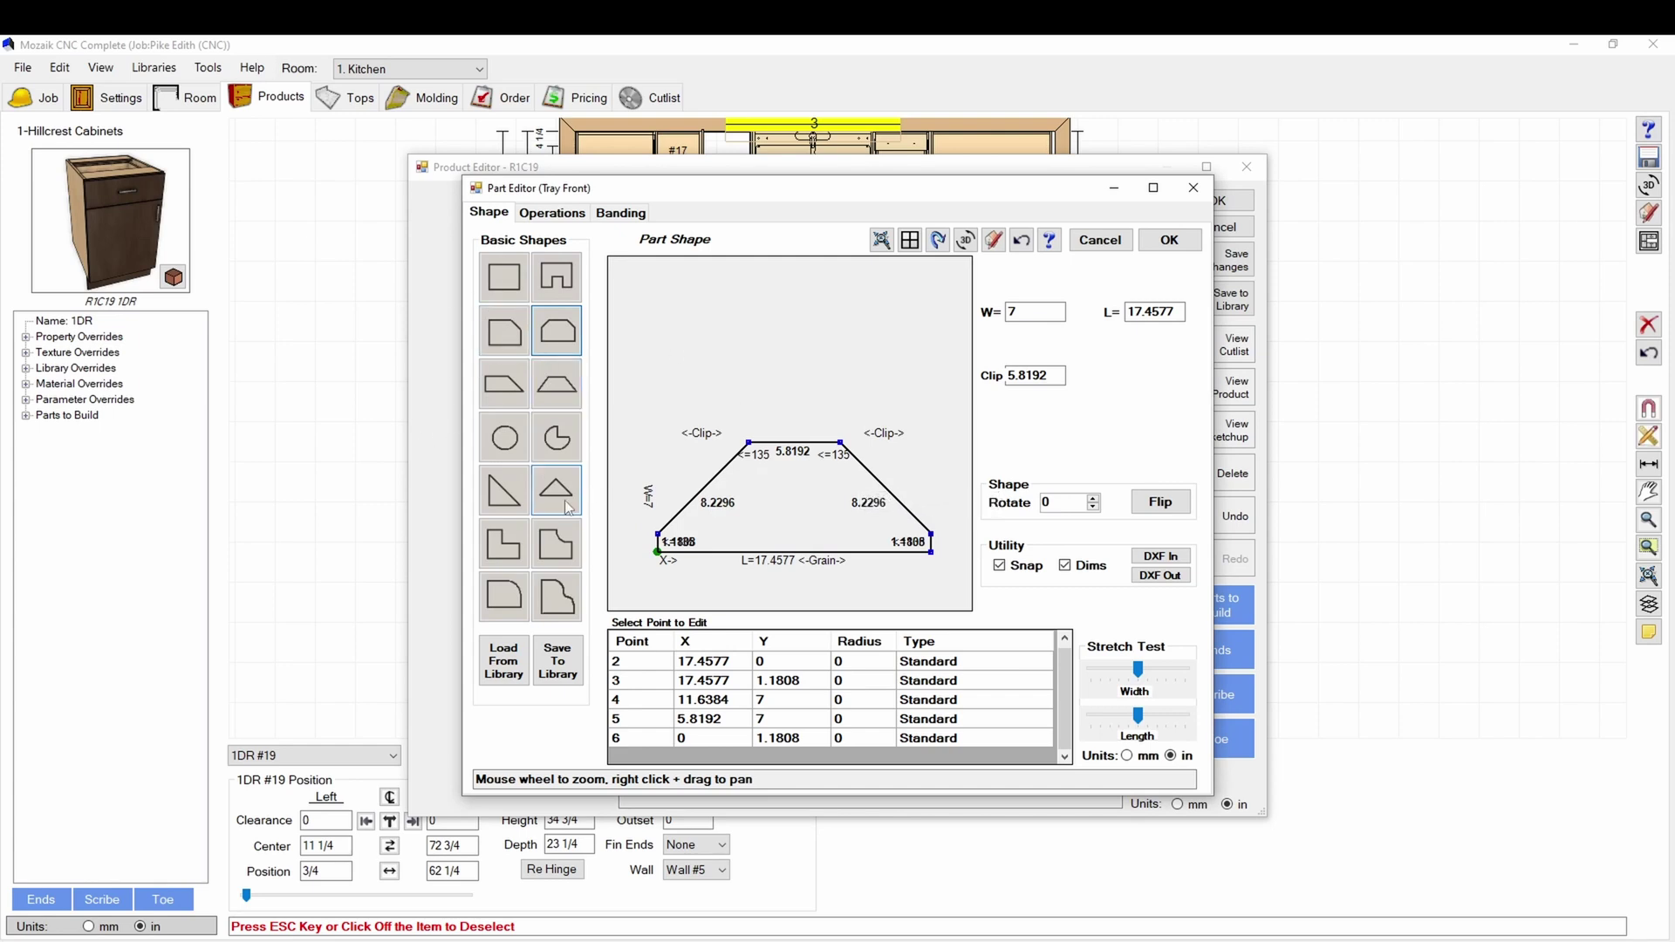
click(502, 443)
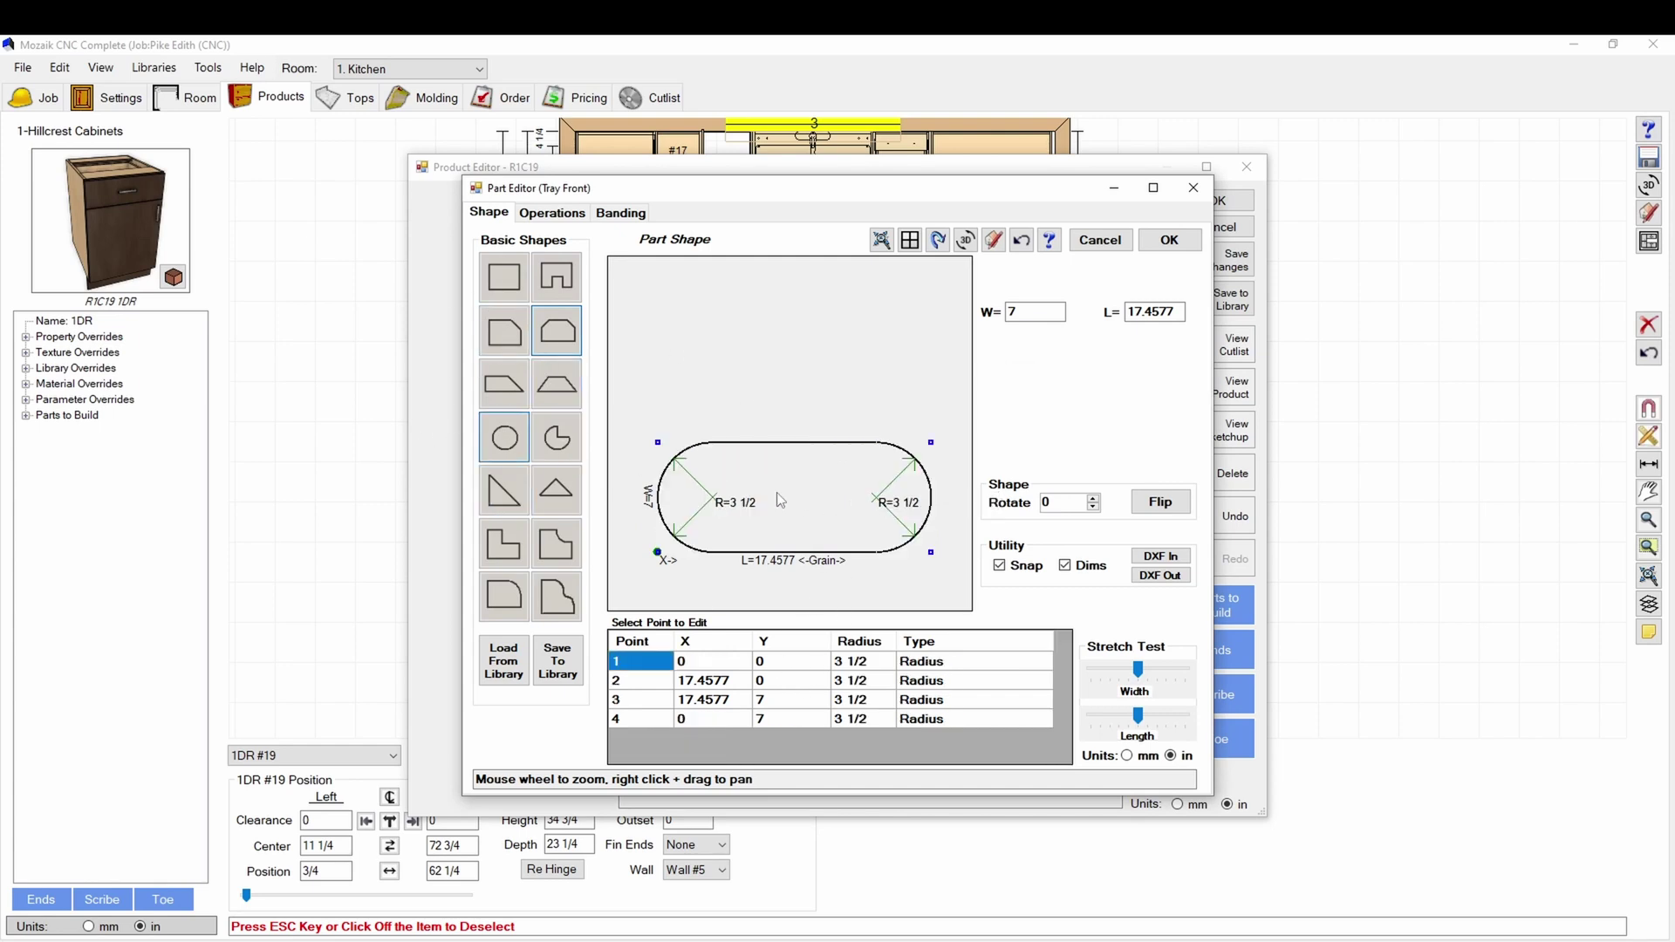
scroll(826, 495, up, 2)
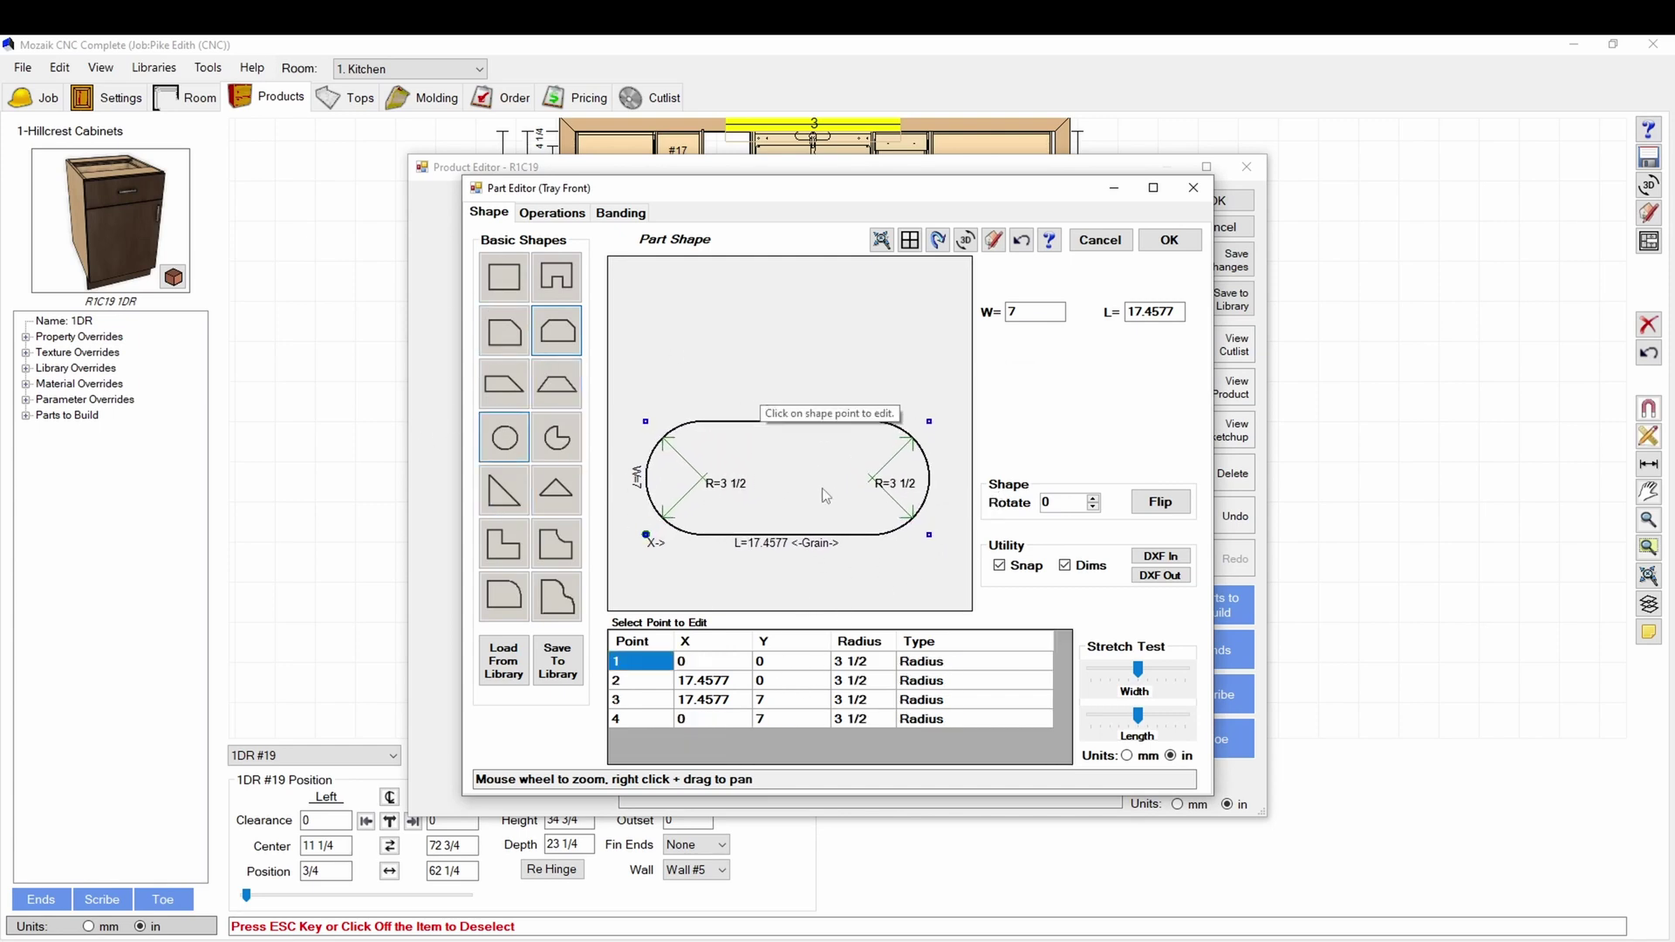
scroll(824, 491, up, 2)
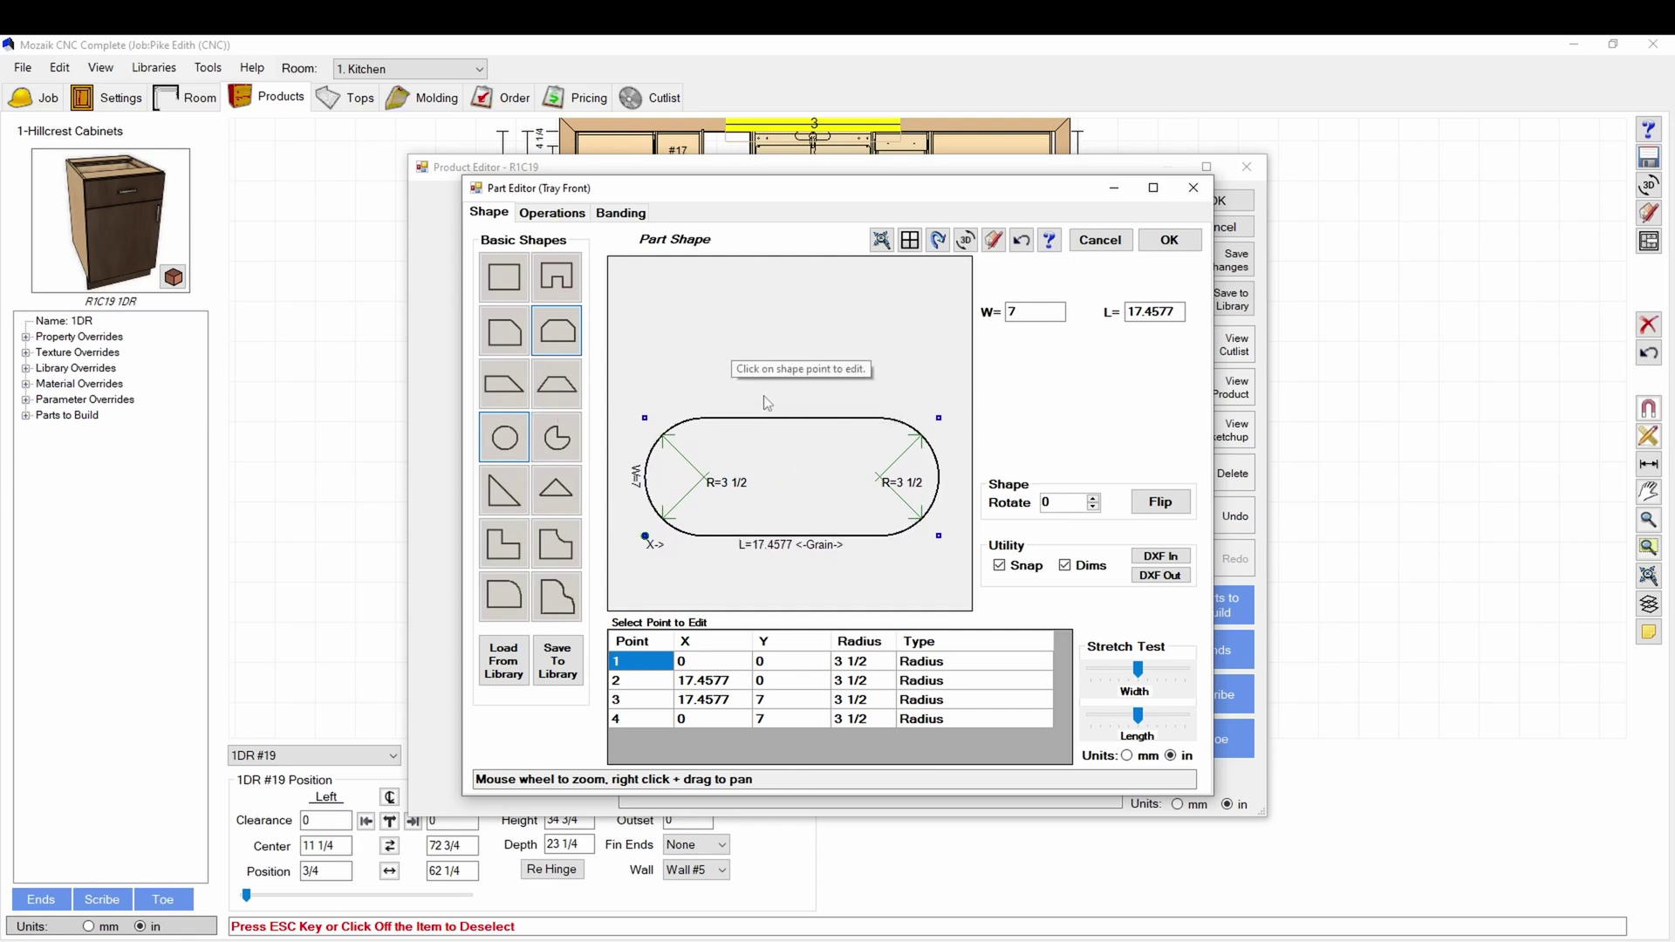
- Load the Plug shape from the Misc shape library onto the Tray Front
click(505, 660)
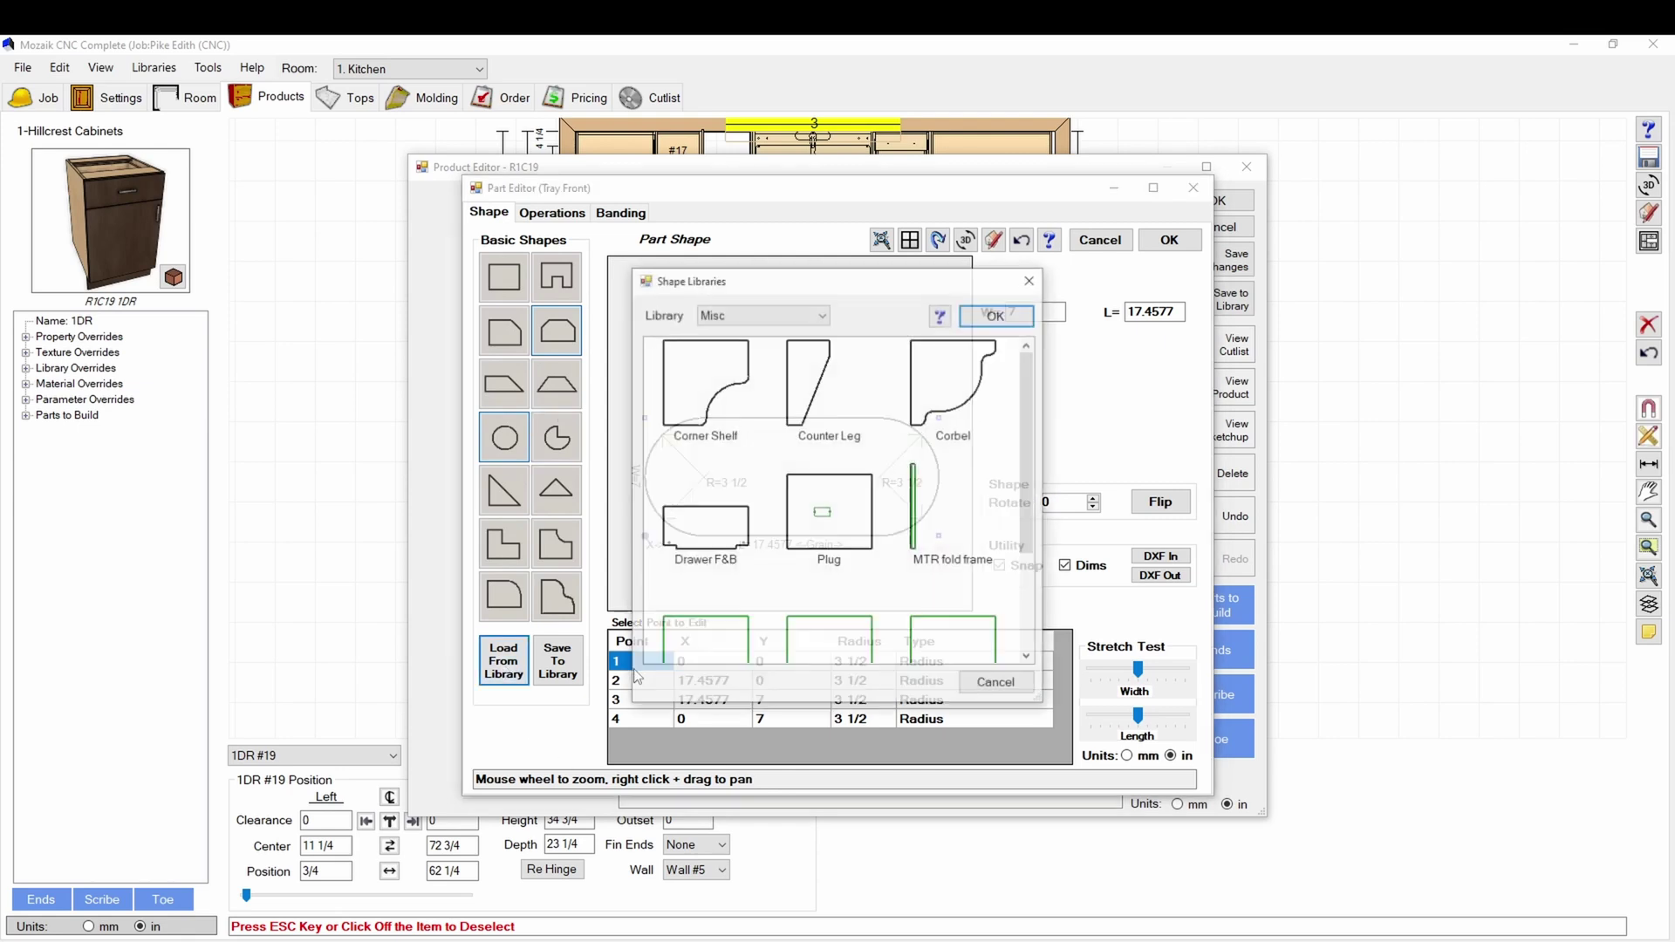
scroll(803, 507, down, 2)
scroll(803, 507, up, 2)
click(820, 495)
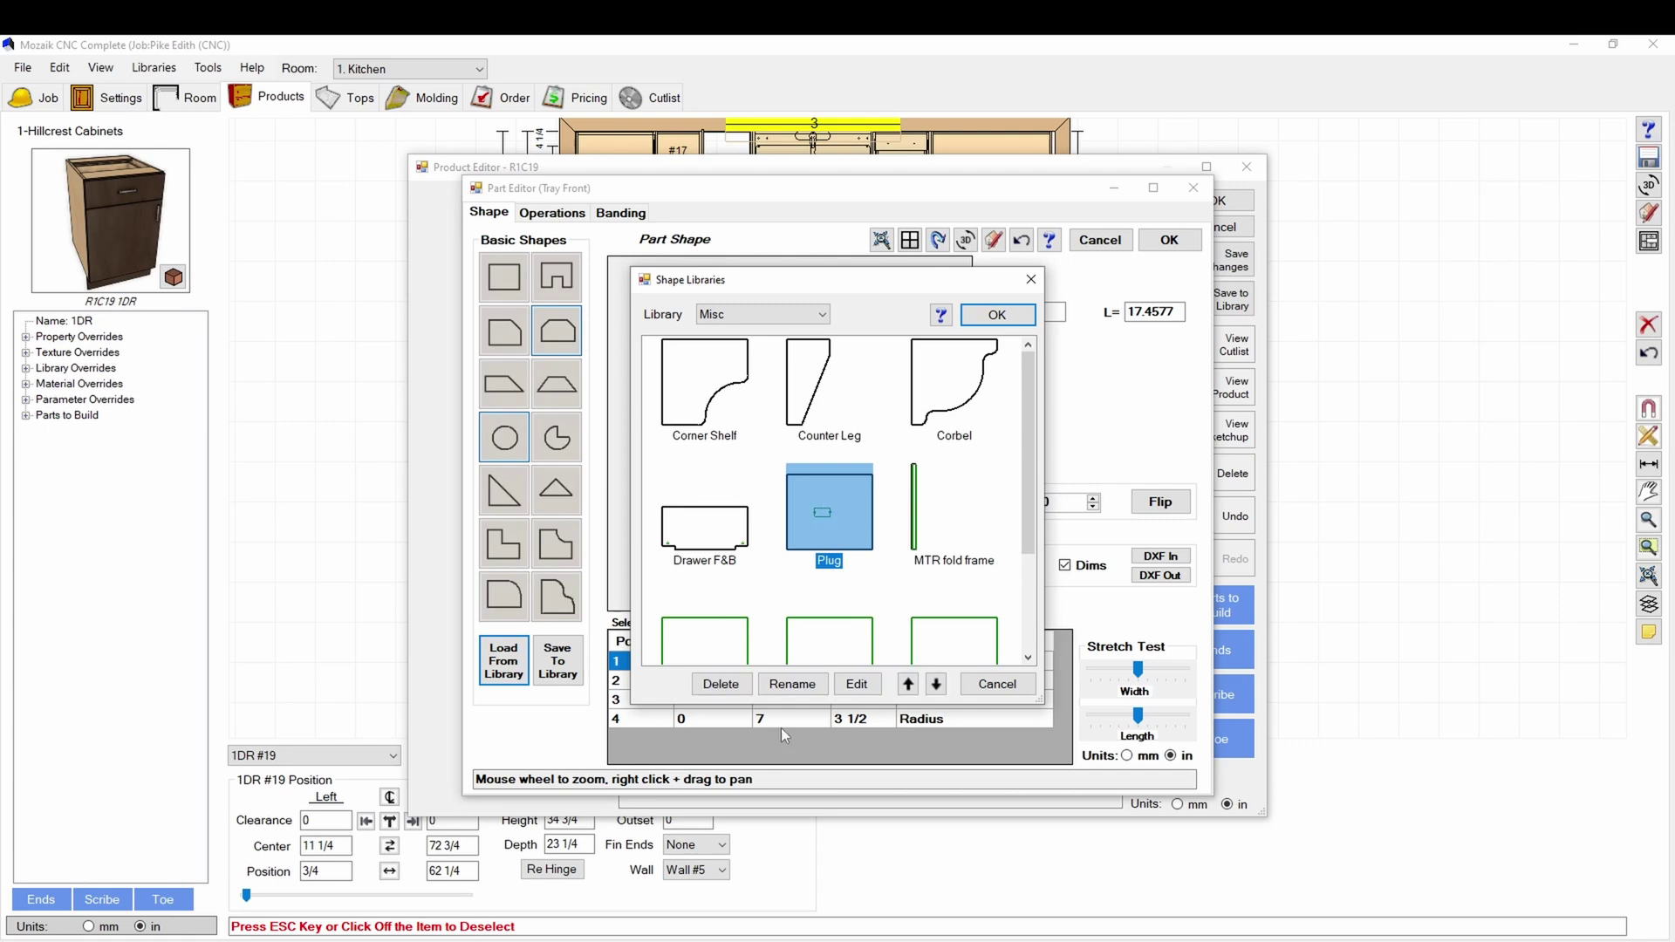
scroll(833, 514, down, 2)
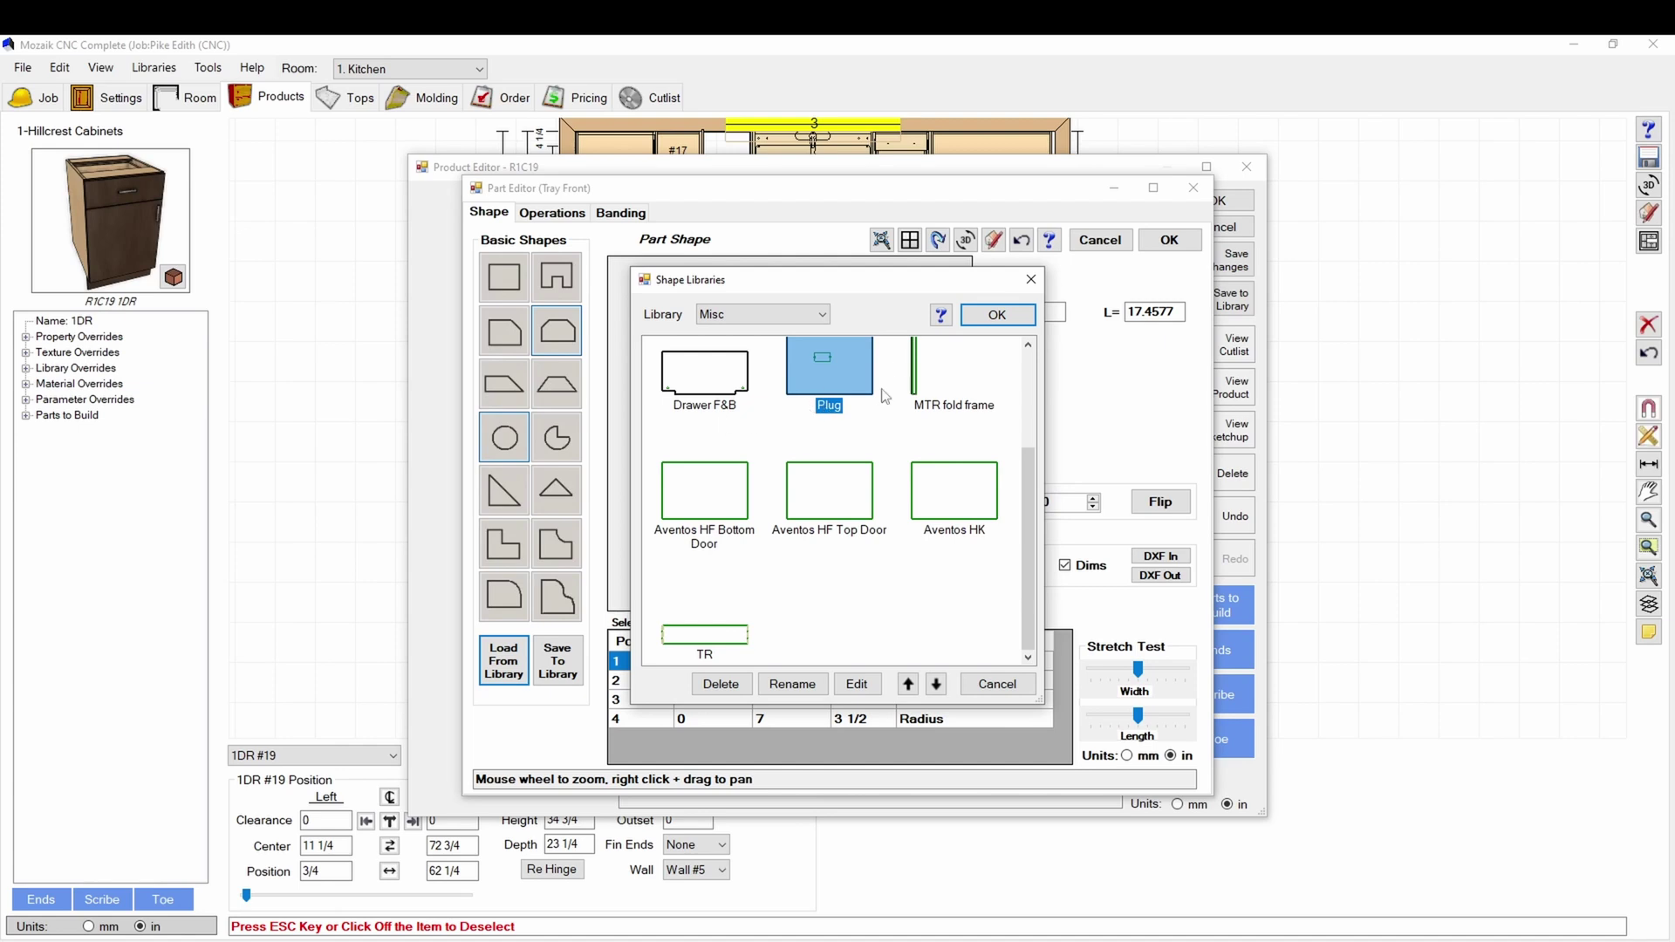
click(997, 315)
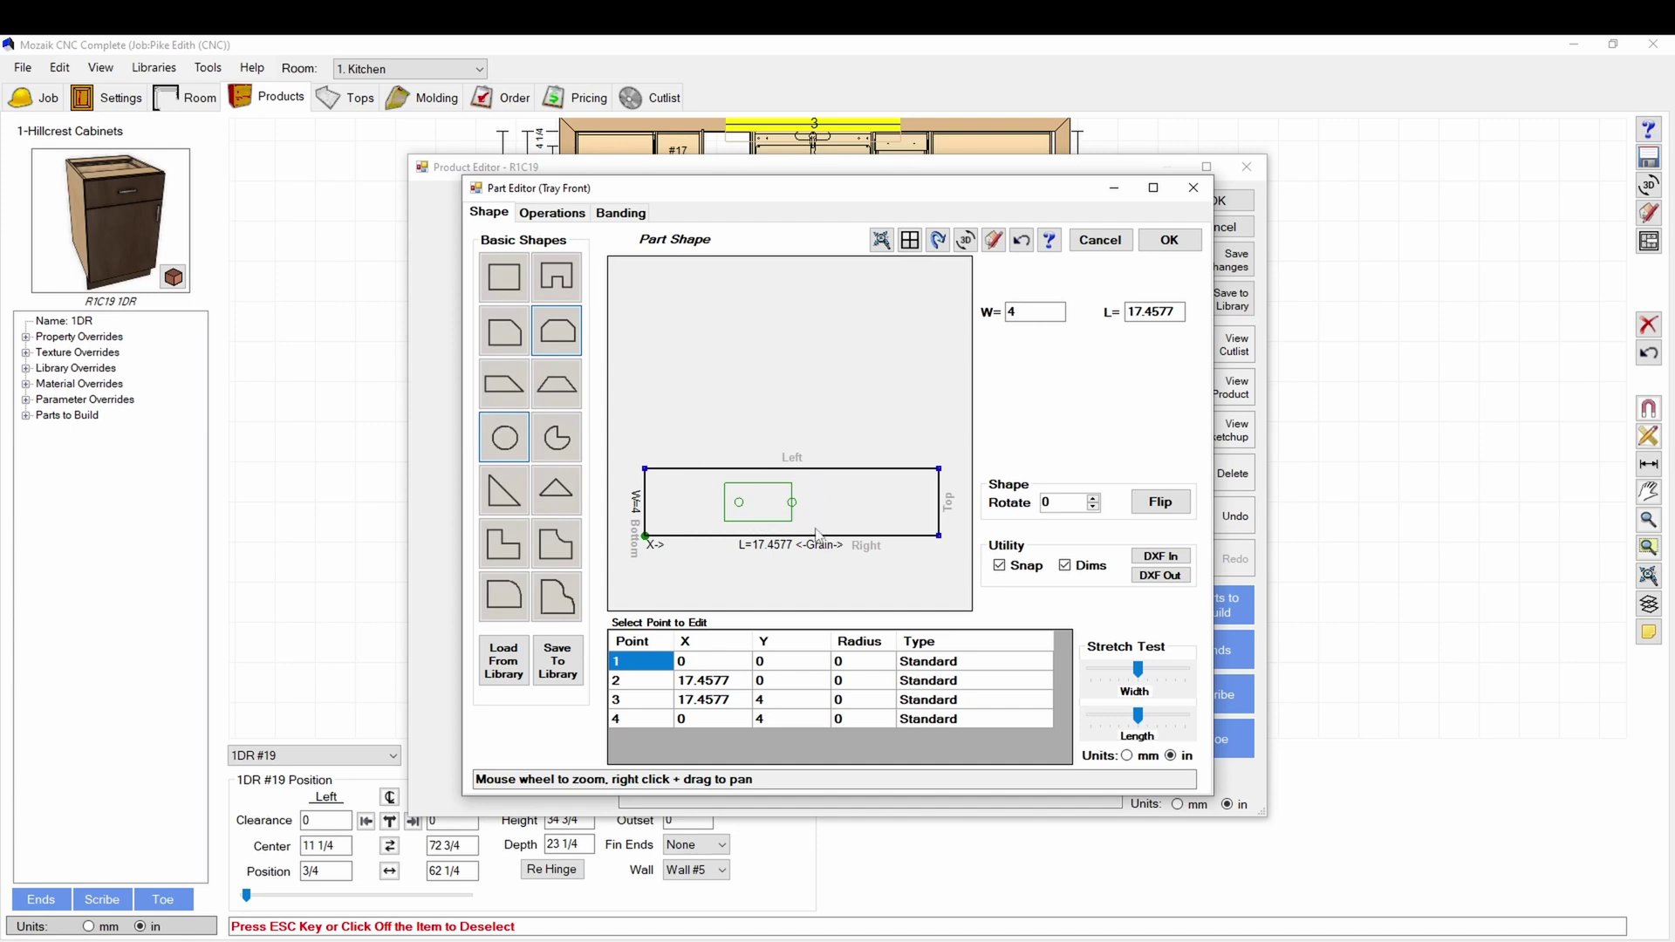
- Move the 2 1/4 by 4 groove further right along the part to X 9.3967
click(548, 214)
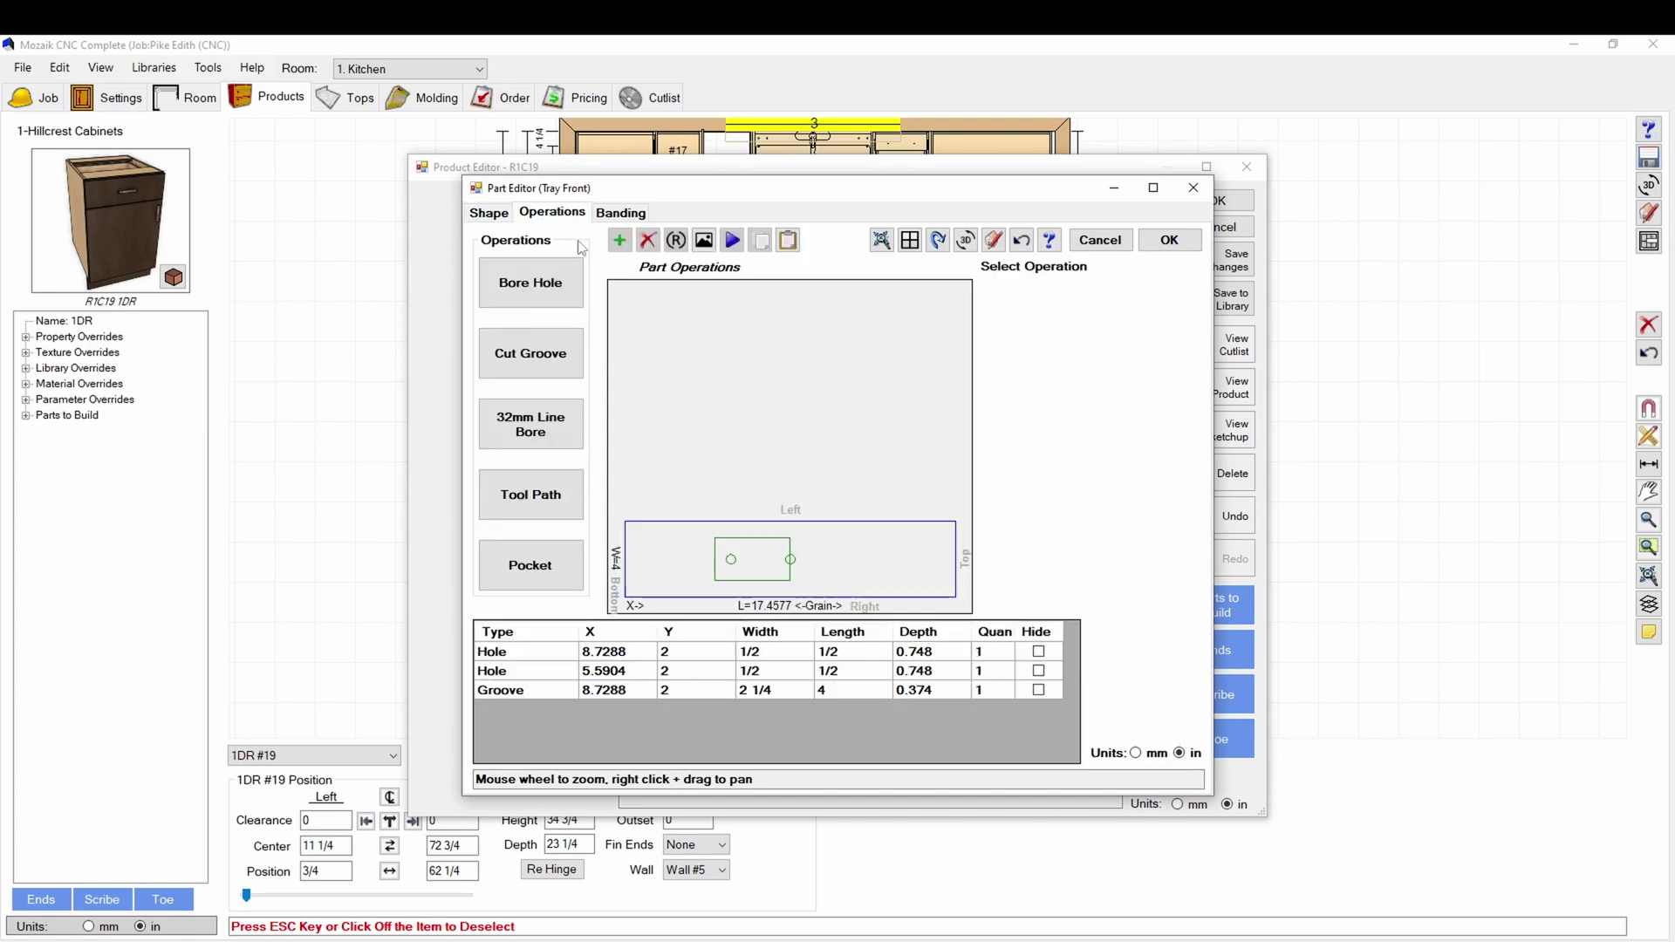
click(748, 558)
drag(776, 565, 854, 556)
- Select the left 1/2 hole, zoom to check its position, then deselect it
click(707, 565)
scroll(707, 566, up, 3)
scroll(851, 554, down, 1)
click(838, 418)
scroll(837, 419, down, 2)
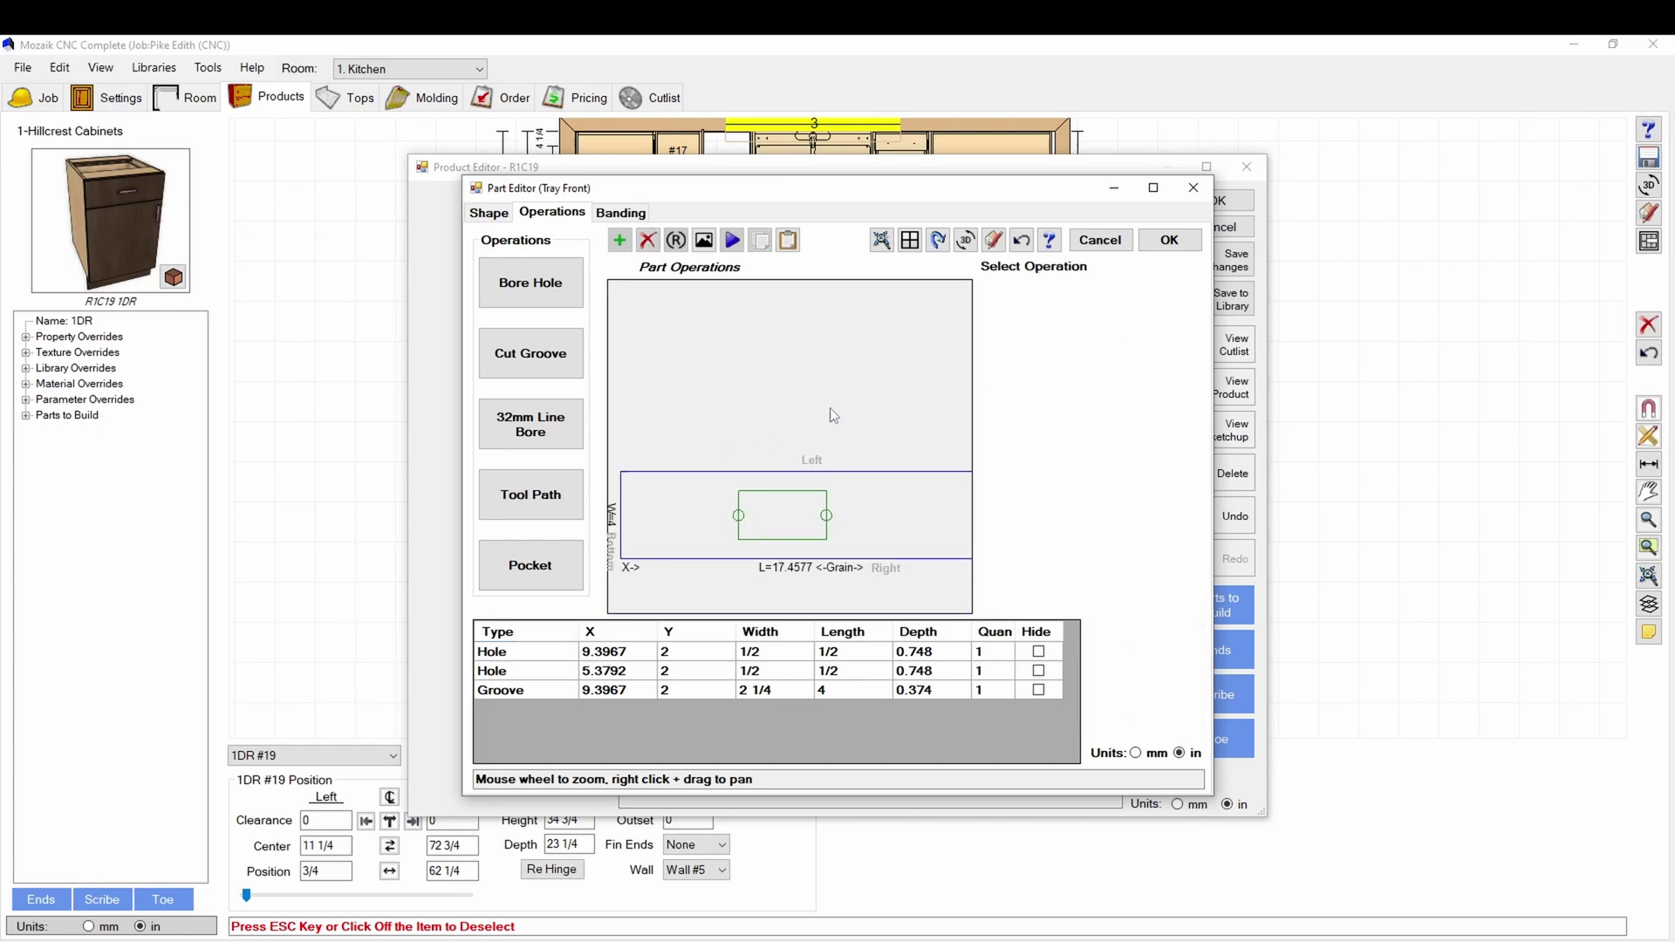
scroll(870, 502, up, 3)
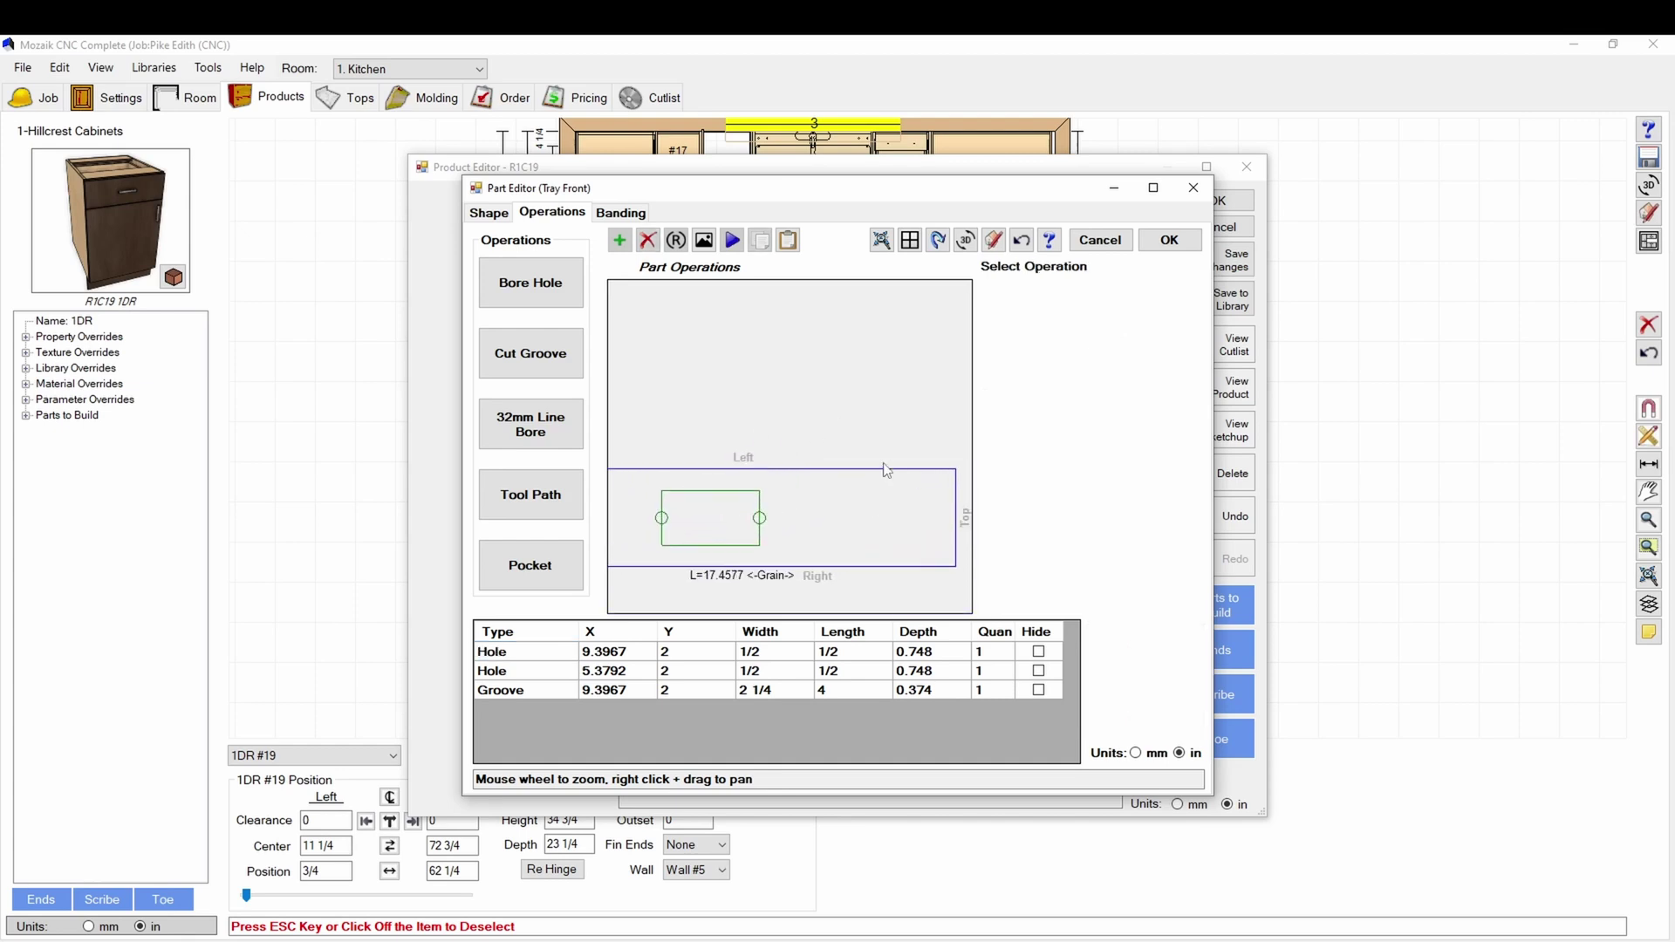
scroll(901, 464, down, 1)
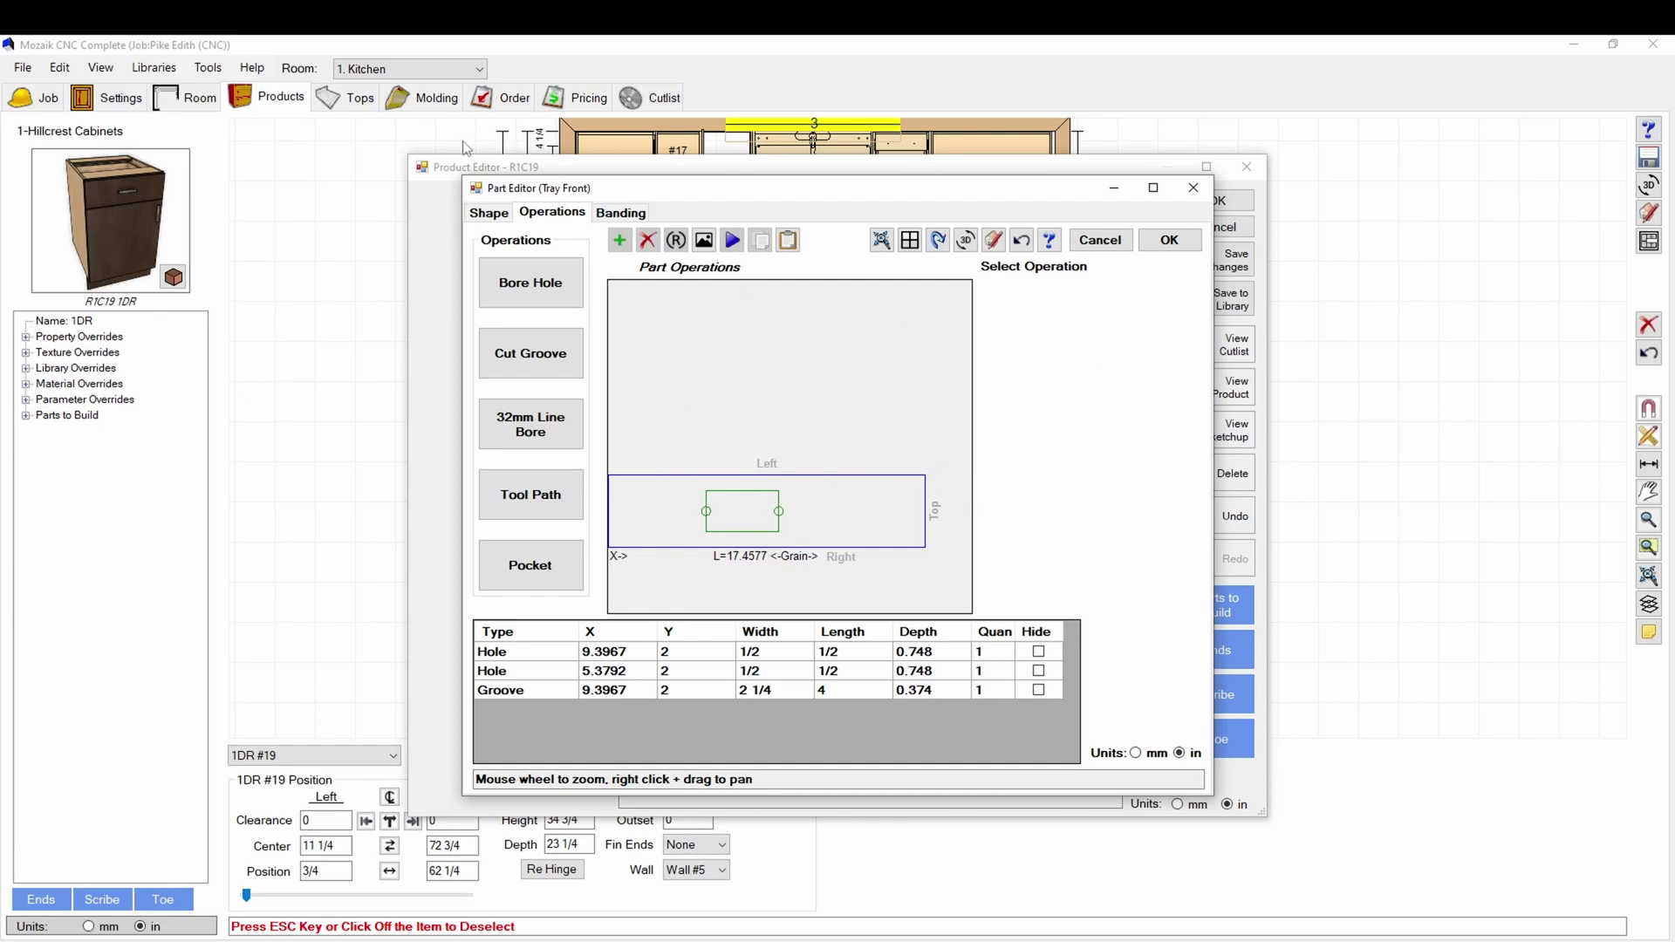
- Go back to the Tray Front's shape view and zoom to review the part
click(489, 213)
scroll(798, 452, down, 3)
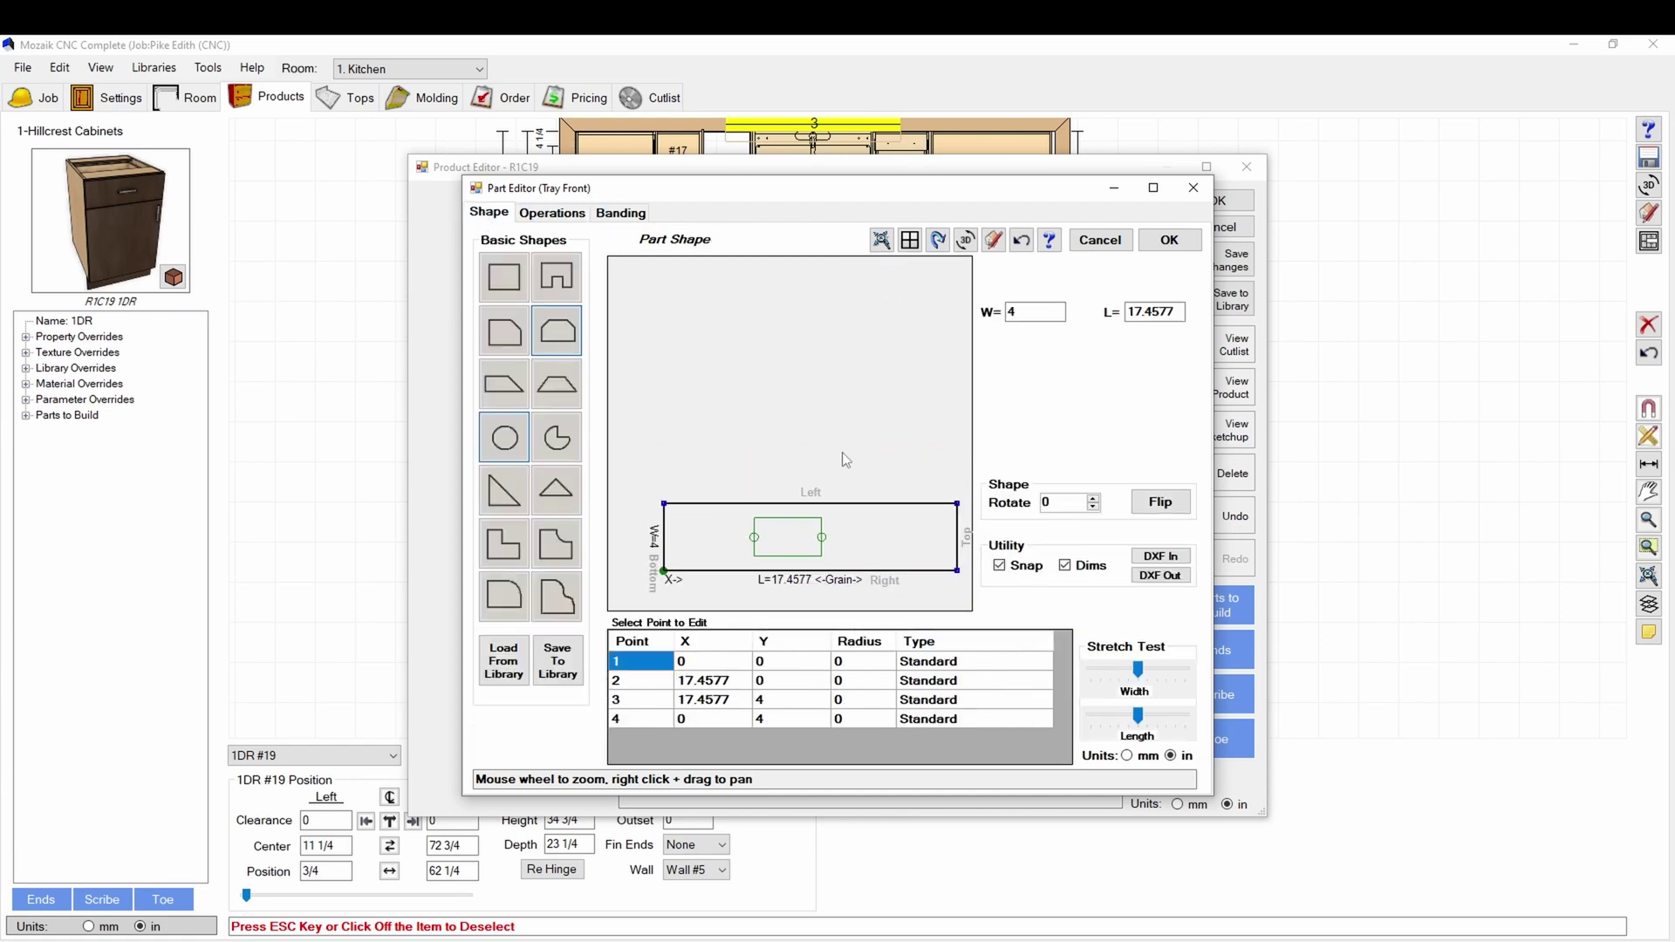
scroll(829, 452, up, 1)
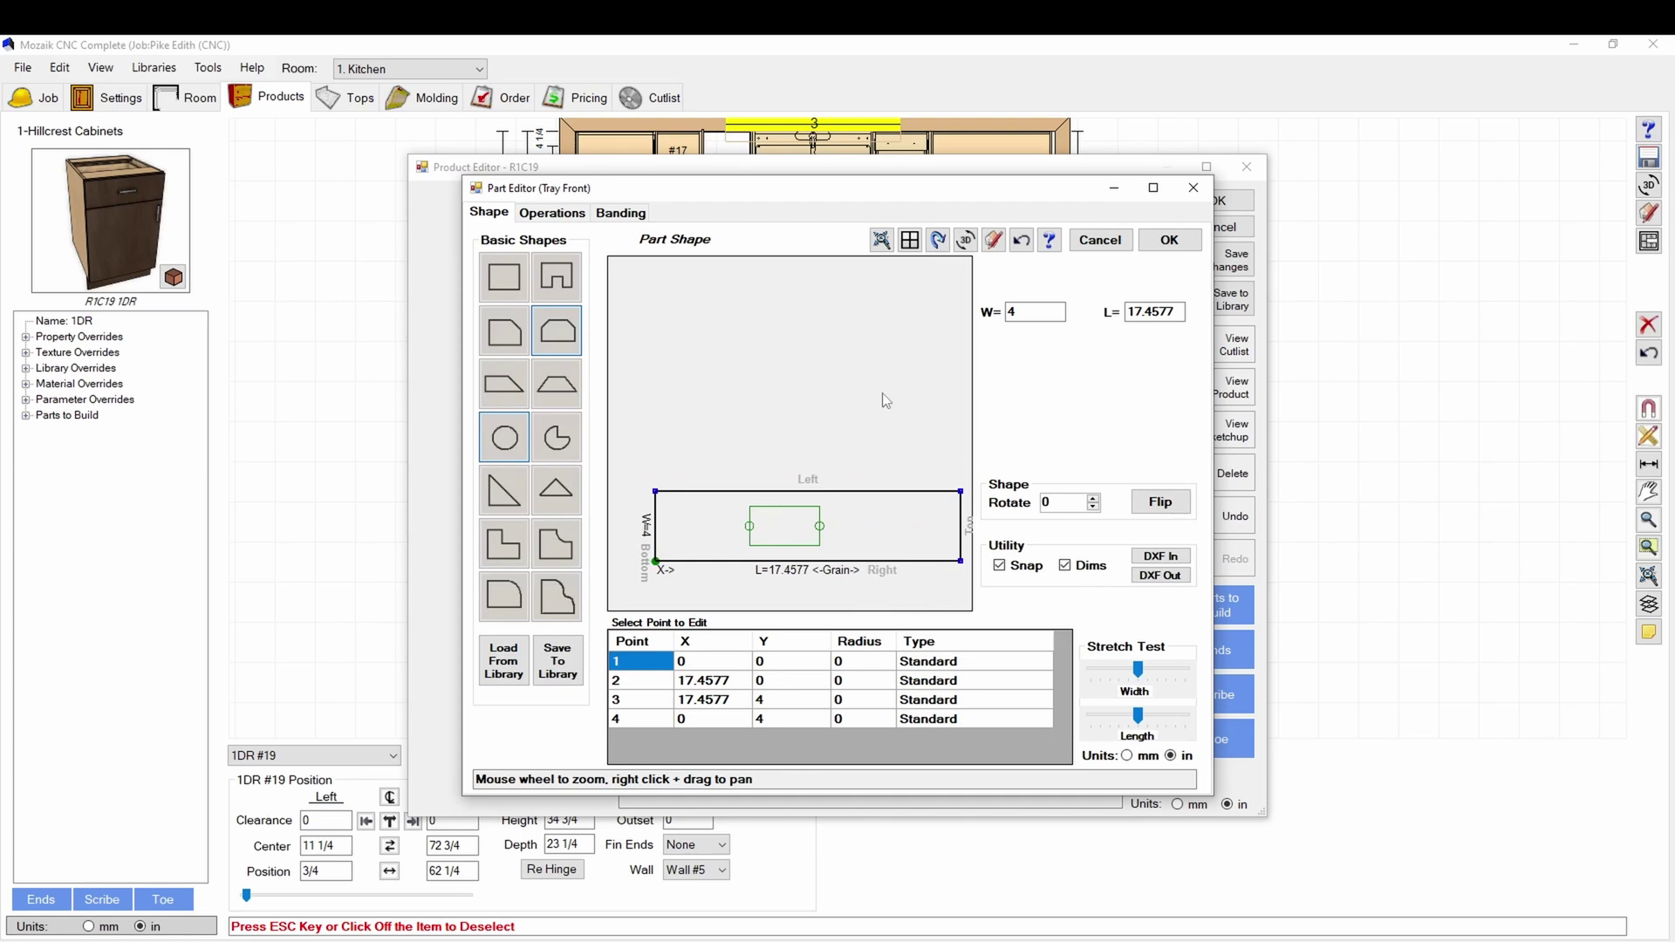
scroll(770, 369, down, 2)
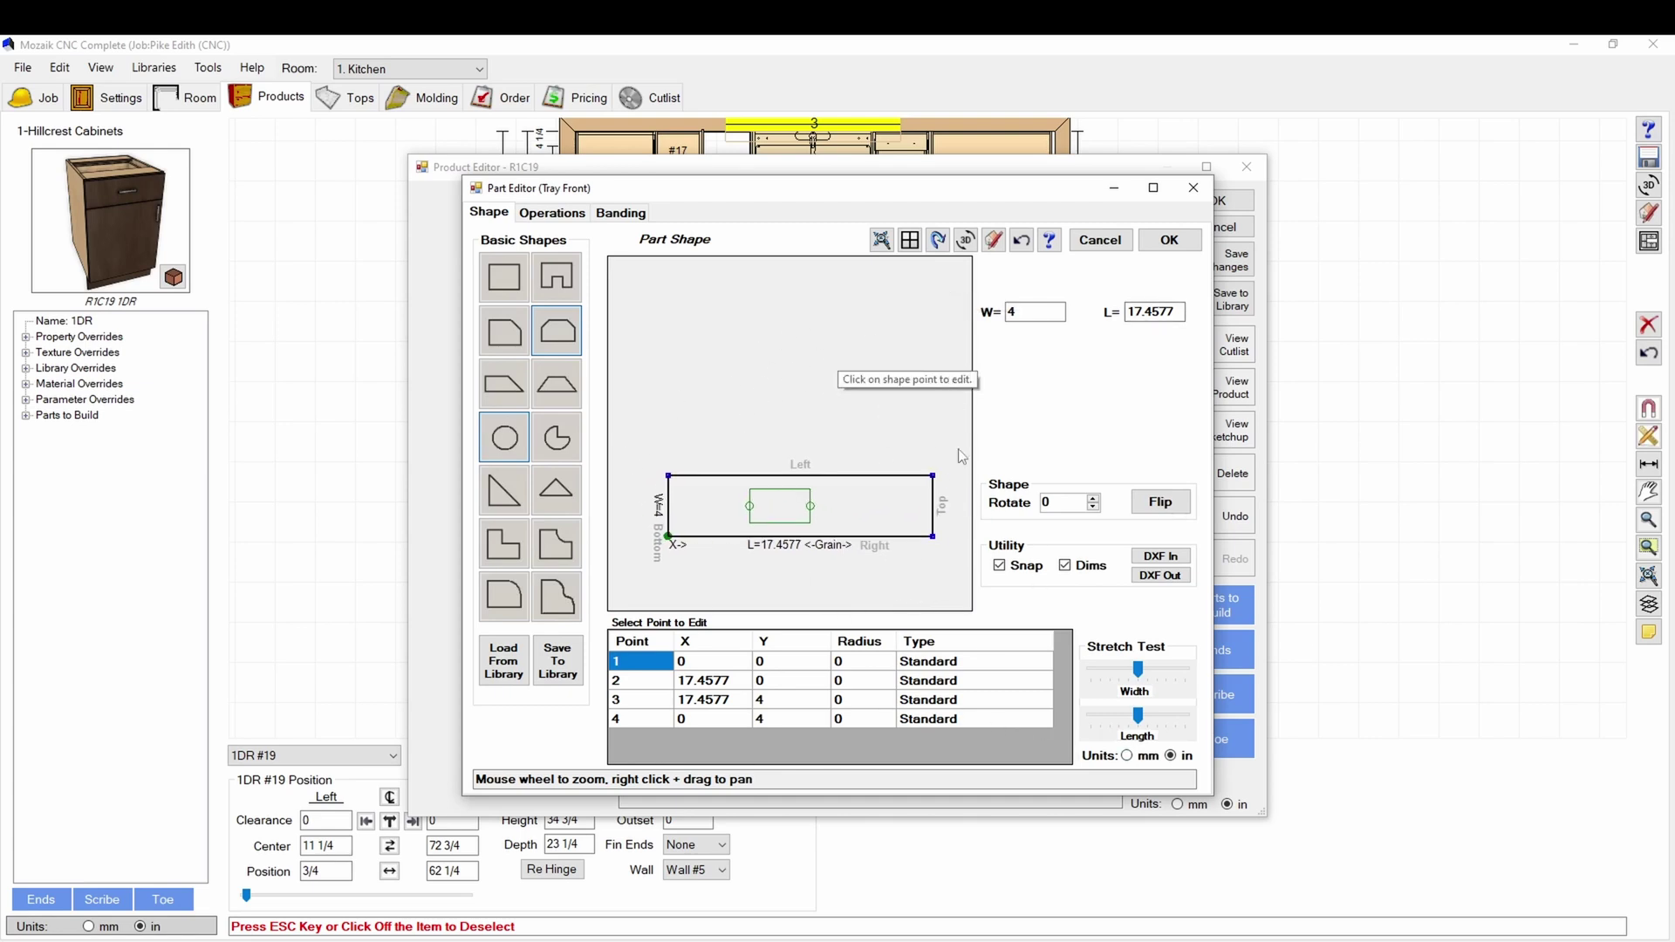
click(718, 477)
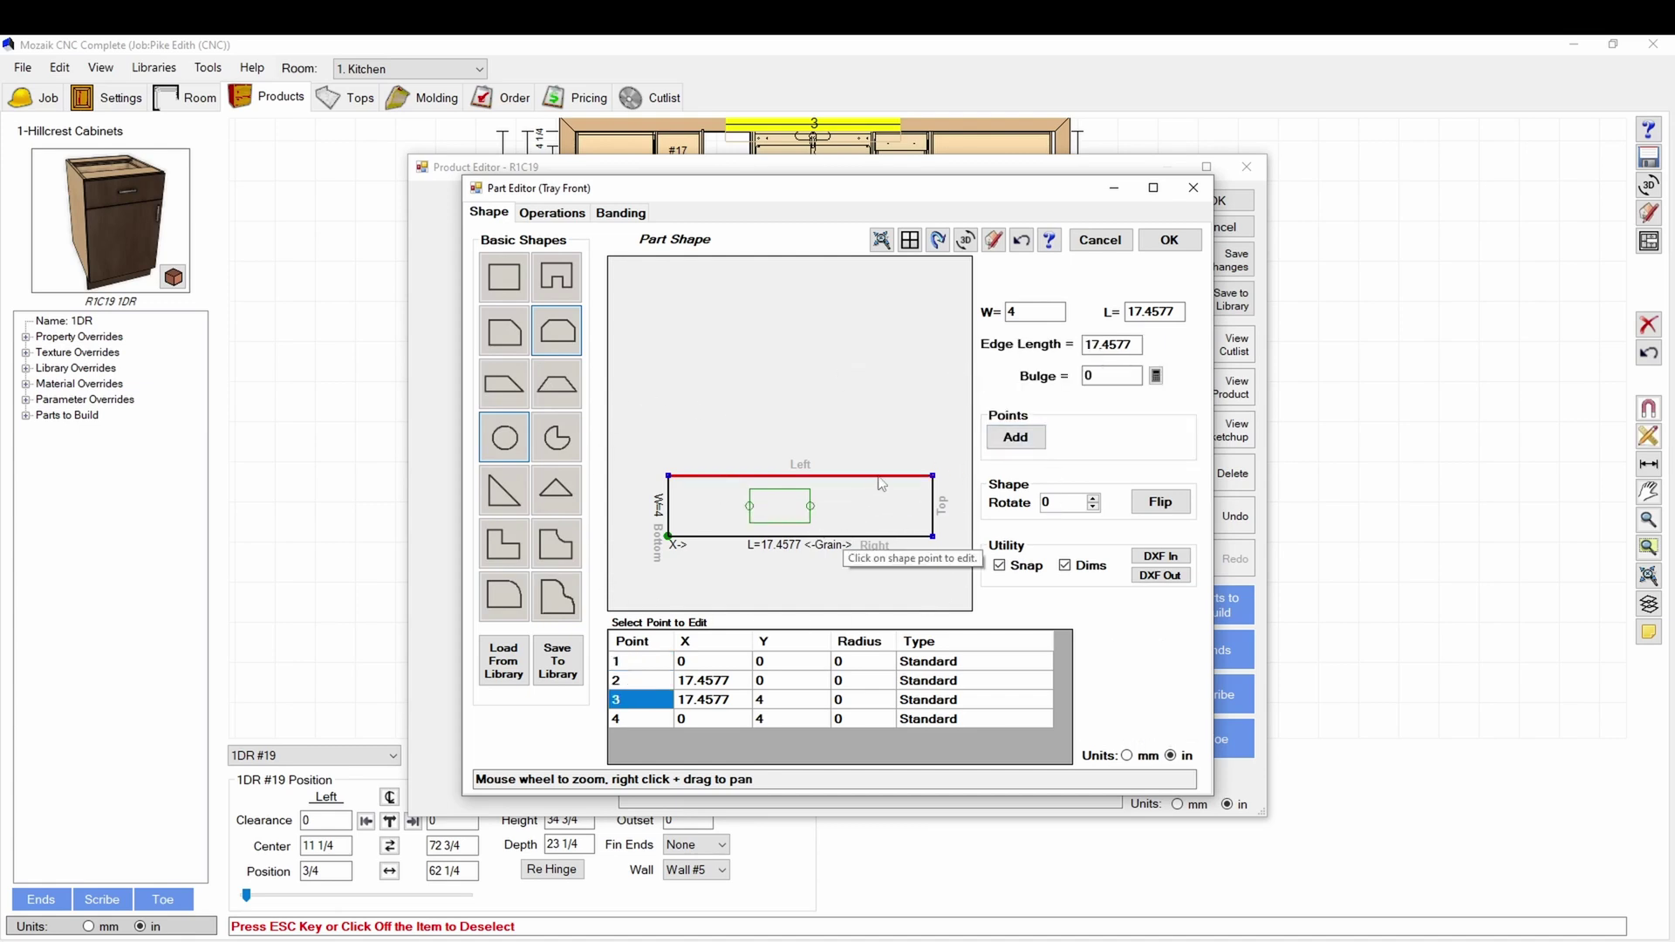
click(1160, 503)
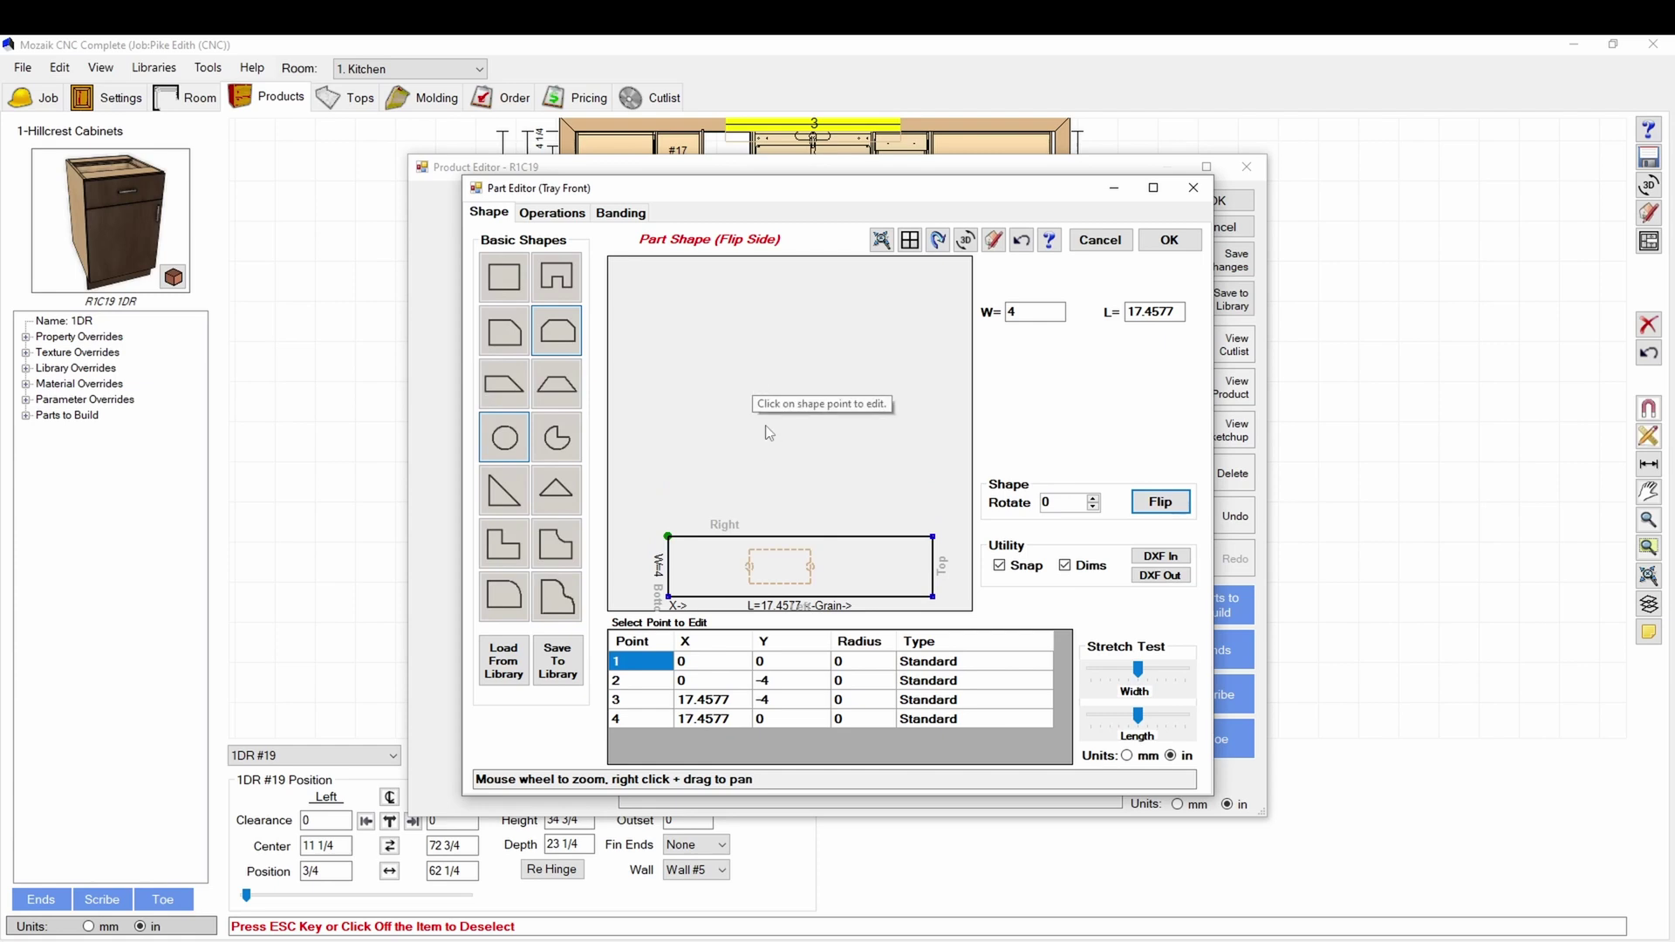
click(1160, 503)
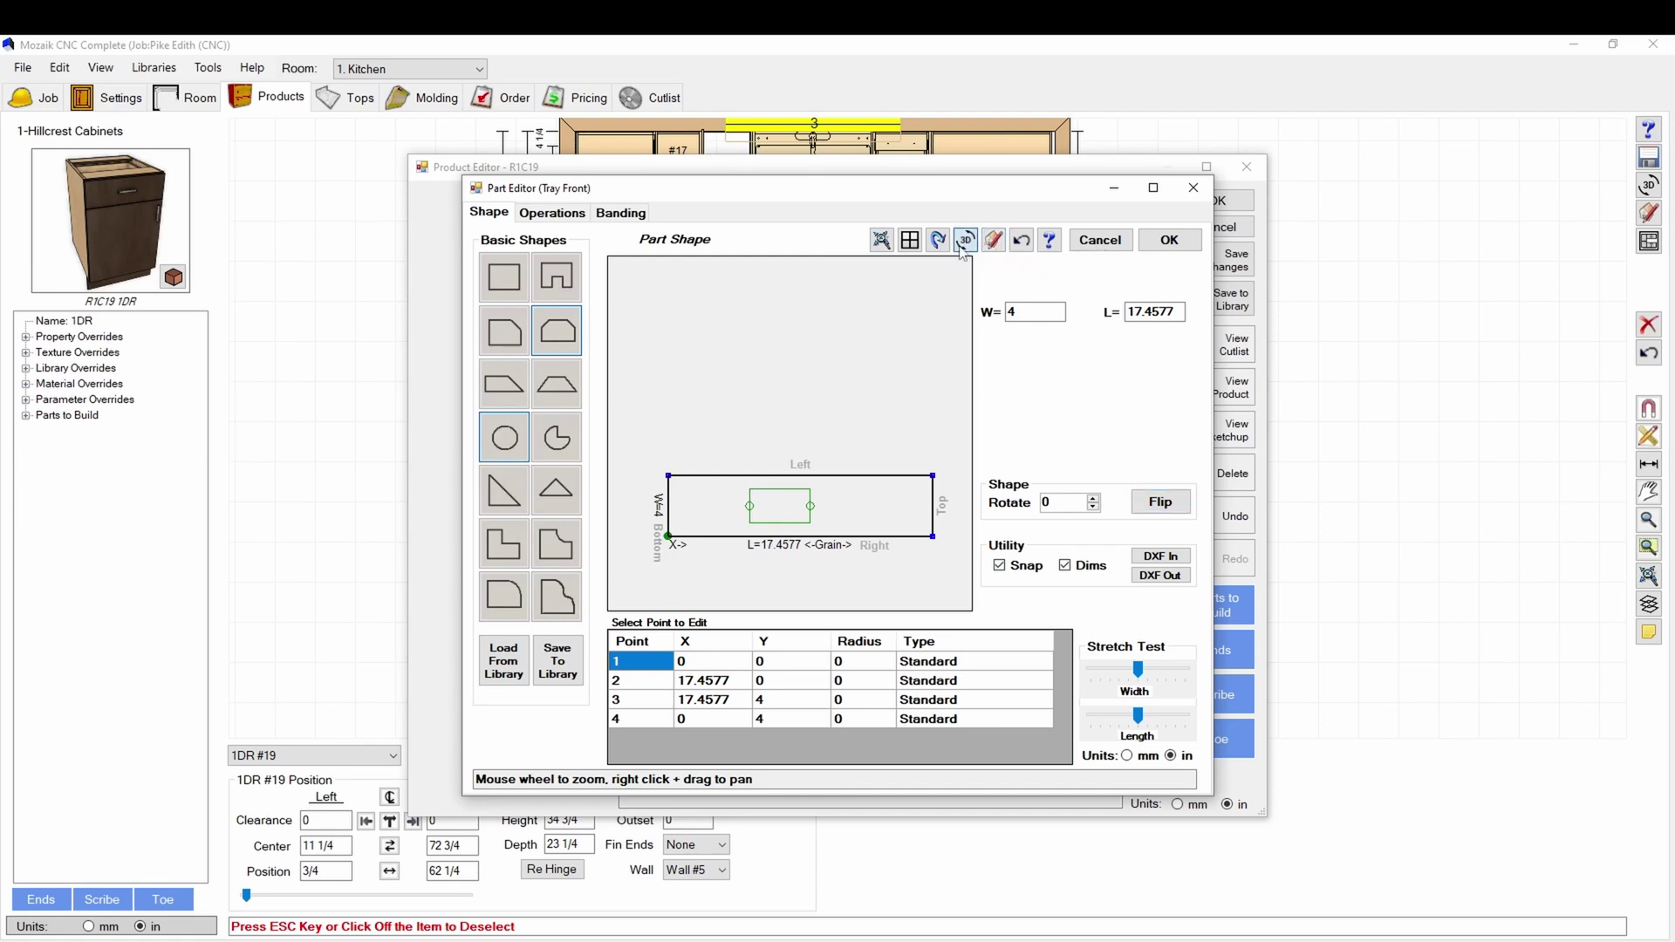
click(965, 240)
drag(810, 478, 789, 517)
scroll(789, 517, up, 3)
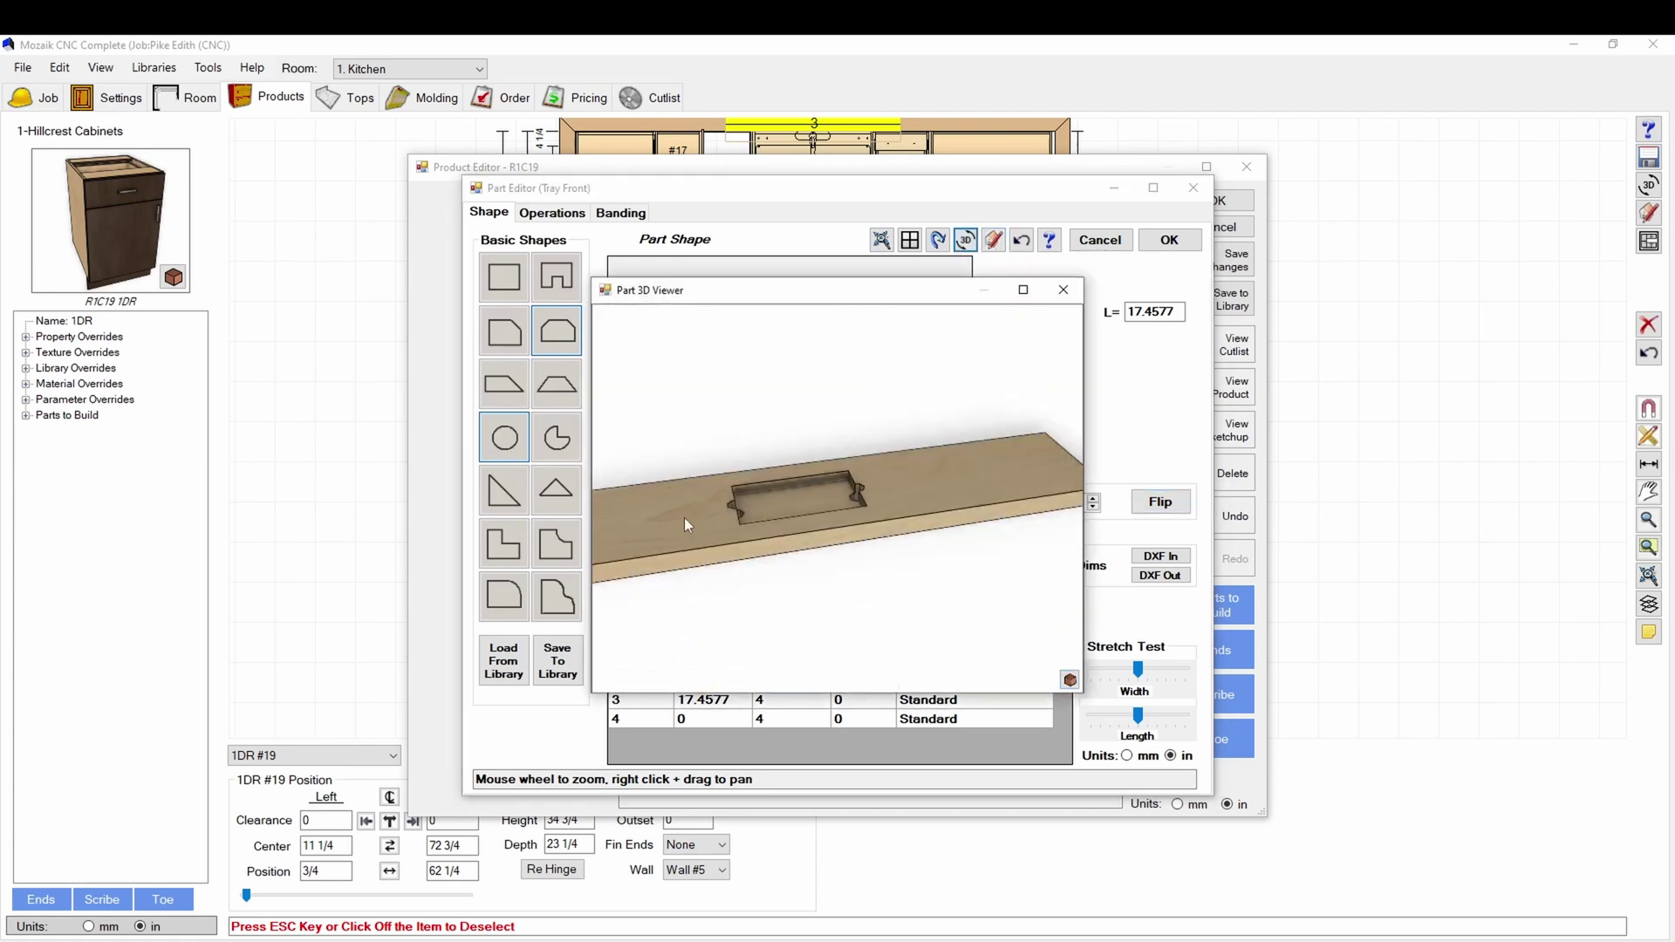
drag(684, 524, 712, 552)
click(1063, 290)
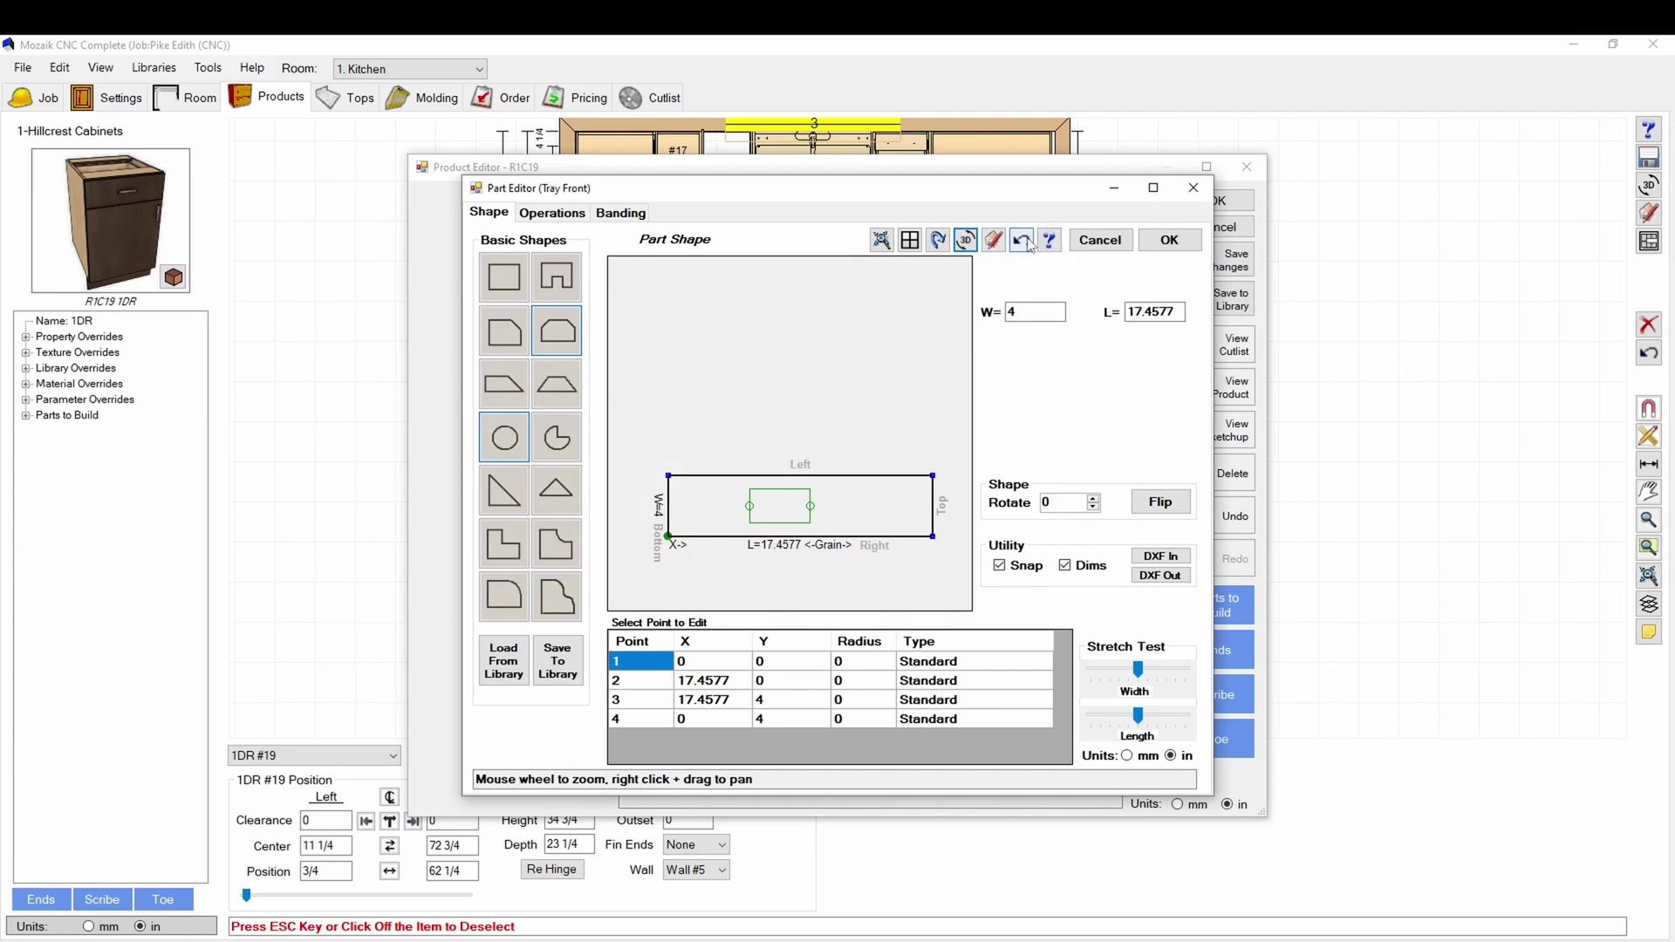
click(909, 239)
click(931, 512)
click(881, 240)
scroll(731, 604, down, 2)
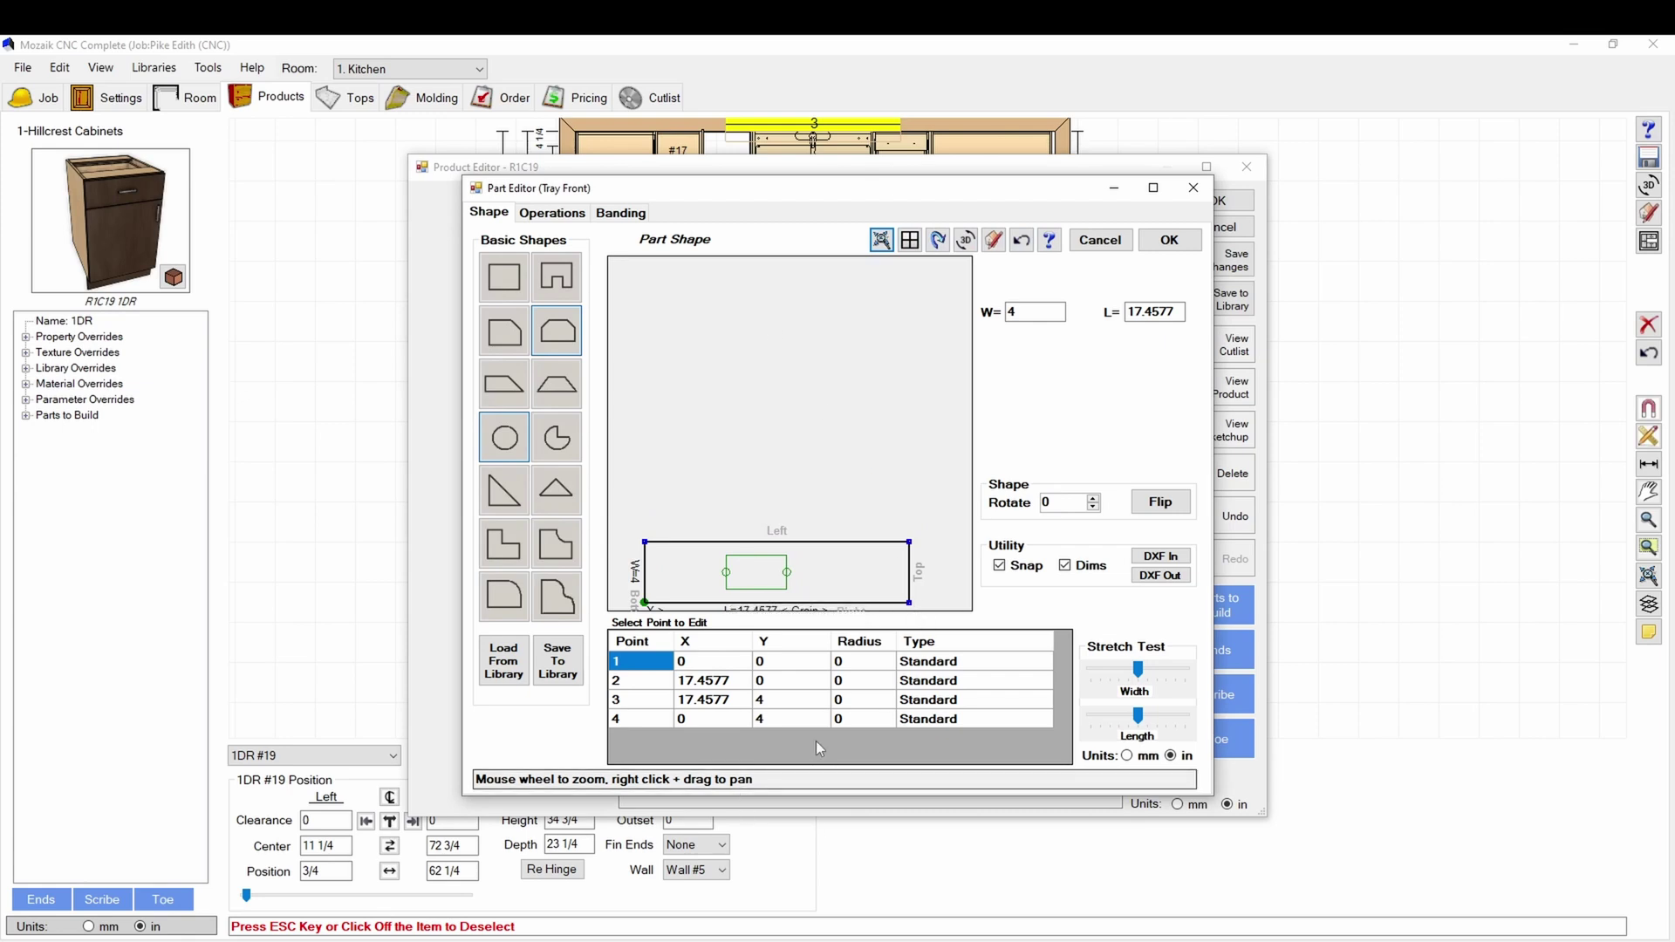
scroll(778, 421, down, 2)
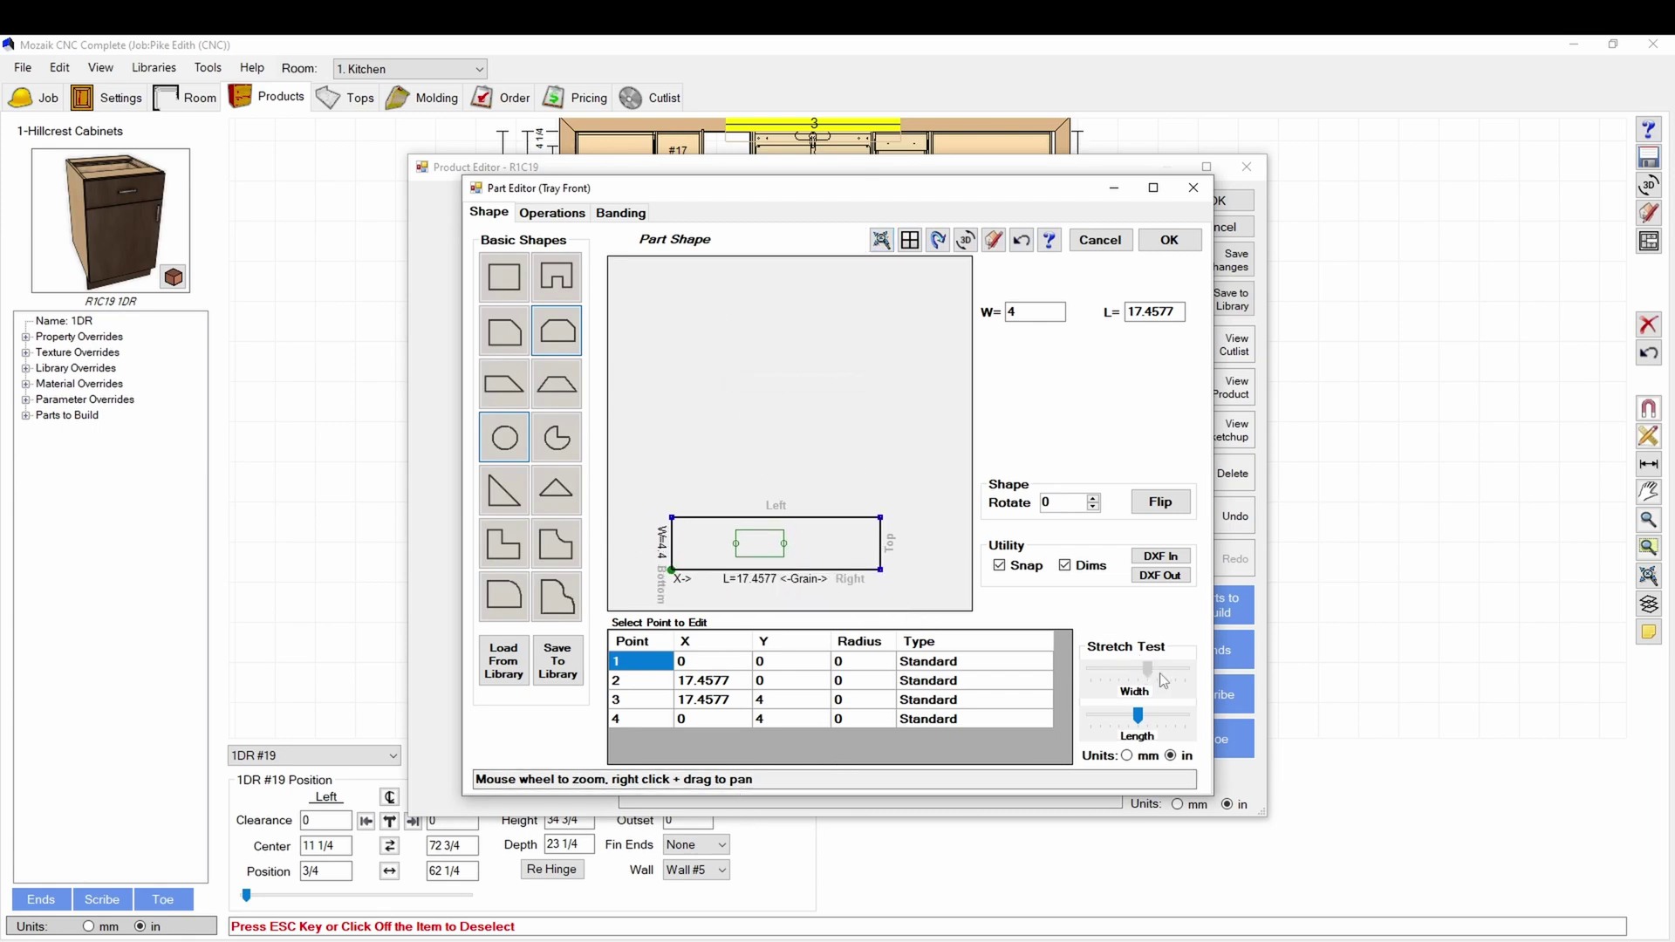
click(1144, 756)
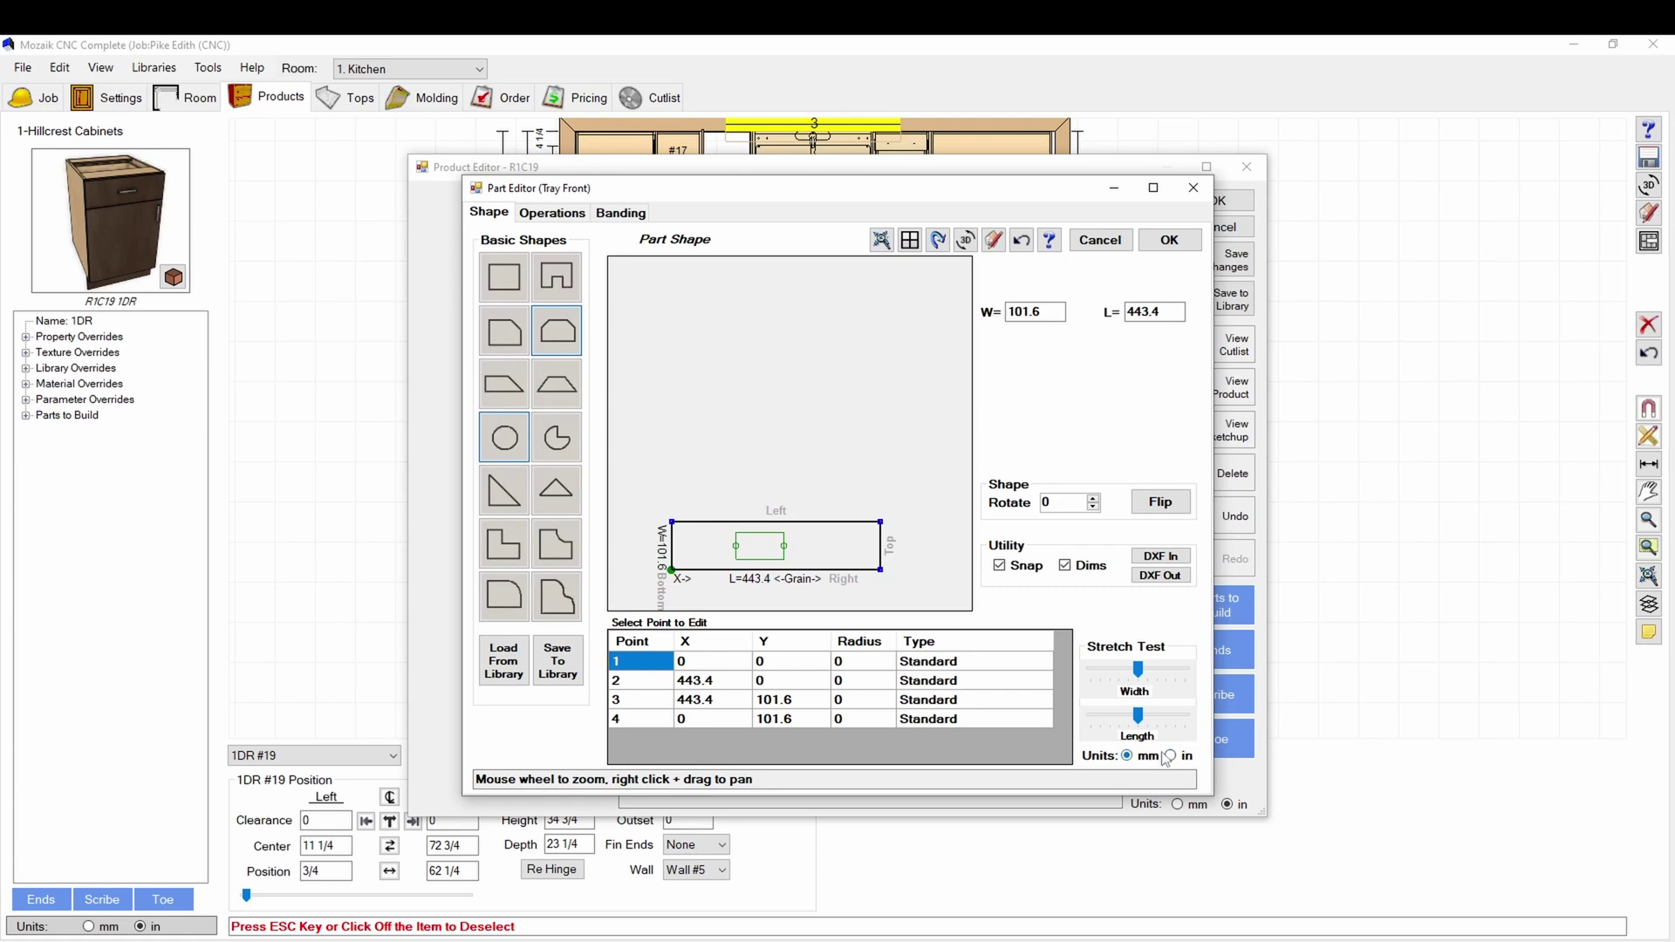
click(1167, 756)
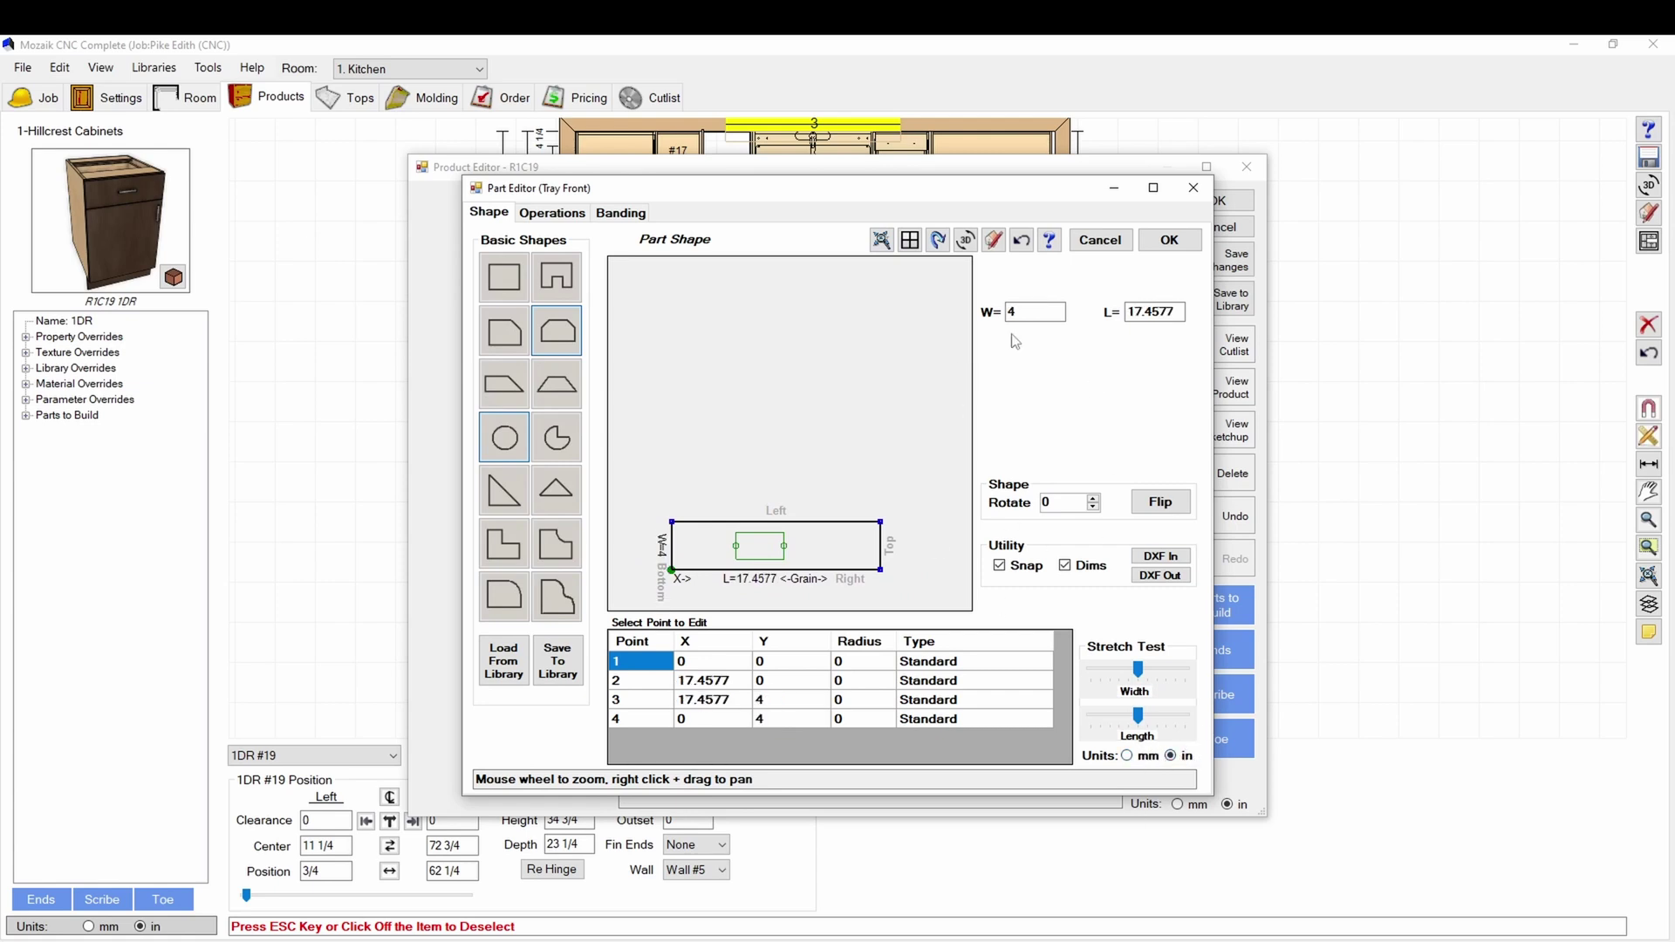